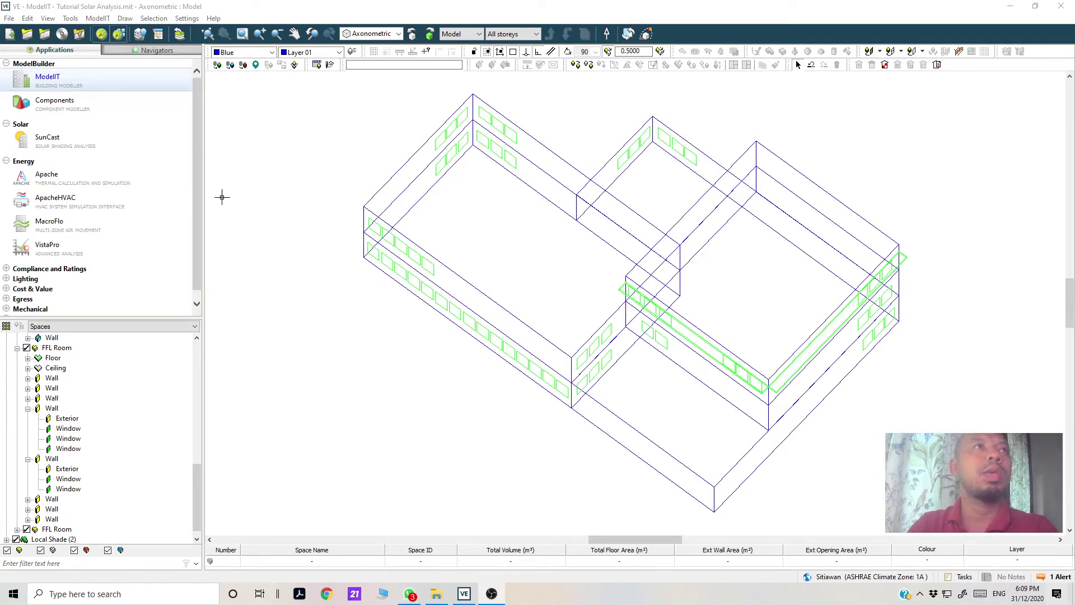
- Open the project profiles database from the Apache thermal application and reposition the Project Profiles window
click(86, 183)
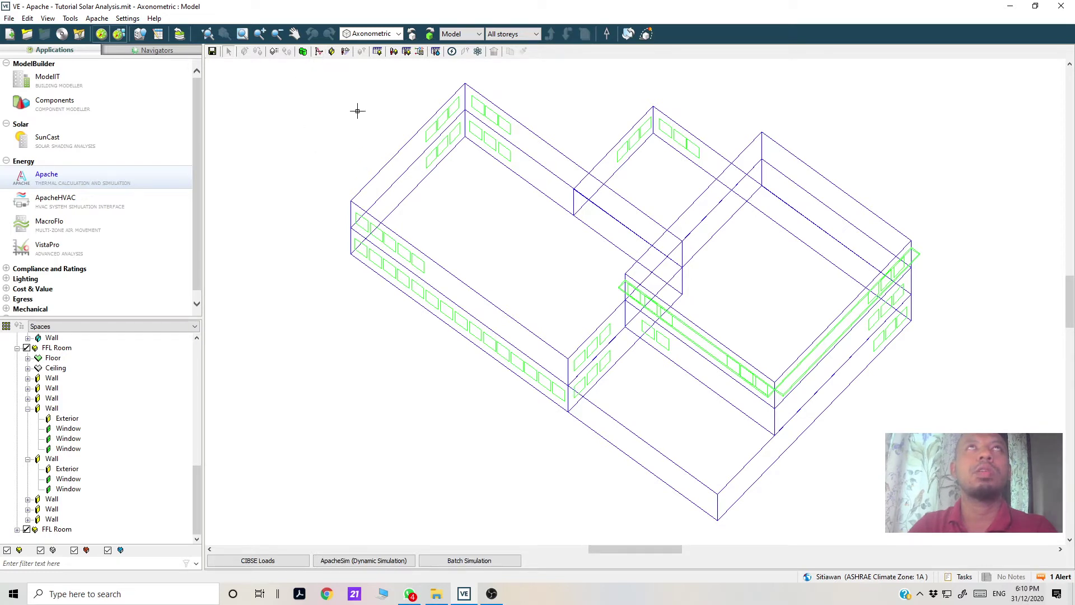
click(318, 54)
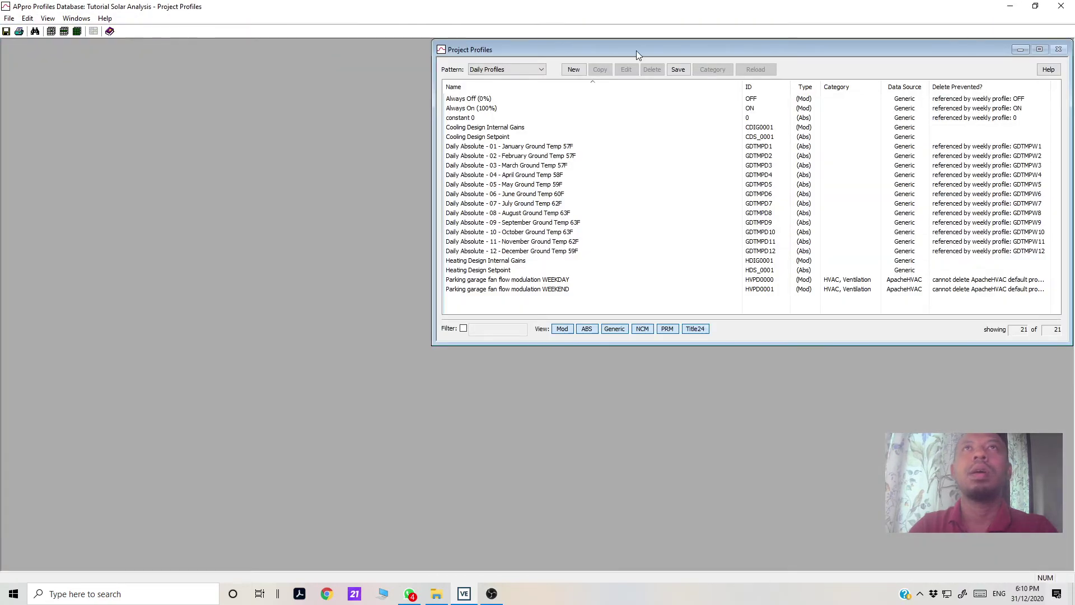
drag(636, 55, 309, 91)
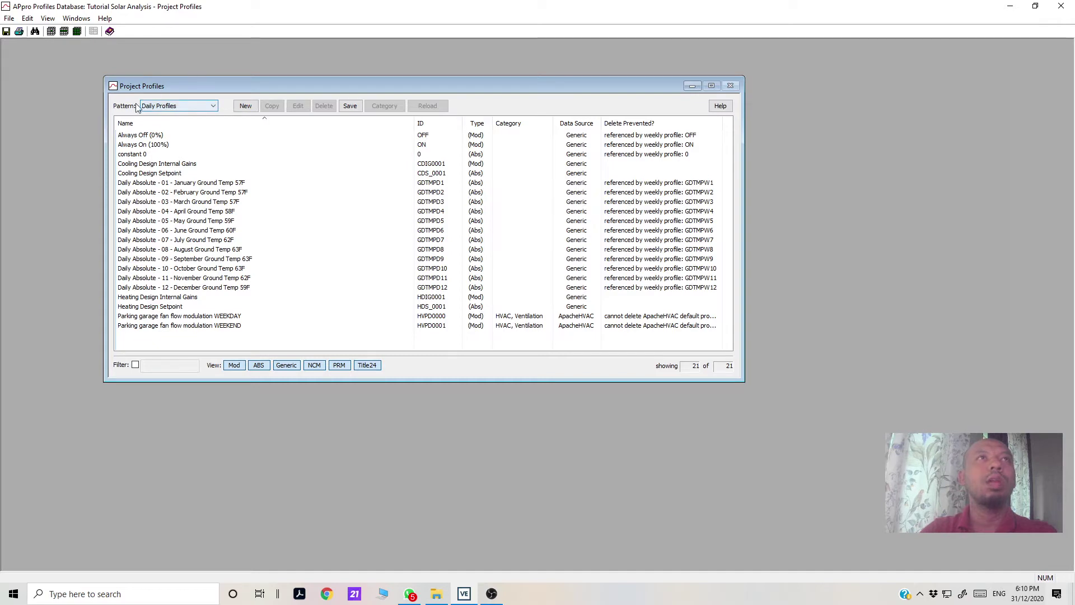
- Create a new daily profile and name it "Air conditioning Usage"
click(246, 106)
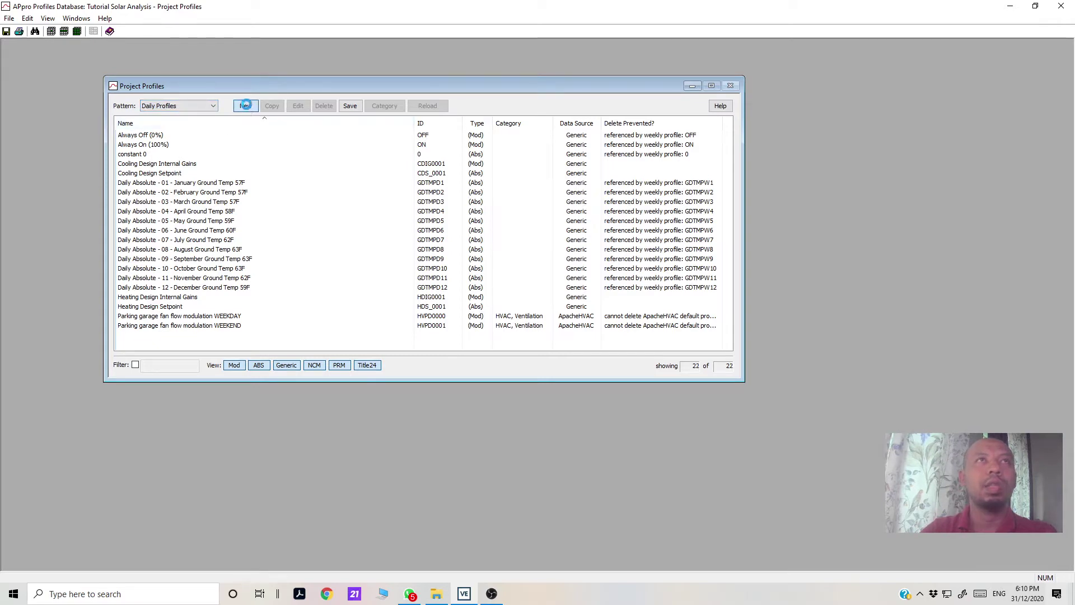
drag(338, 66, 630, 152)
click(378, 173)
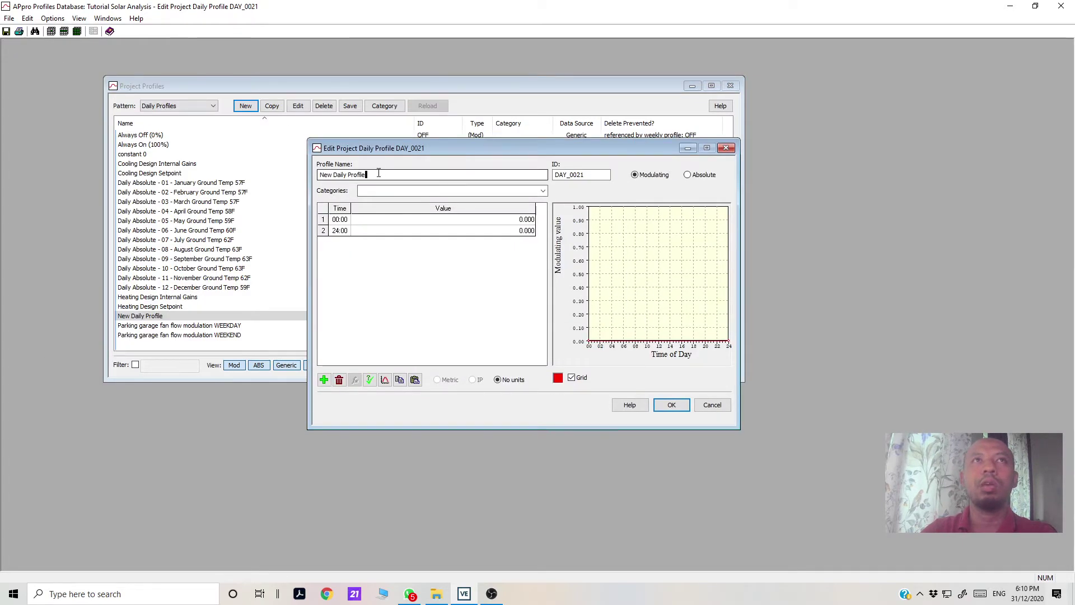
drag(378, 173, 285, 174)
text(A)
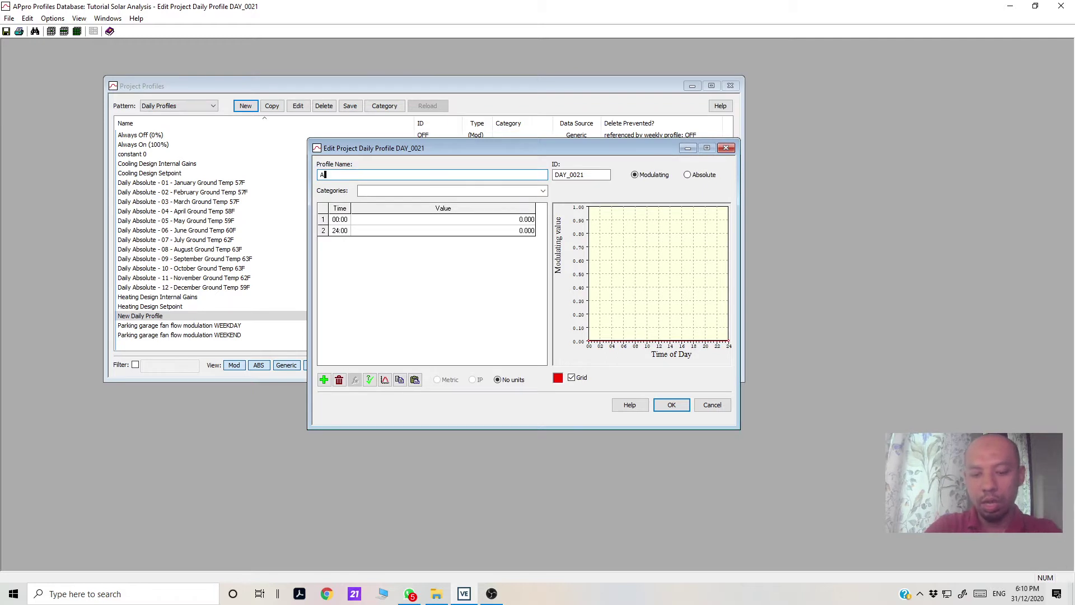
text(ir condition)
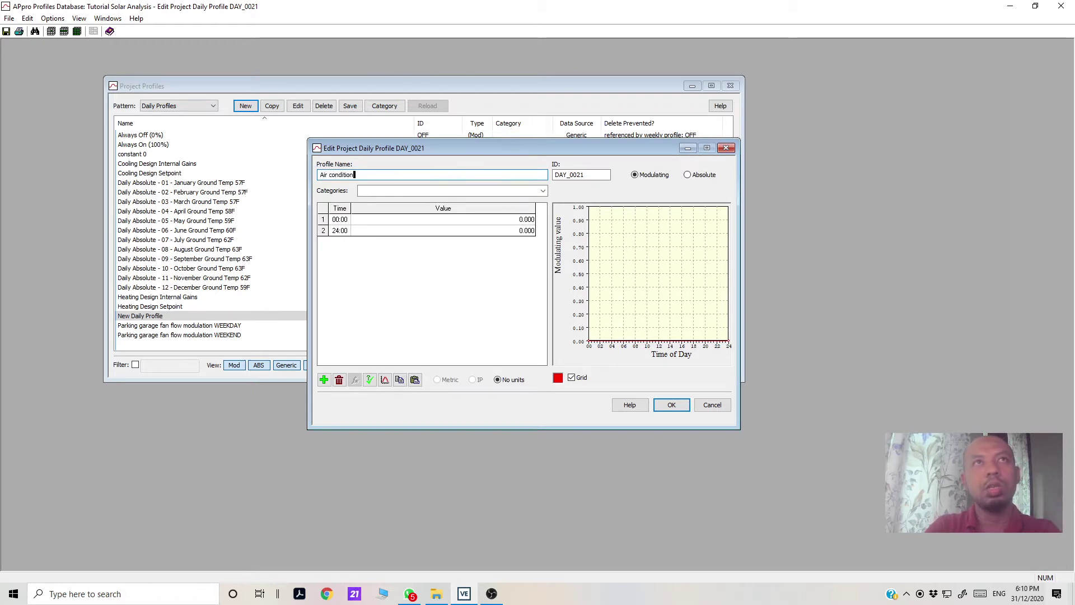
text(ing Usa)
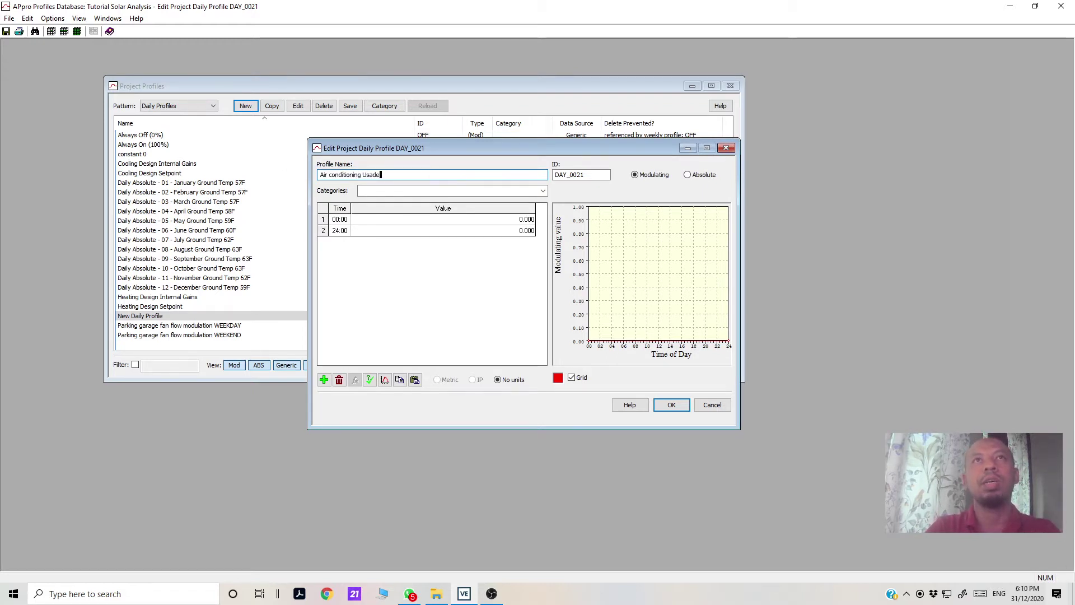
text(ge)
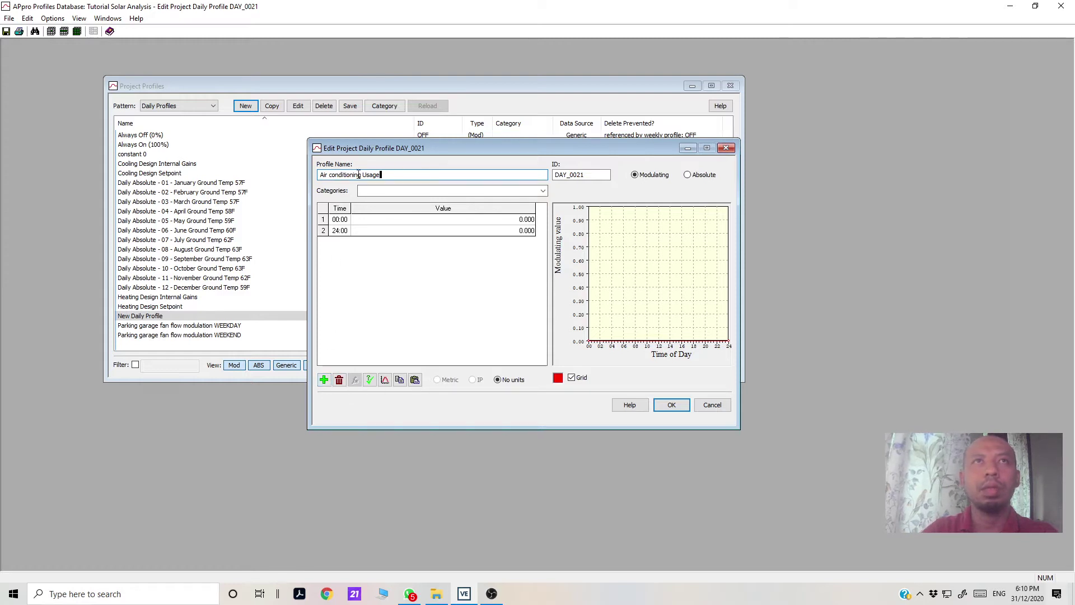
- Assign the Cooling and HVAC categories to the air conditioning profile
click(417, 191)
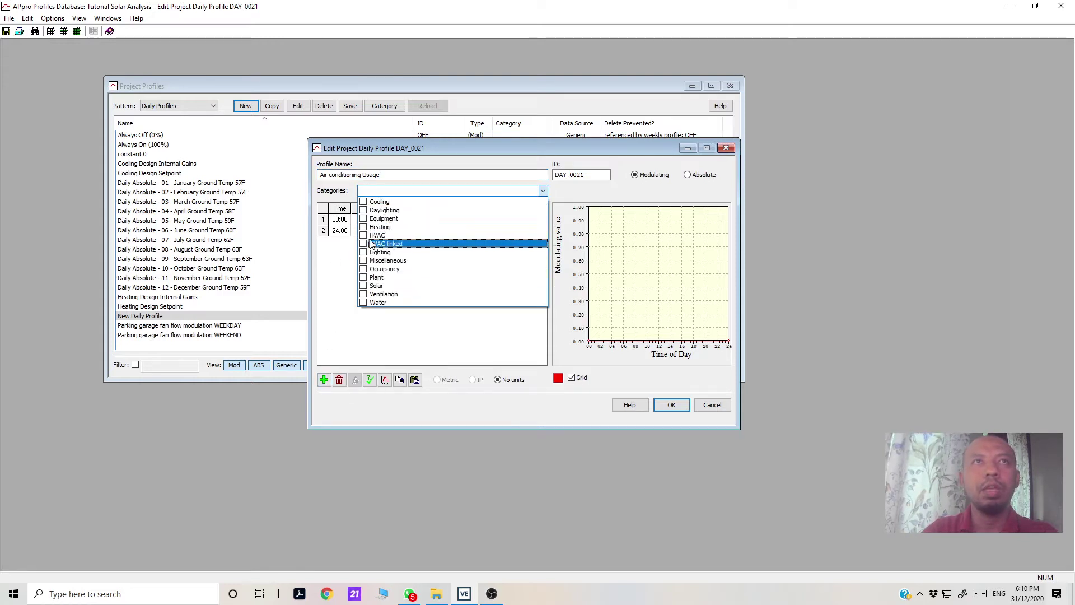
click(364, 235)
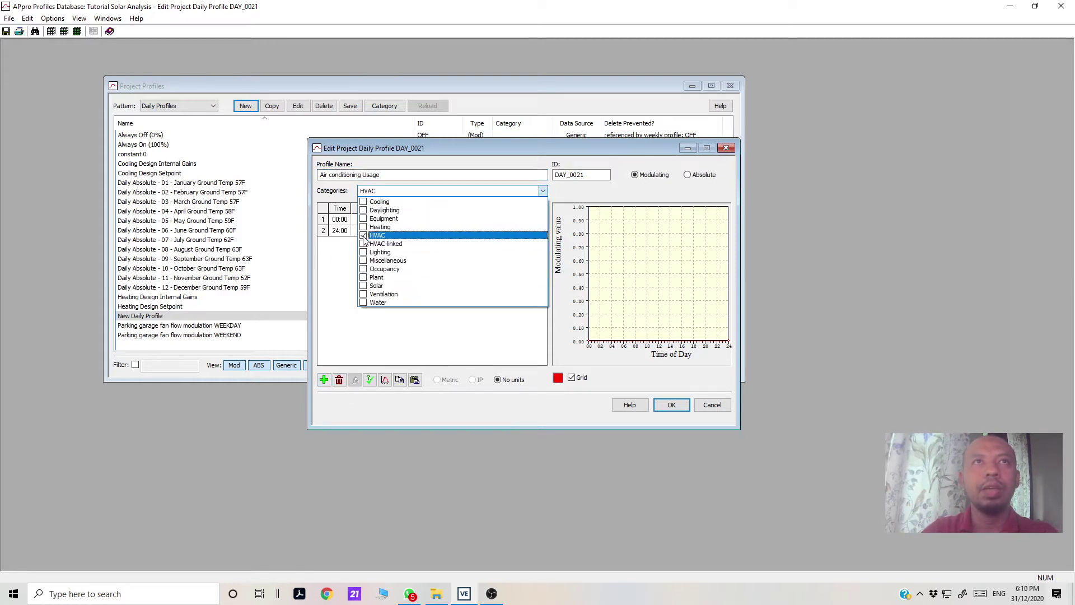
click(364, 202)
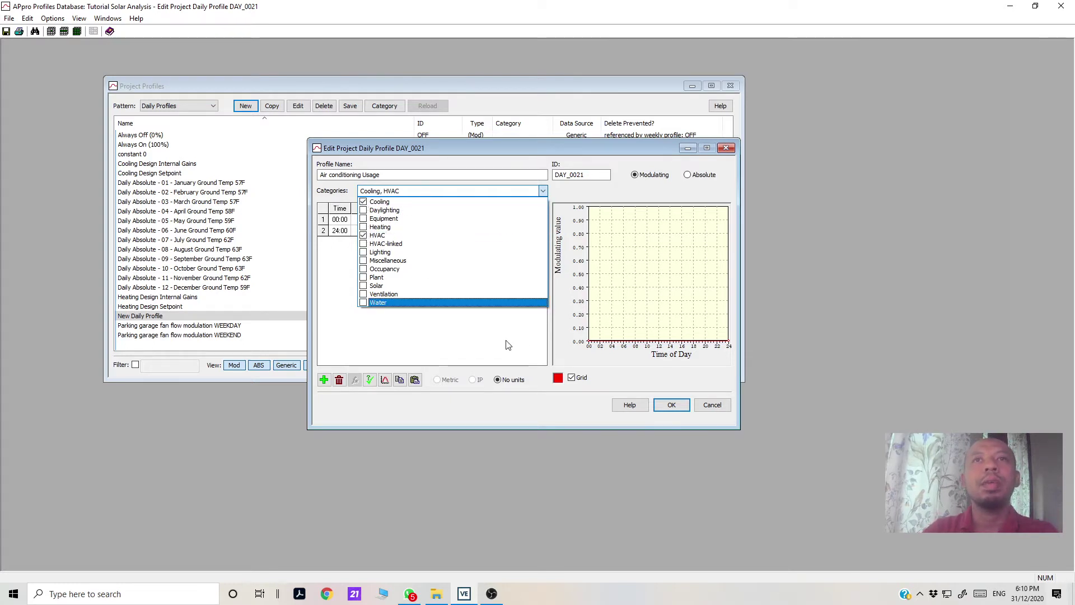
click(588, 362)
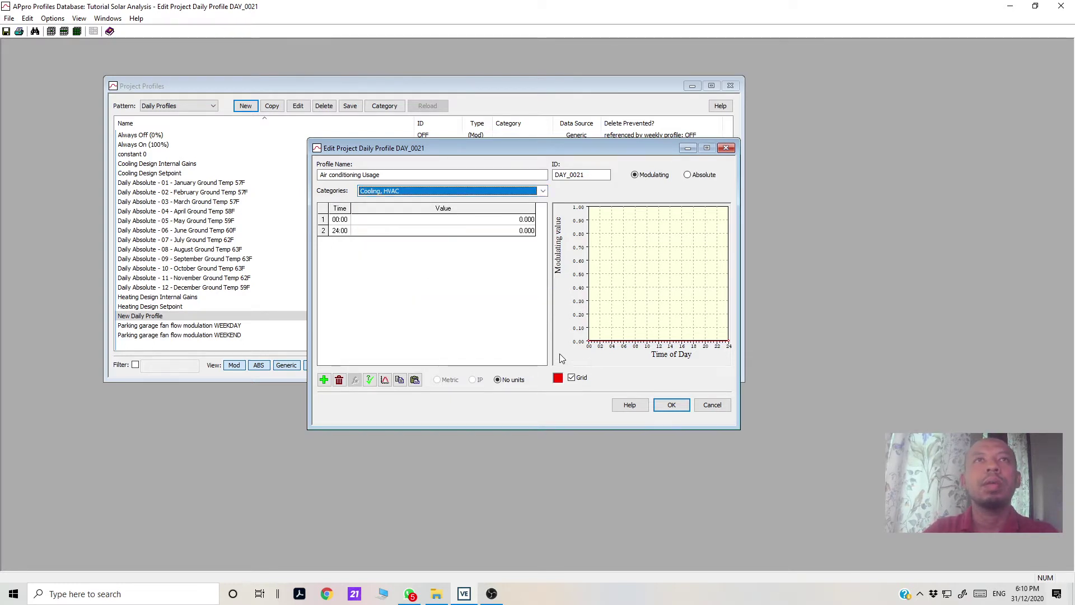
- Insert a row after the 00:00 entry and set its time to 08:00
click(344, 223)
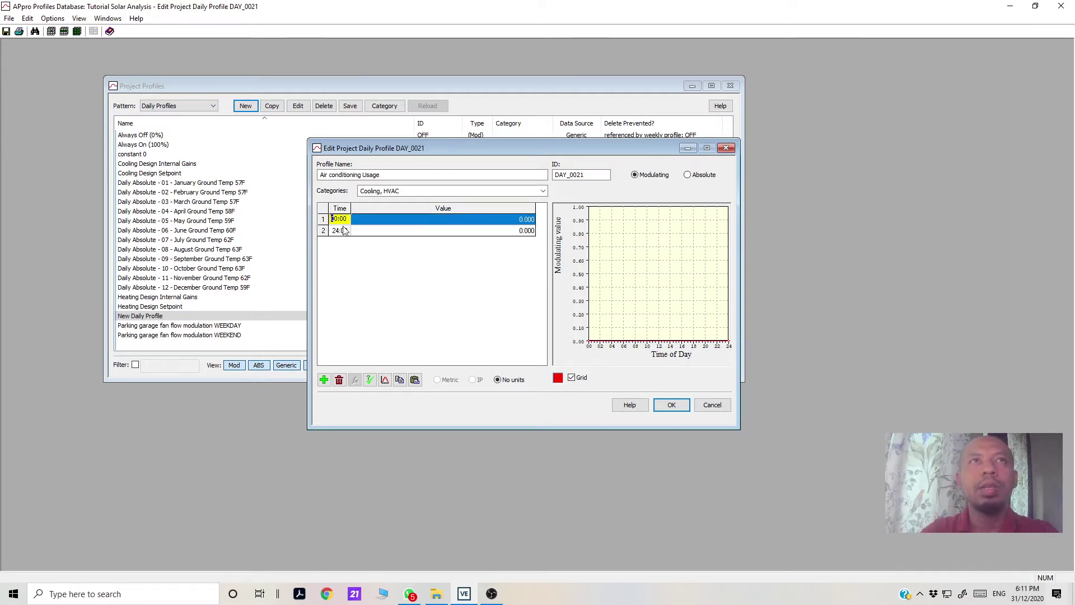
click(324, 380)
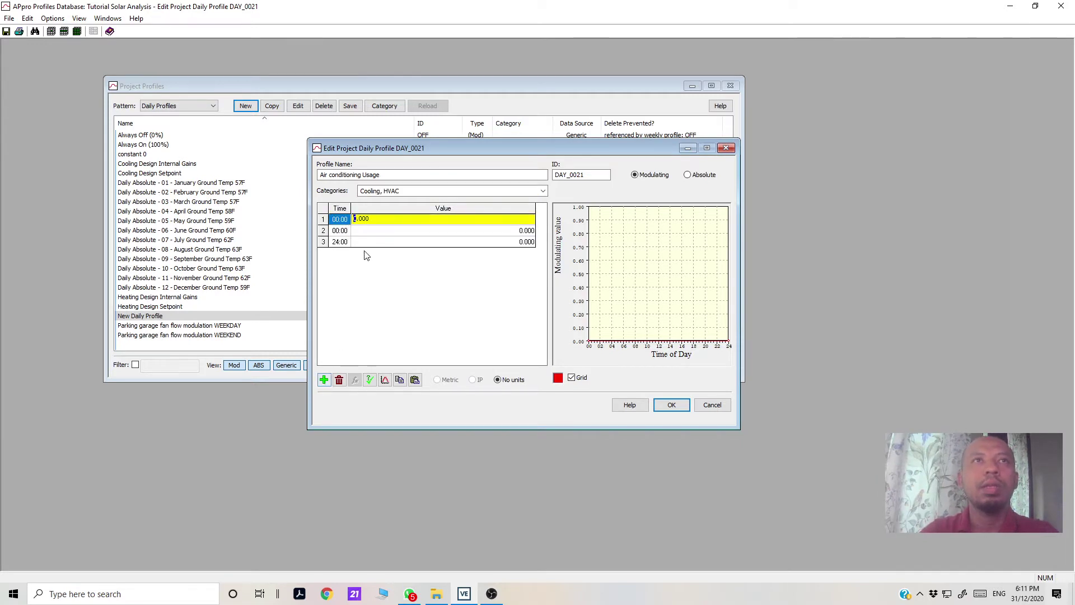
click(339, 234)
click(338, 230)
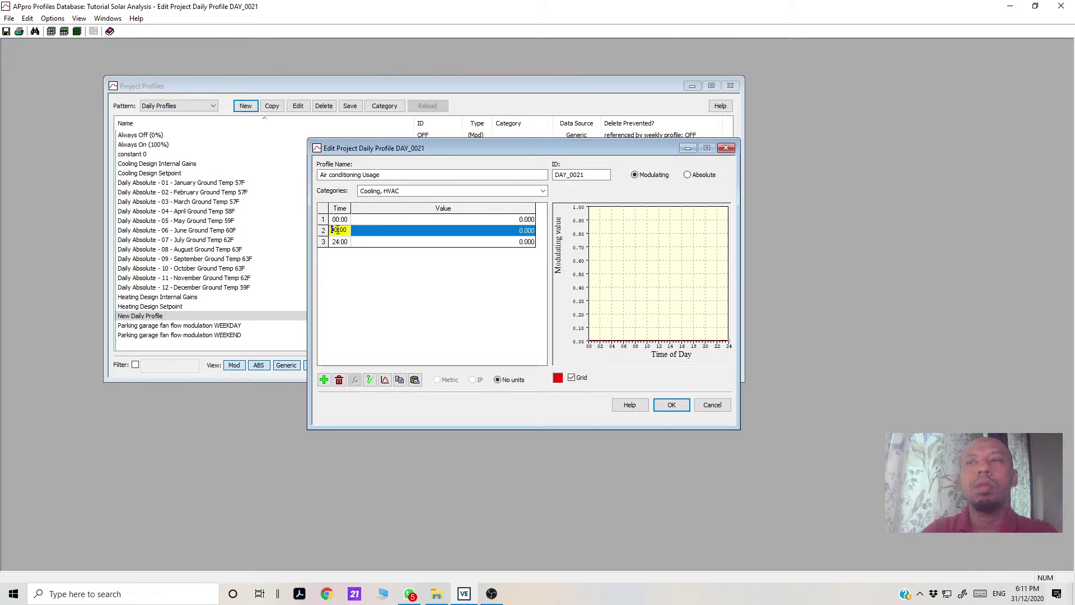
text(08)
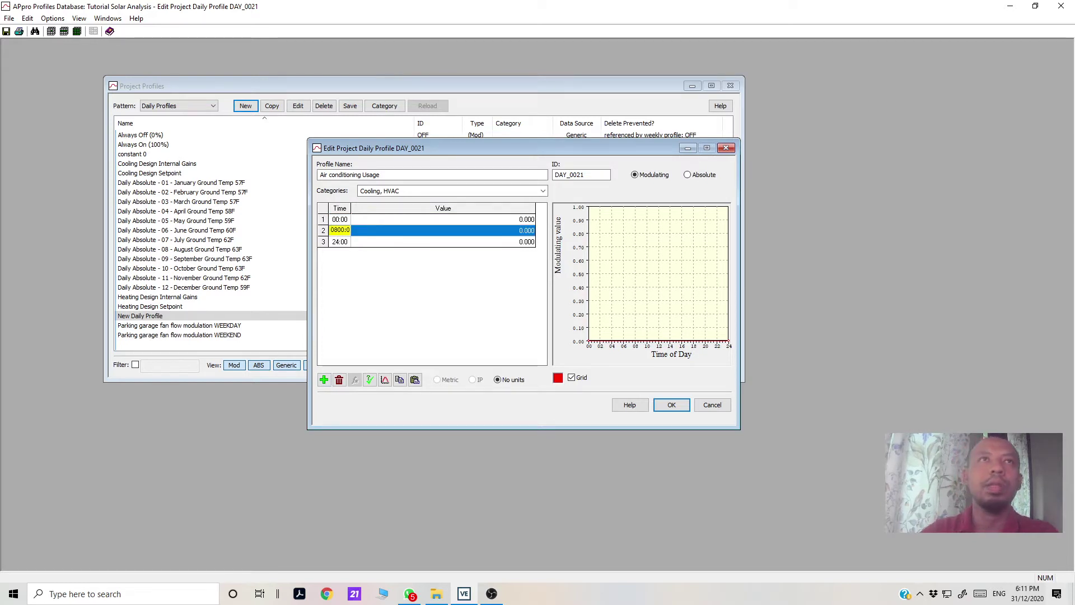
key(Delete)
key(Delete)
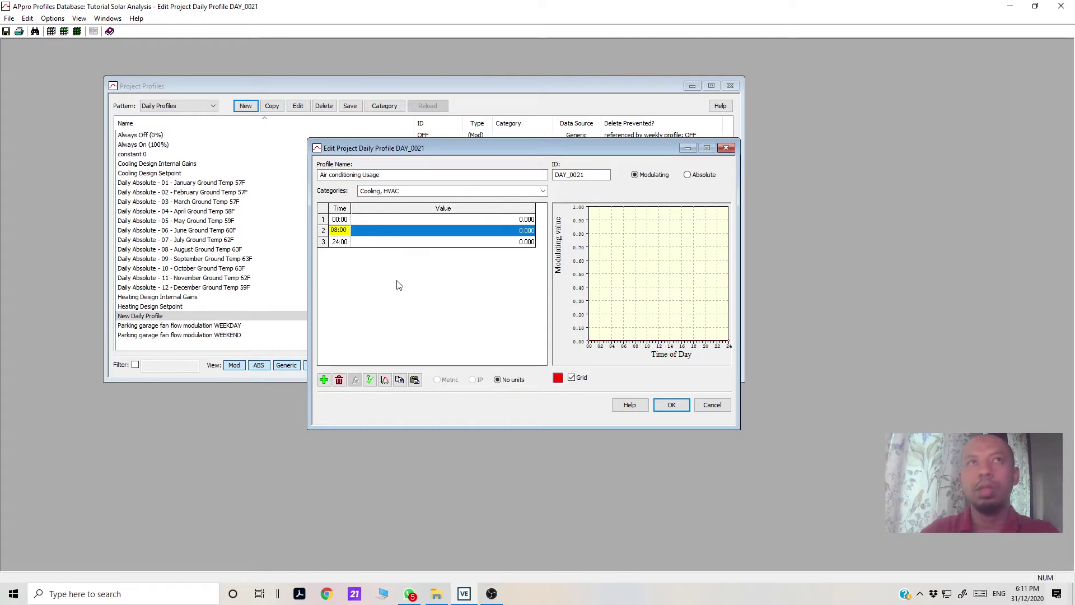
click(398, 284)
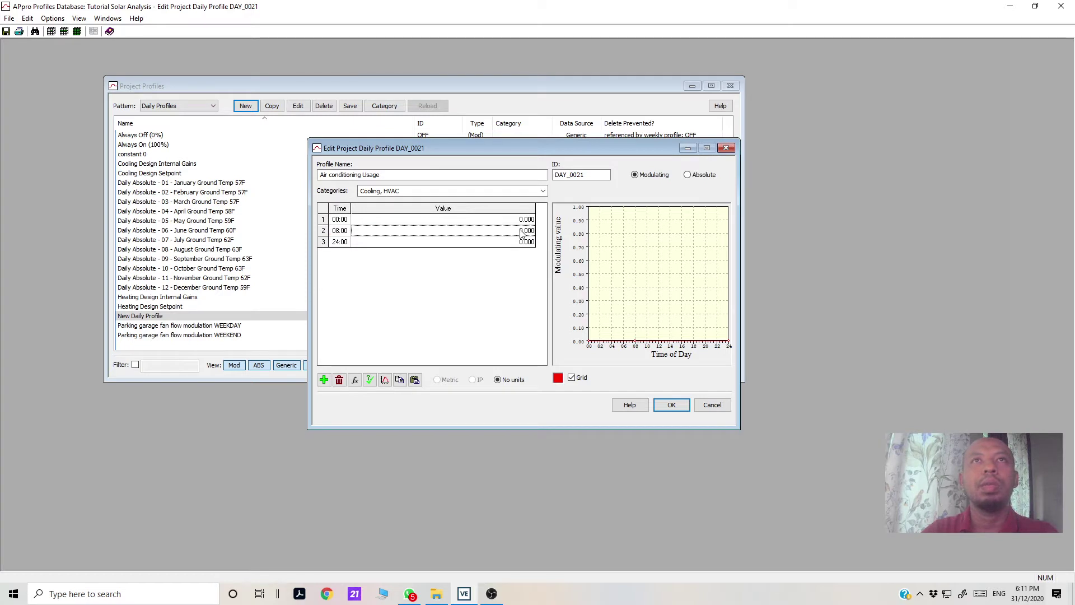
- Set the modulating value of the 08:00 row to 1
click(431, 230)
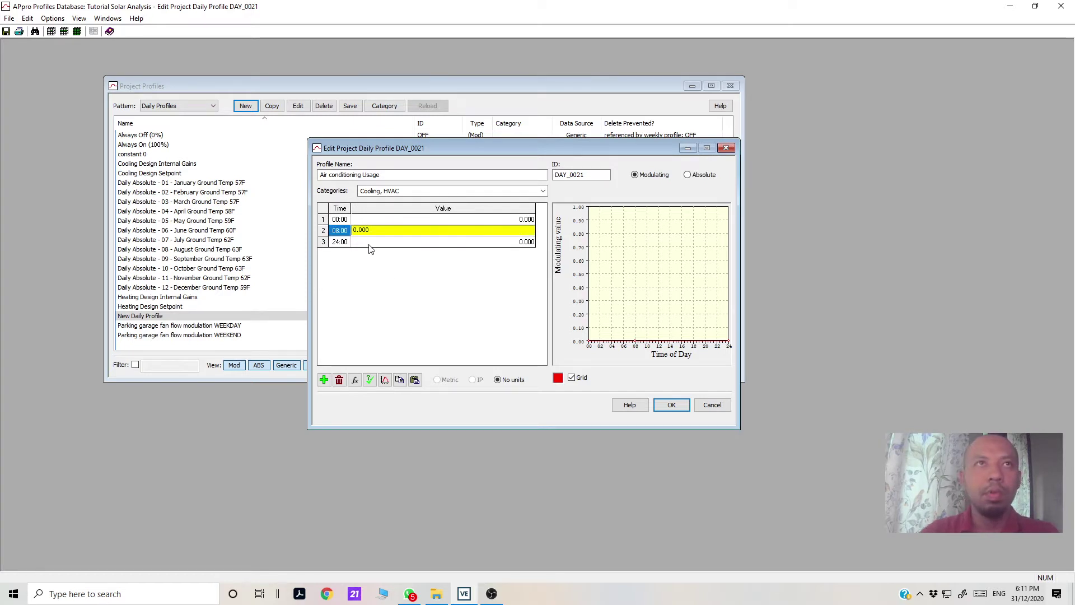
text(1)
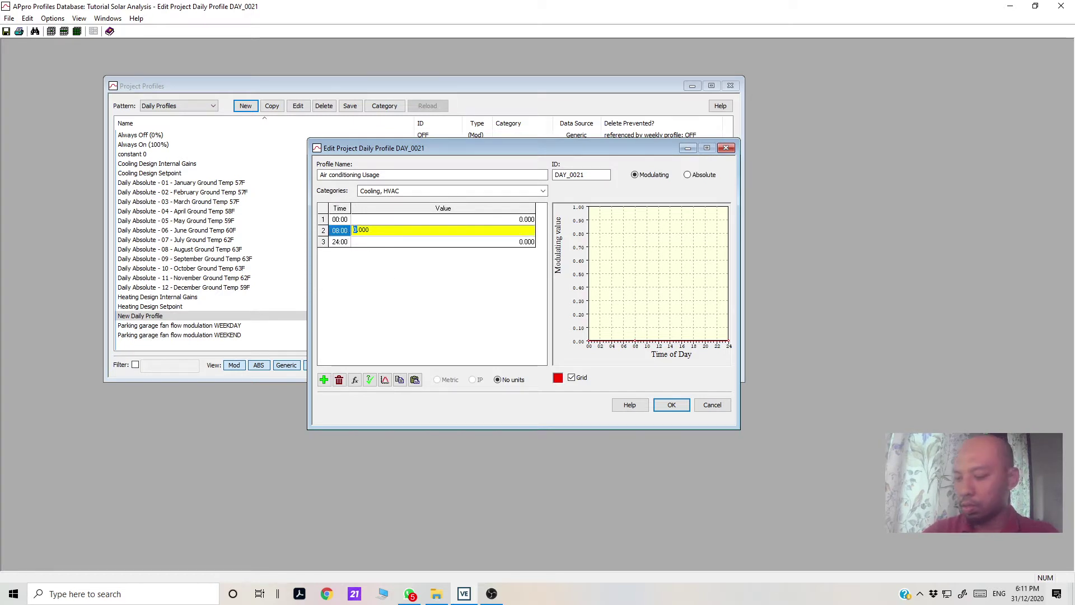
click(412, 287)
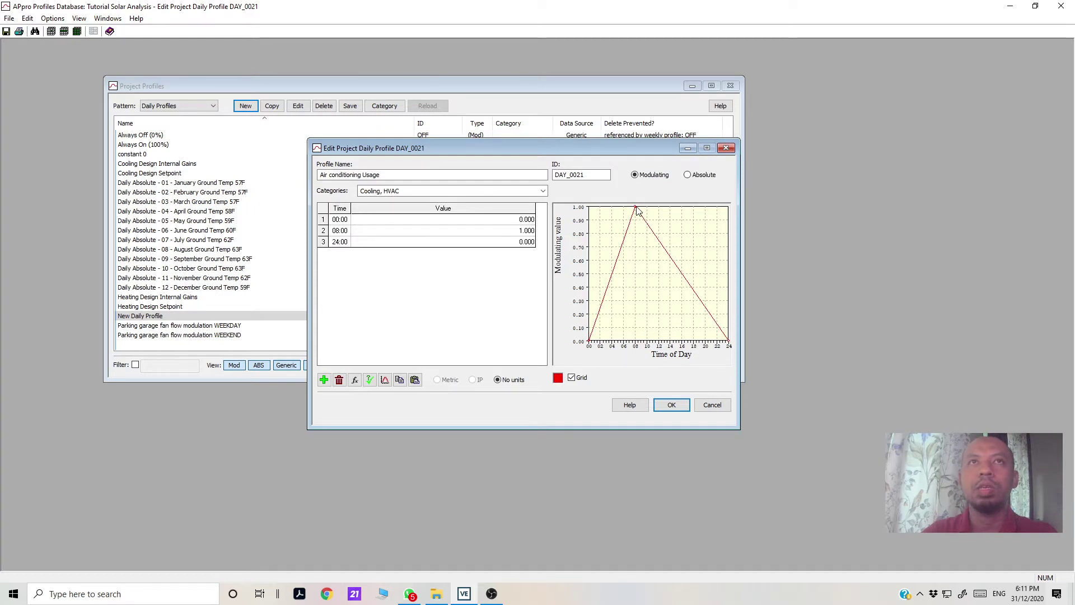
- Duplicate the 08:00 row and set the first 08:00 entry's value to 0 for a vertical switch-on
click(382, 234)
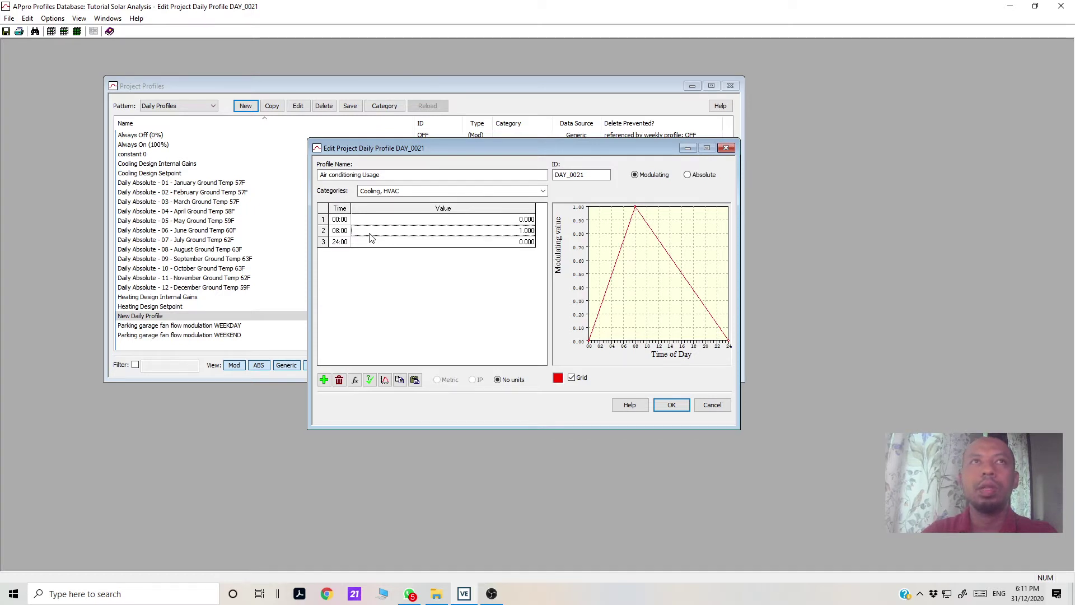
click(337, 235)
click(324, 380)
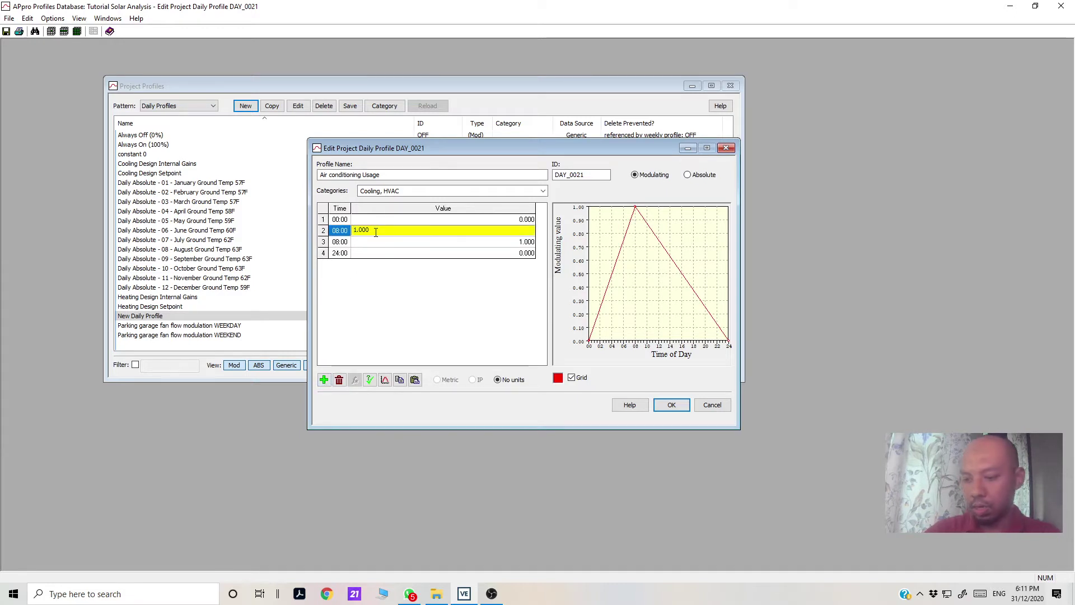
key(Delete)
text(0)
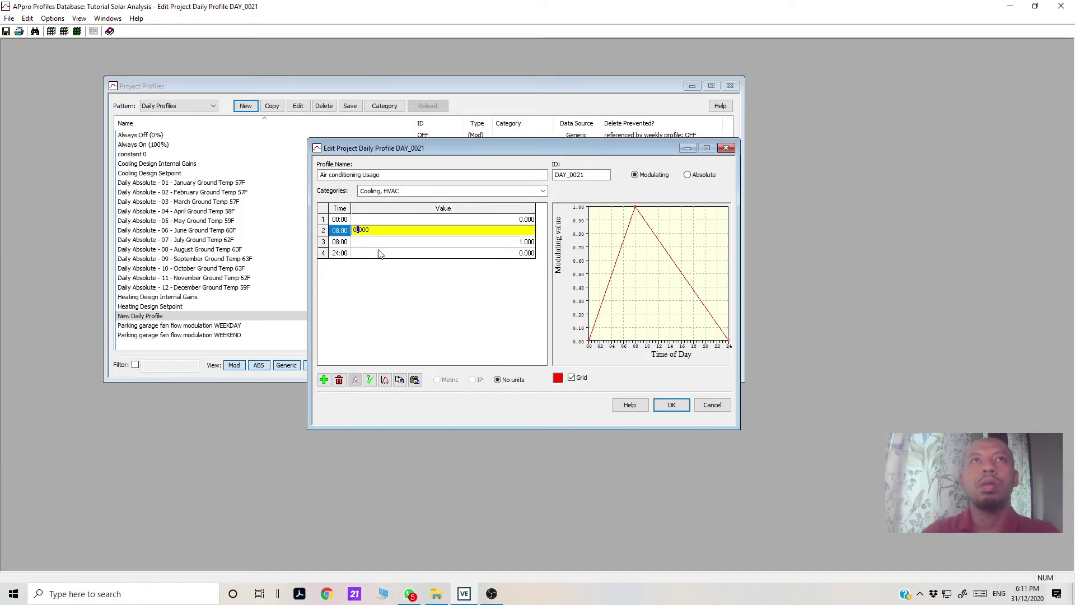
click(410, 288)
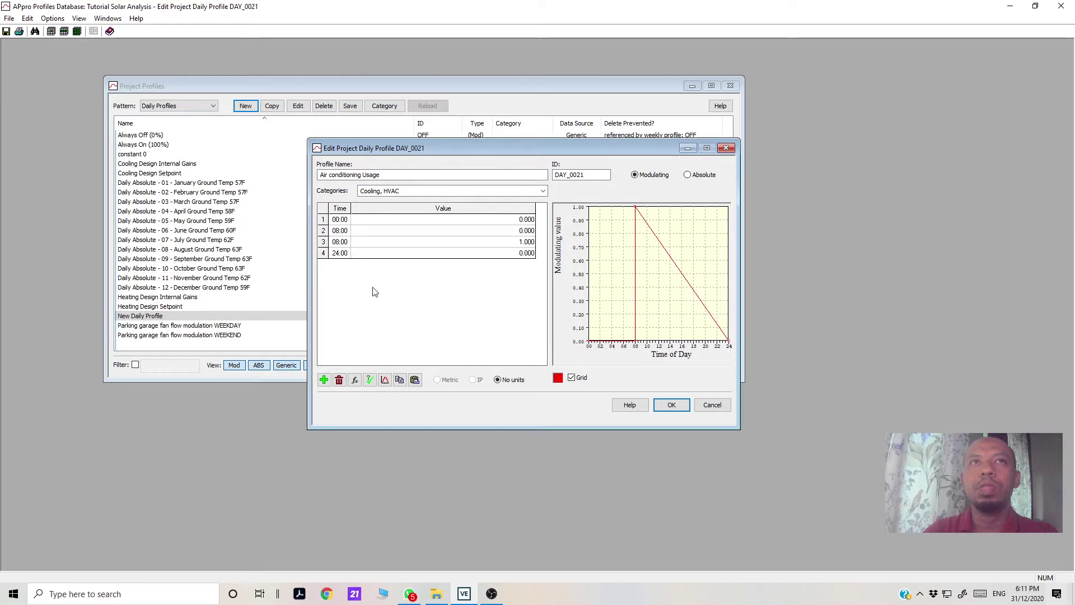
- Add a row after the second 08:00 entry with time 13:00, keeping the value at 1
click(370, 242)
click(324, 380)
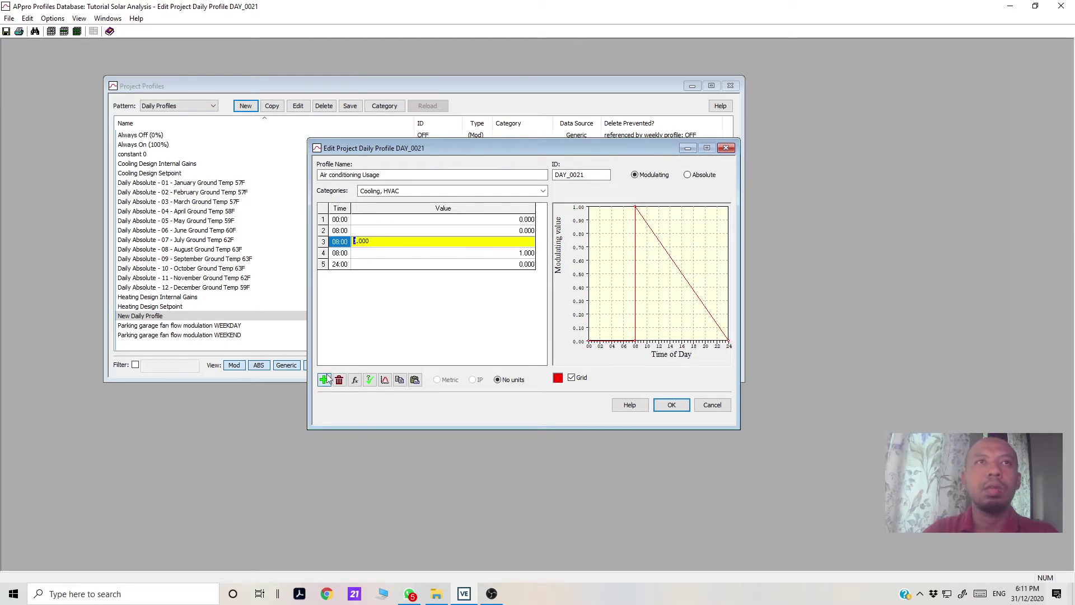
click(340, 253)
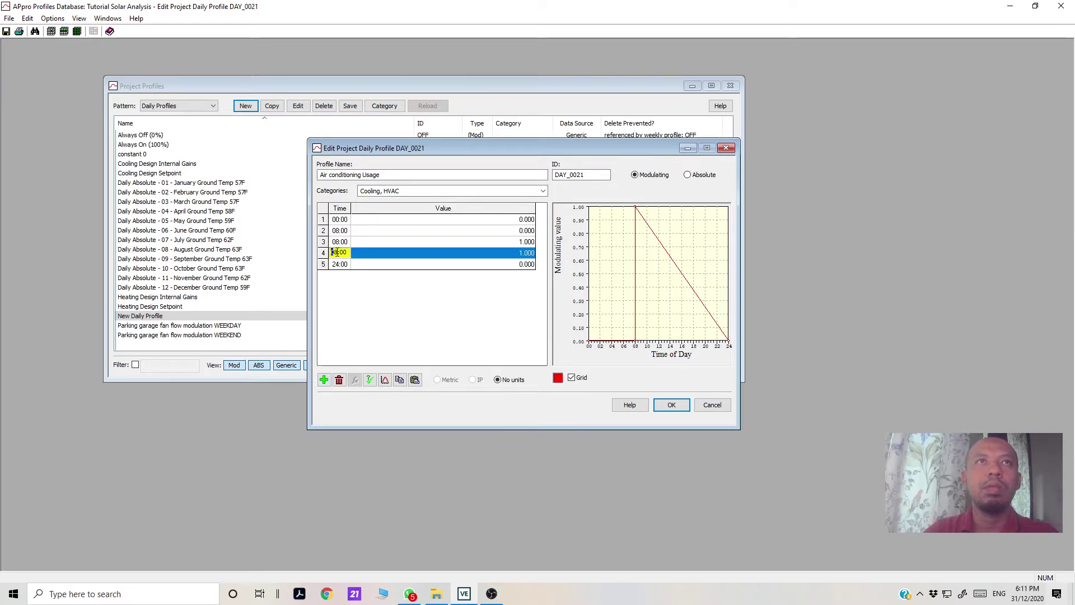
click(336, 252)
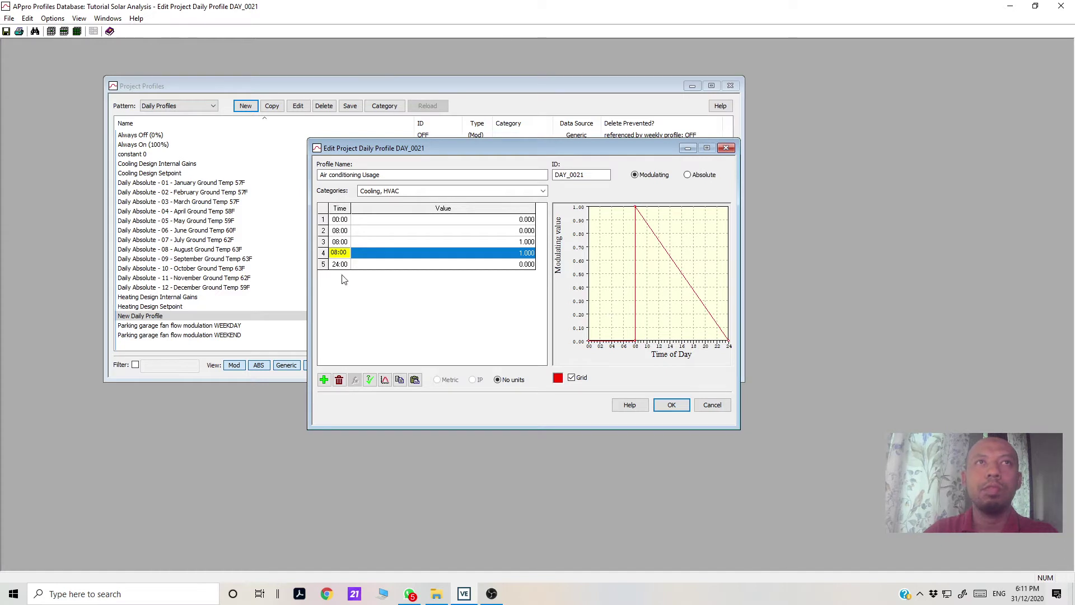
key(BackSpace)
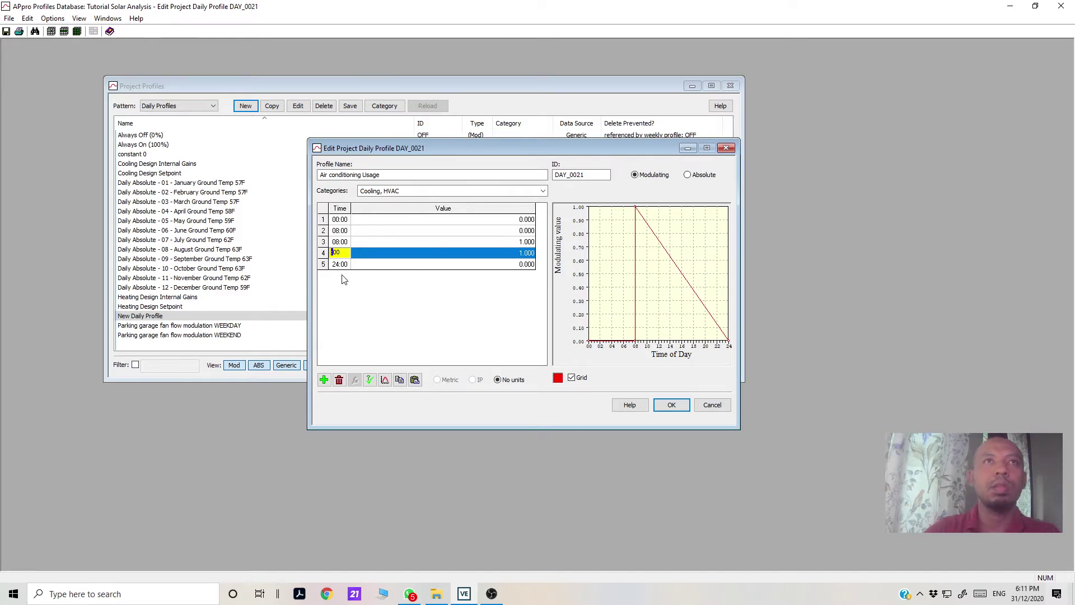
text(13)
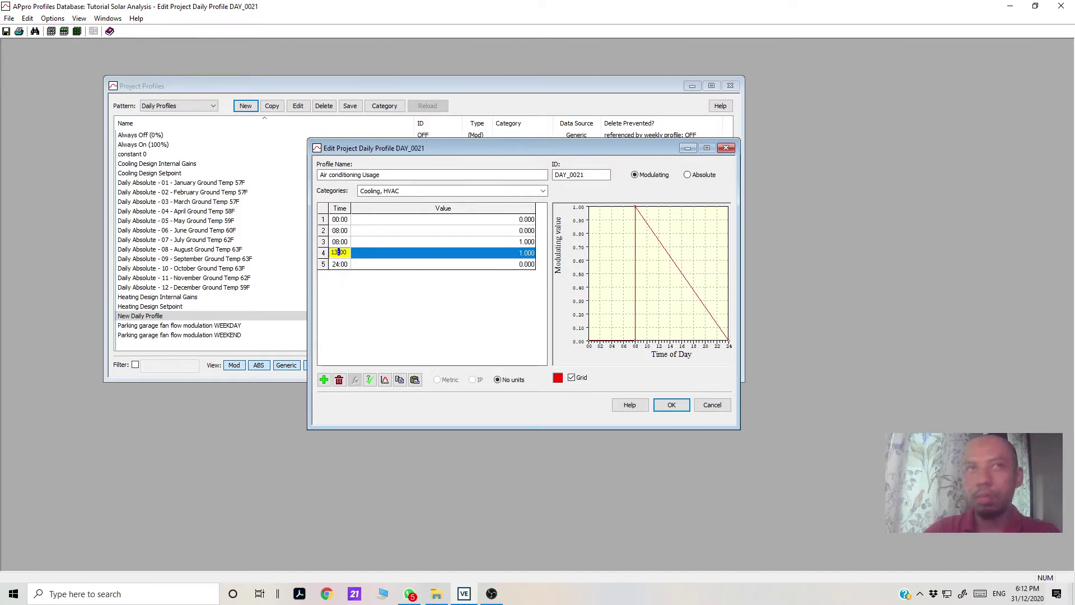
click(502, 298)
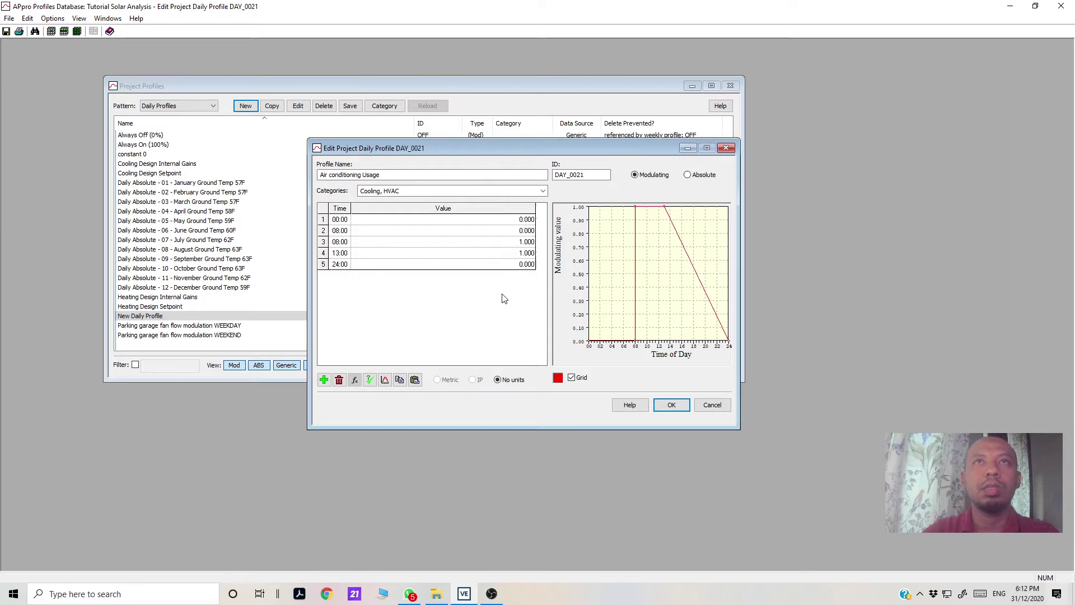
- Add a second 13:00 row and set its value to 0 to switch the cooling off
click(358, 257)
click(324, 380)
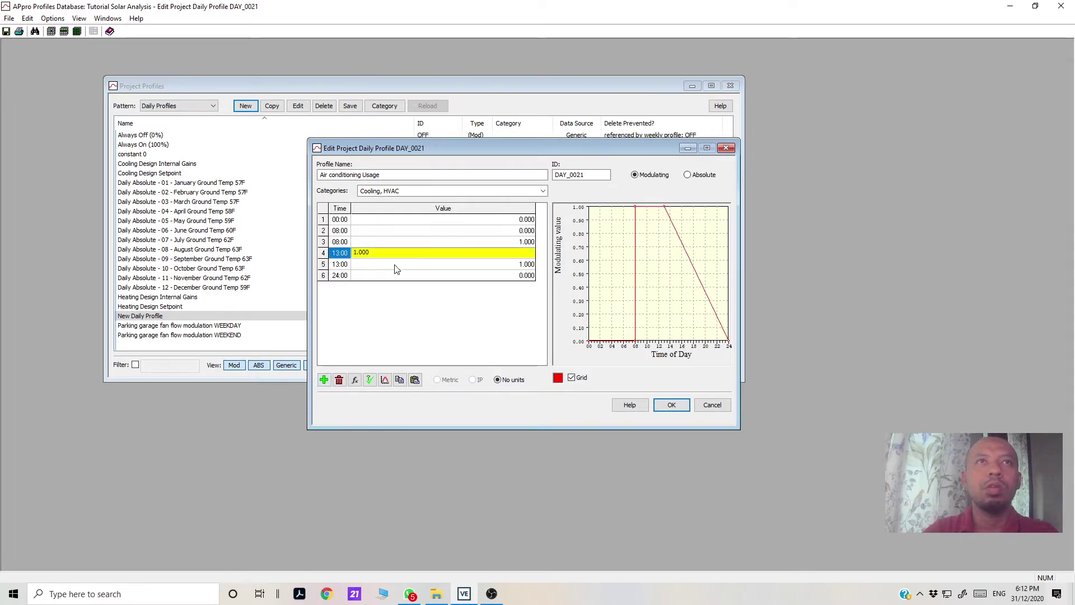
click(520, 267)
click(521, 266)
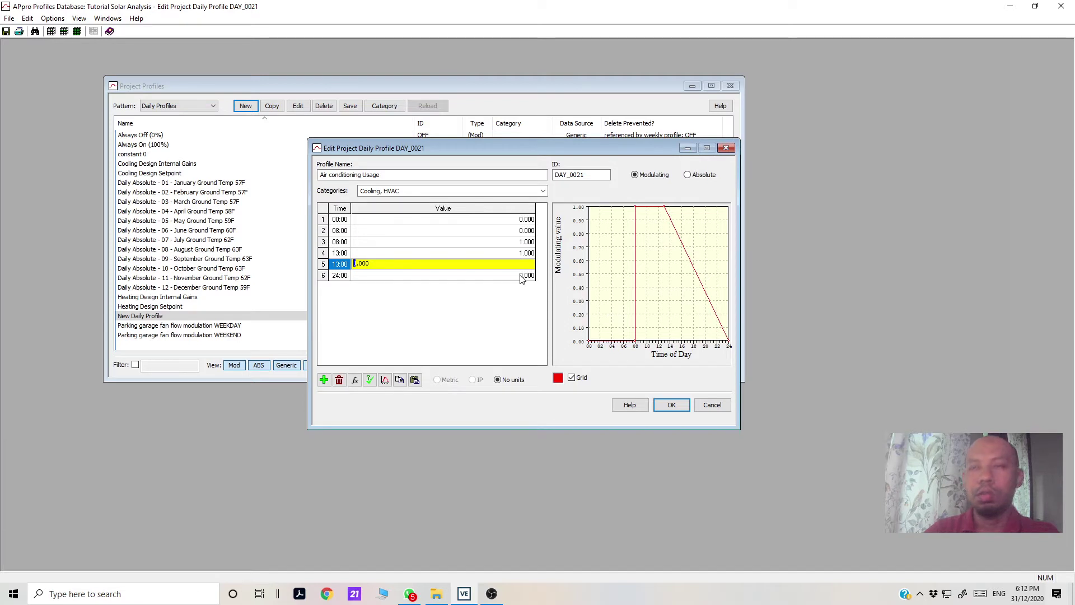
text(0)
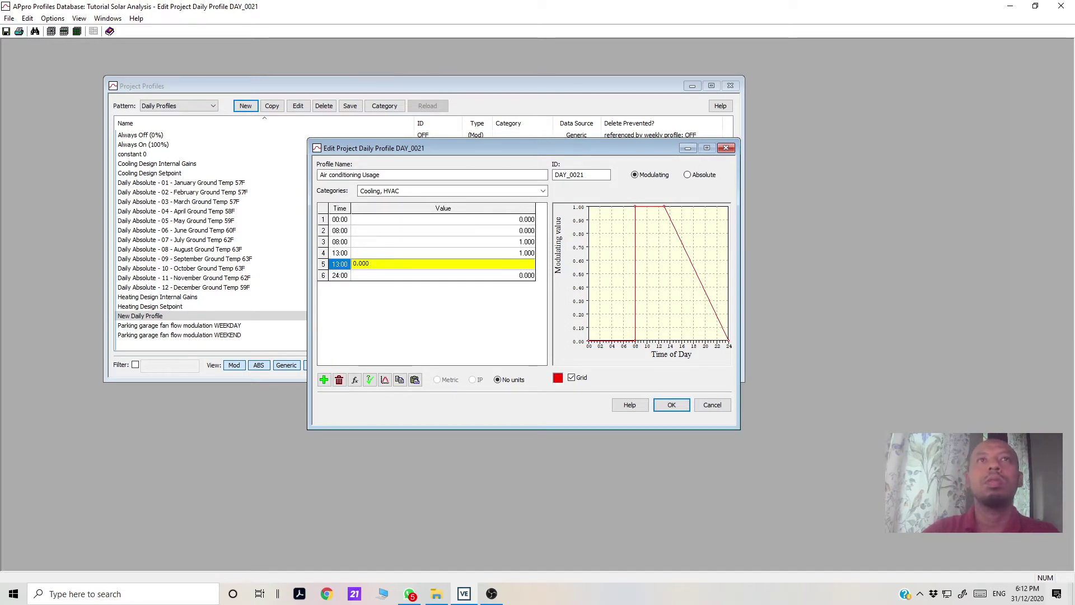
- Add two rows after the second 13:00 entry and set both of their times to 14:00
click(487, 296)
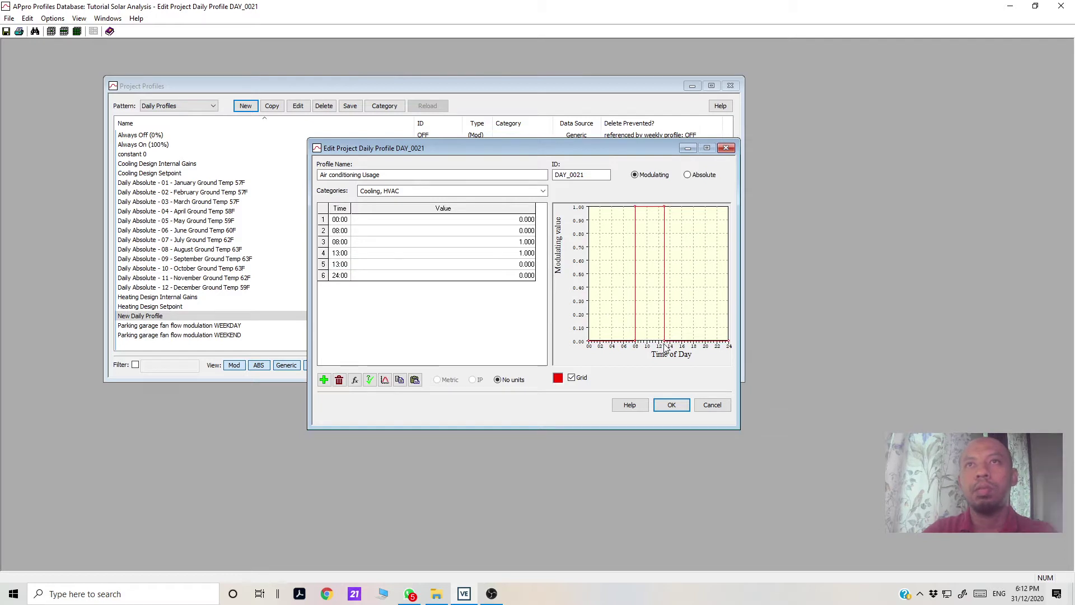
click(324, 381)
click(324, 380)
click(336, 280)
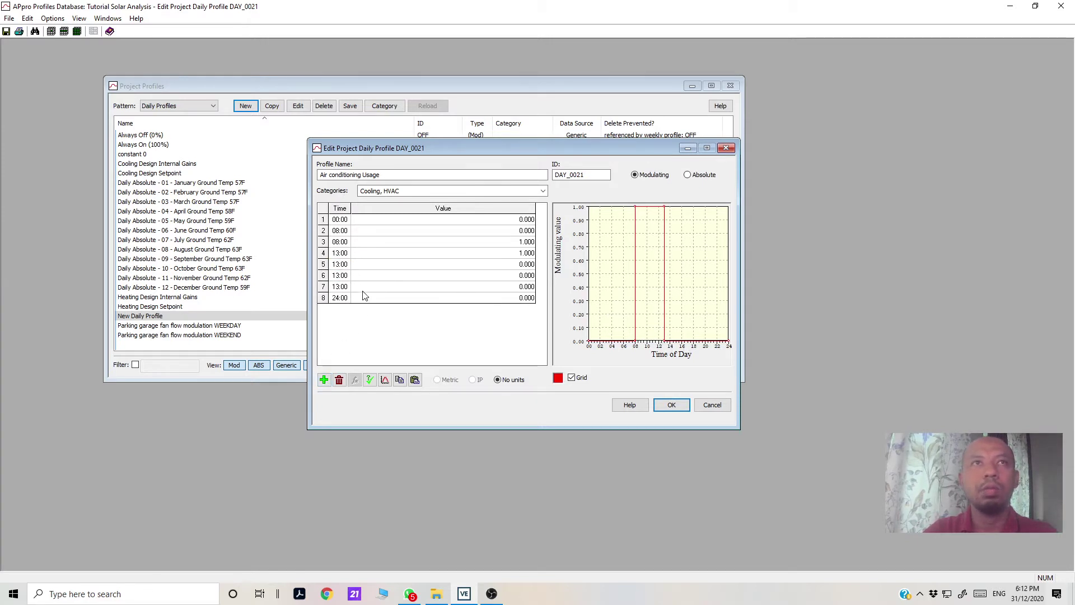
click(339, 275)
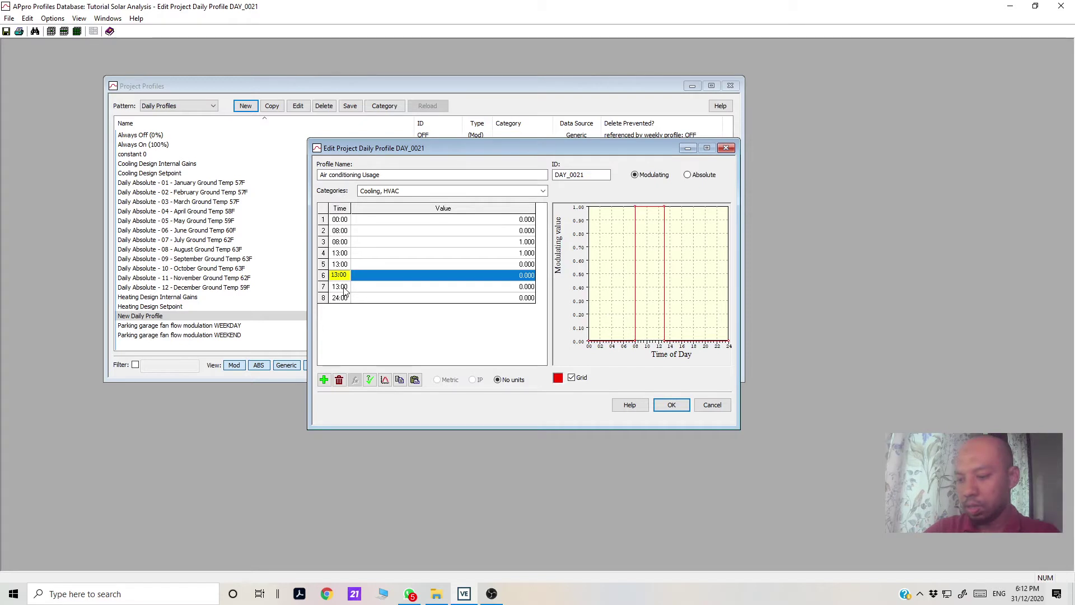
text(4)
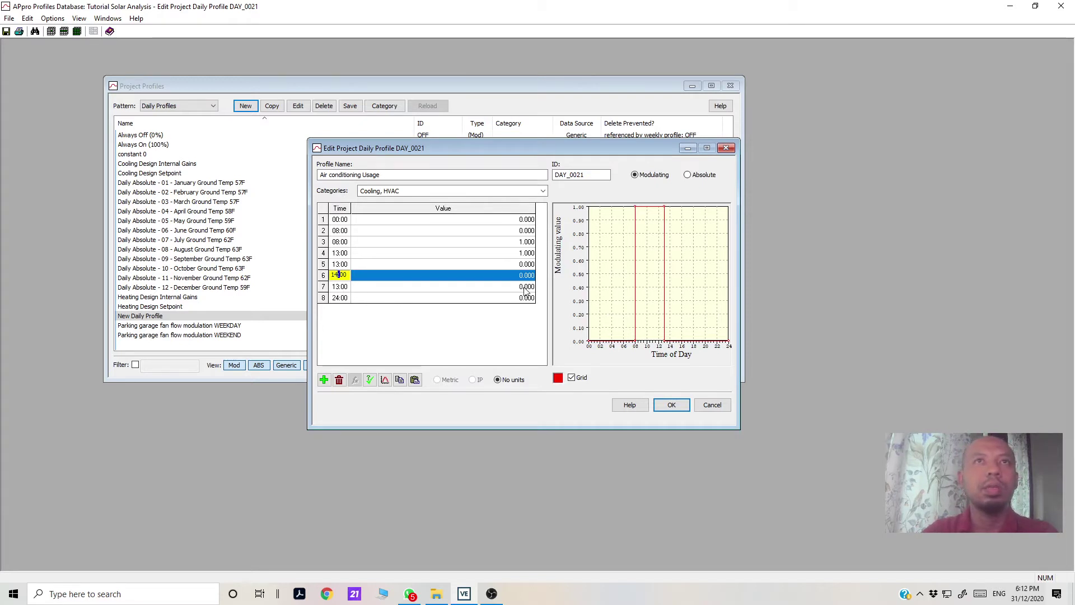
click(338, 287)
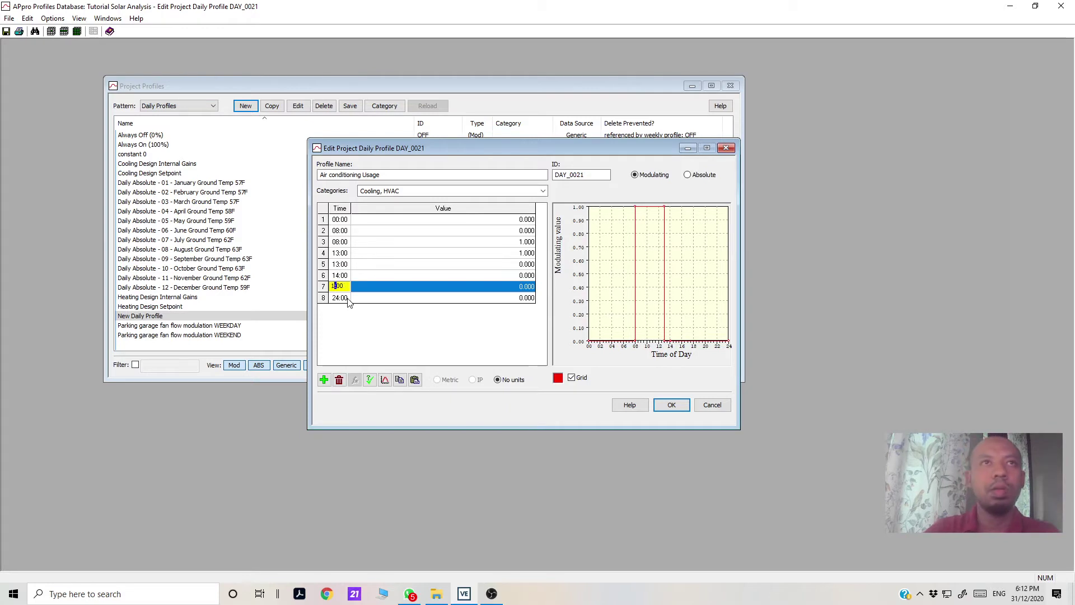
text(4)
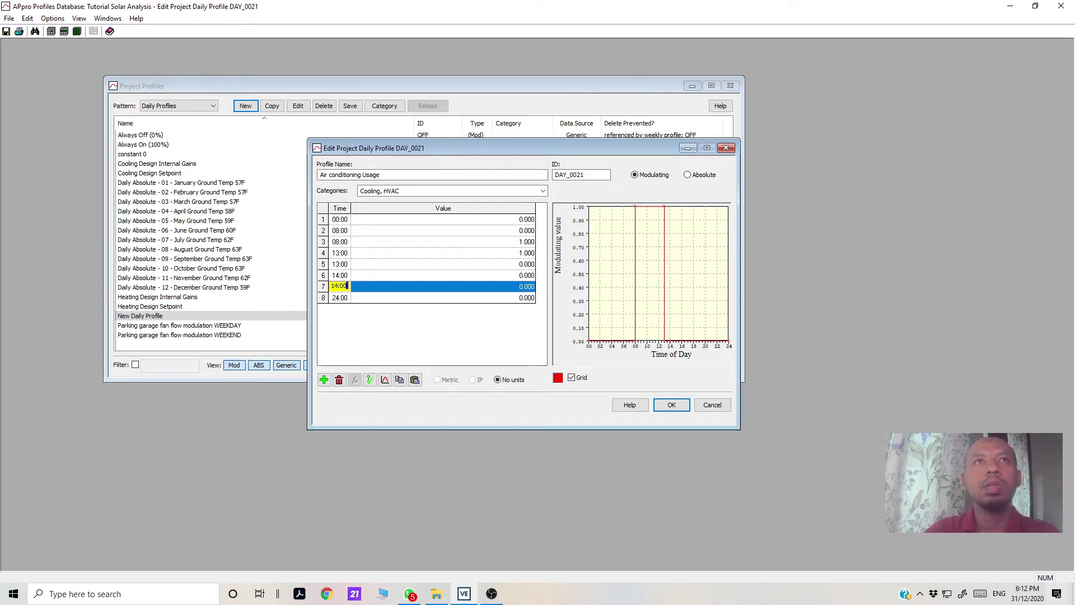
key(Return)
- Set the value of the second 14:00 row to 1 to switch the cooling back on
click(368, 286)
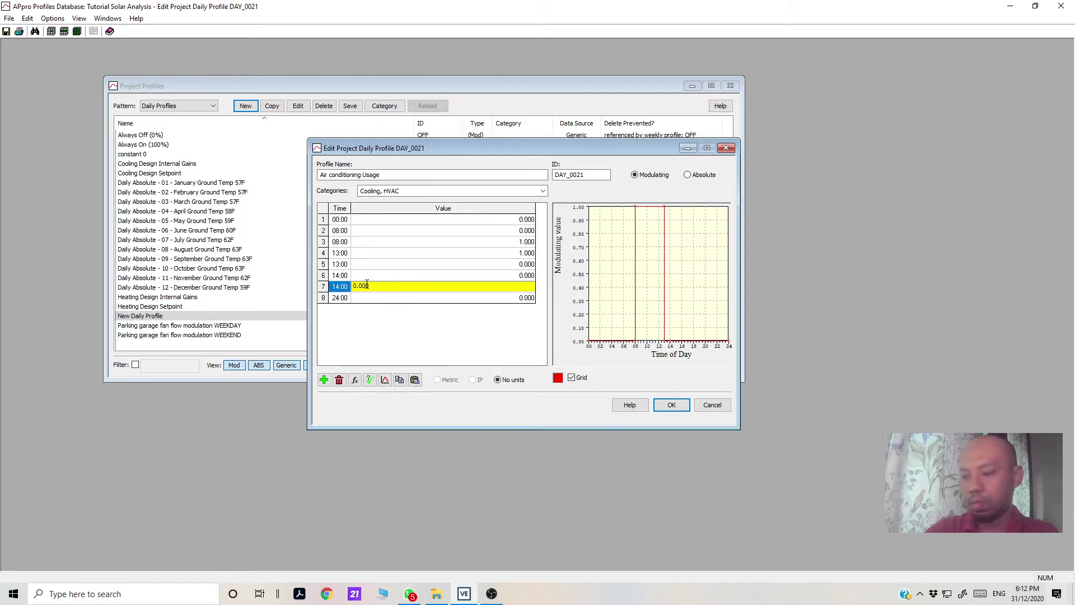
text(1)
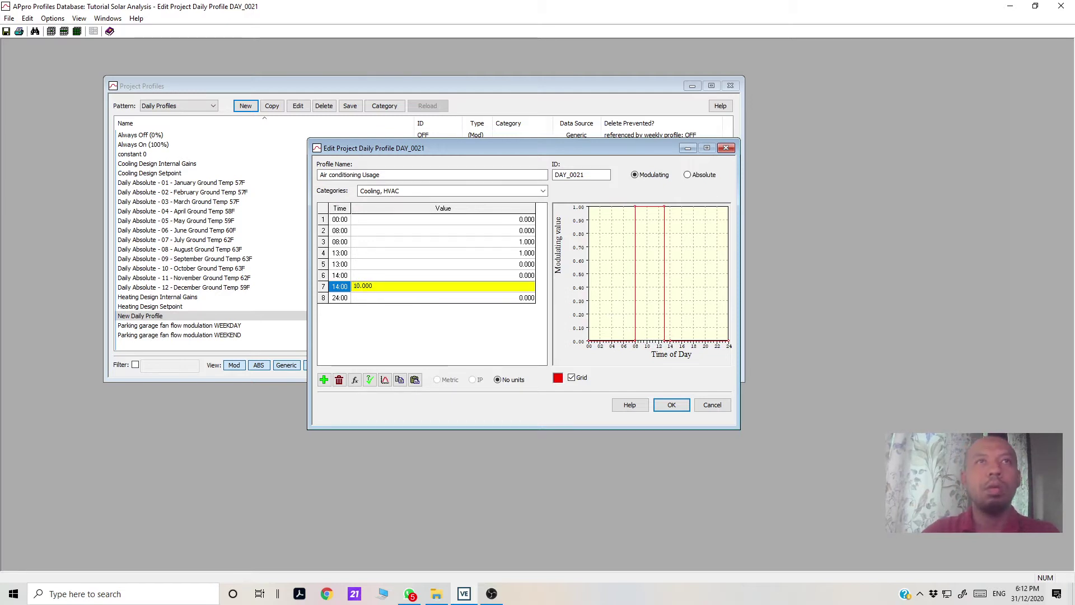
click(538, 323)
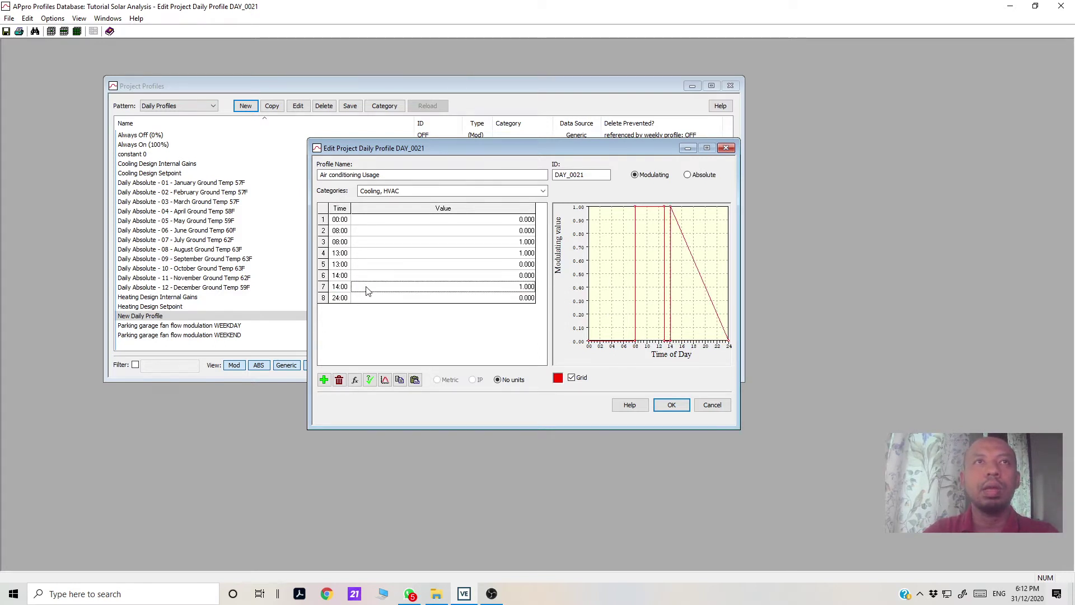
- Add two rows after the second 14:00 entry and set both of their times to 18:00
click(324, 381)
click(324, 381)
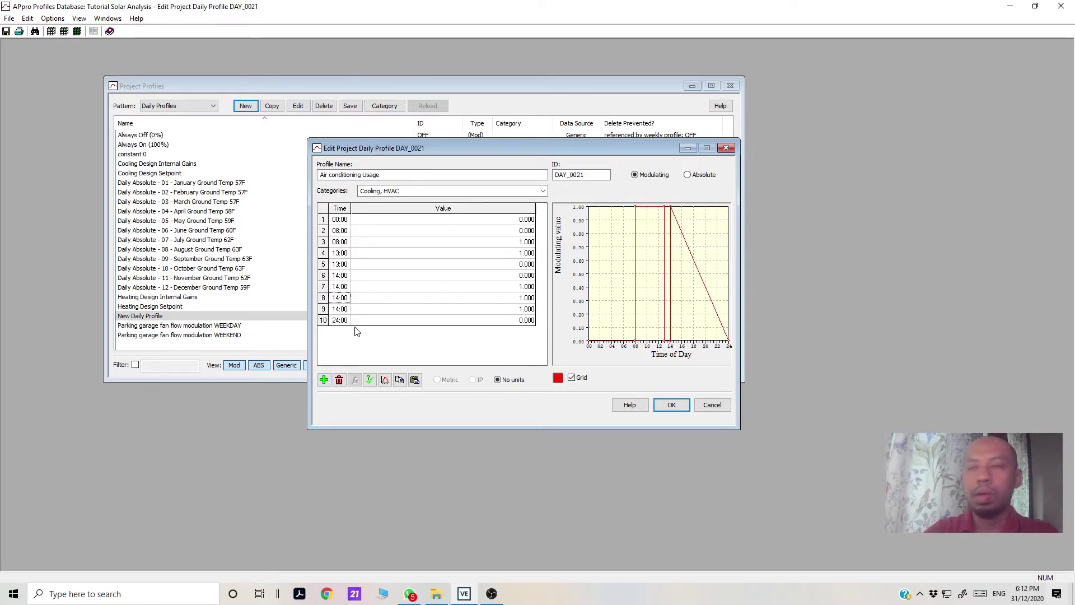
click(334, 298)
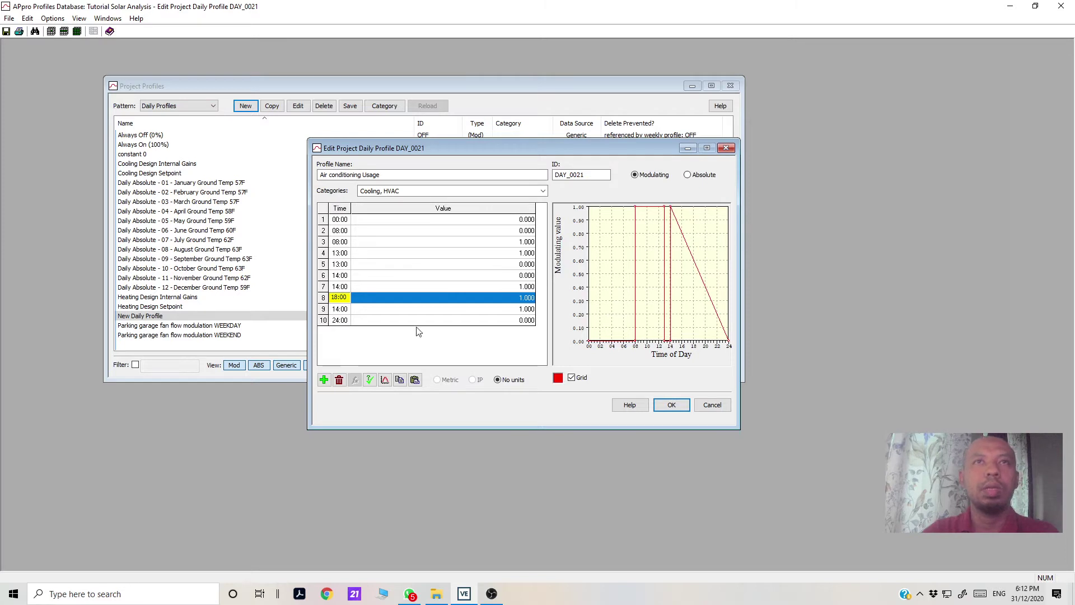
click(429, 335)
click(338, 312)
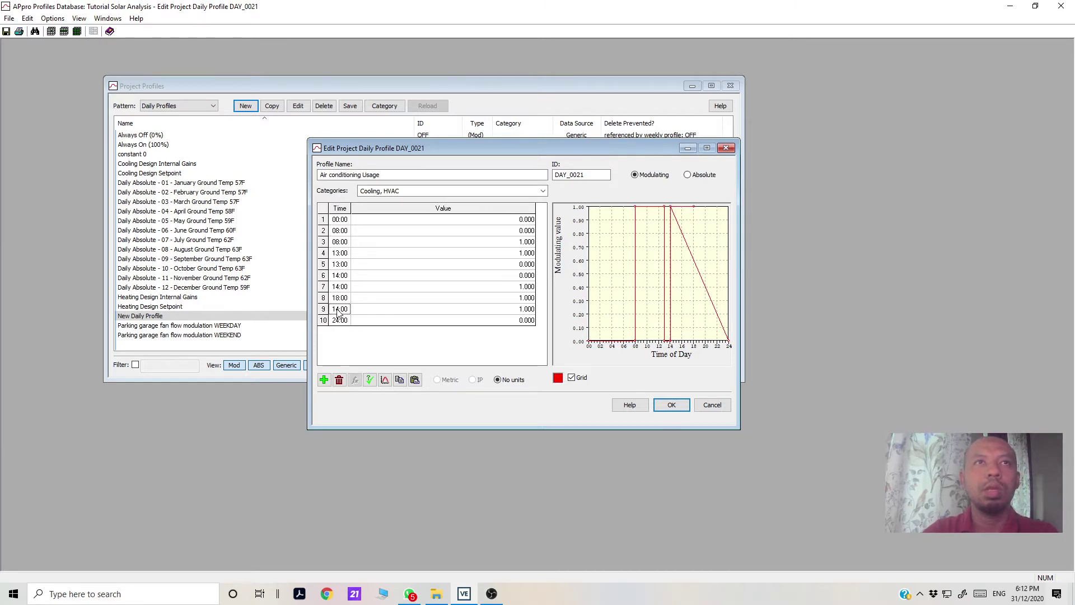
click(338, 311)
key(BackSpace)
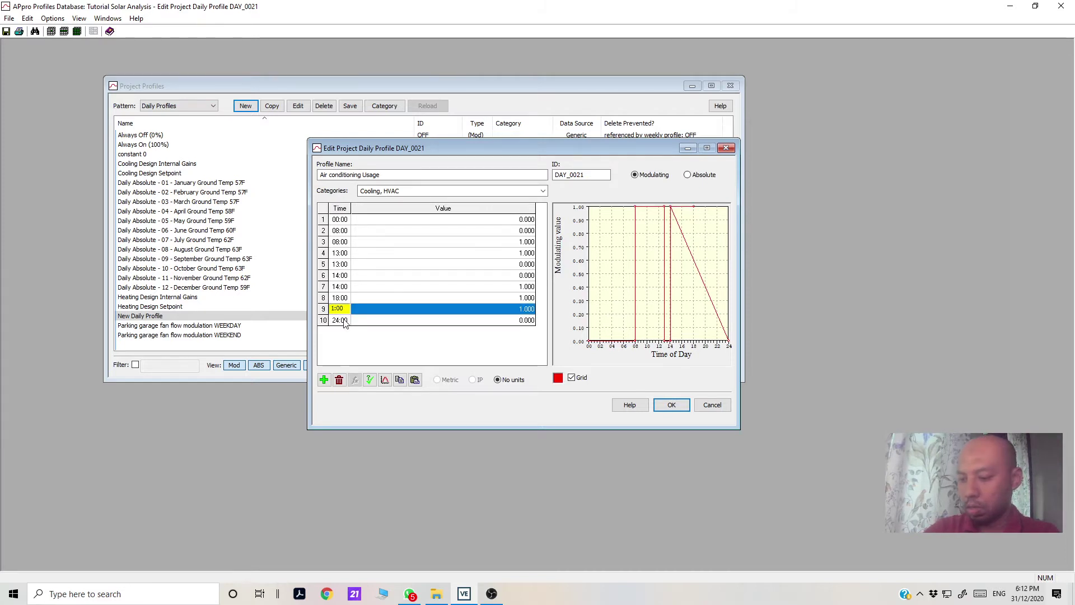
text(8)
- Set the value of the second 18:00 row to 0 and accept the Air conditioning Usage profile
click(522, 312)
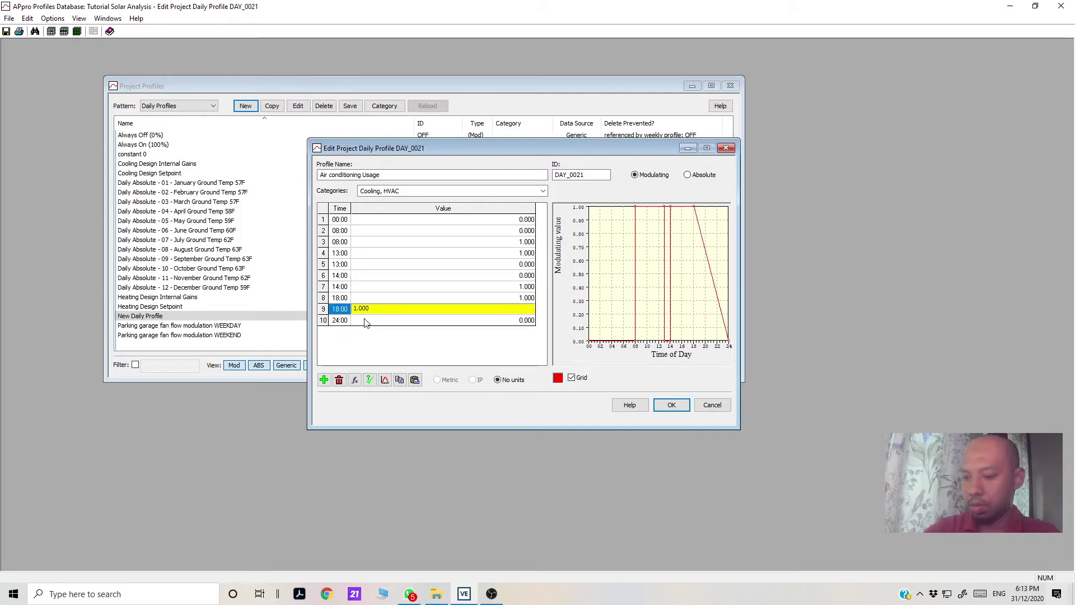
text(0)
click(409, 338)
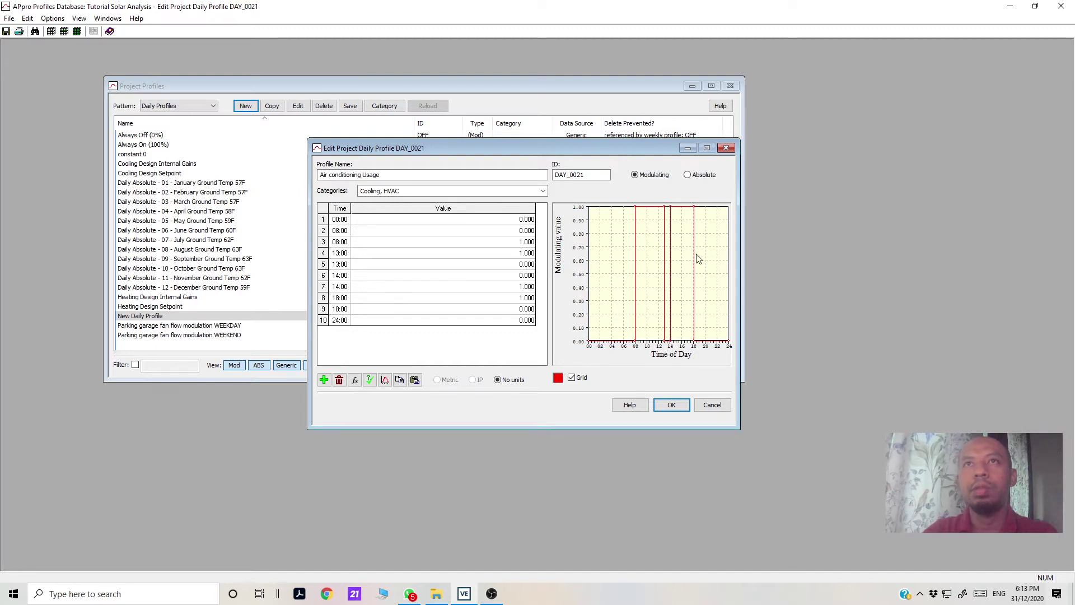
click(670, 404)
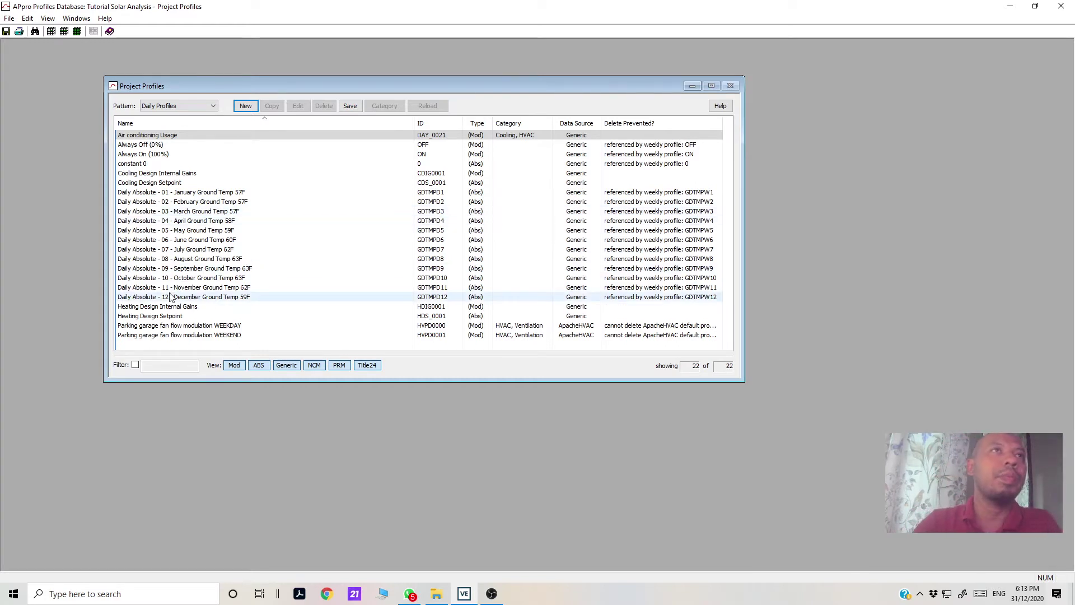
- Examine the Cooling Design Setpoint daily profile as an example of an absolute profile, and close it without changes
click(170, 187)
double_click(269, 183)
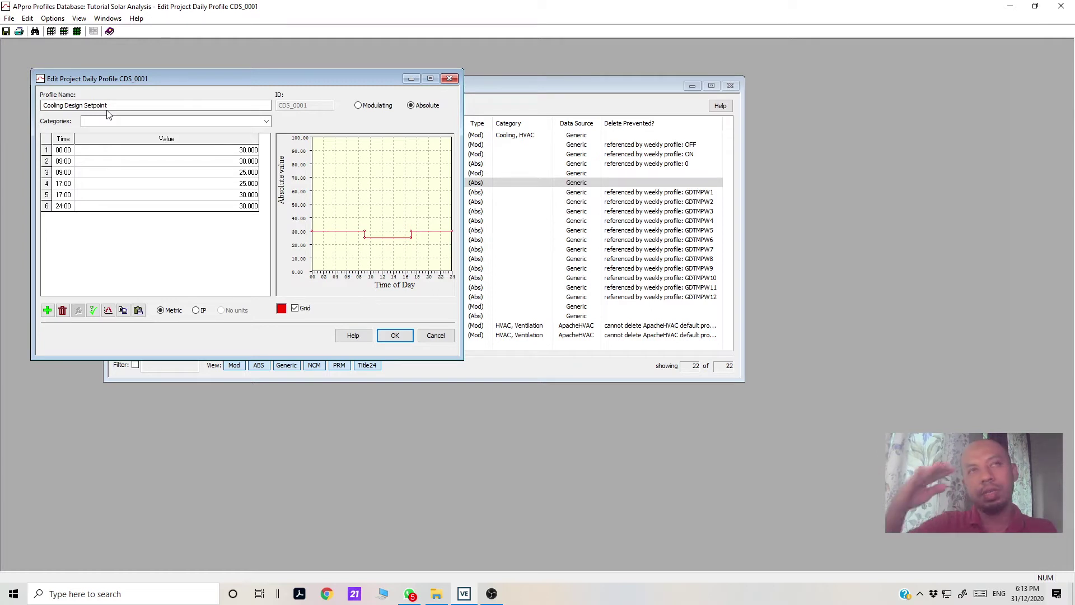
click(442, 336)
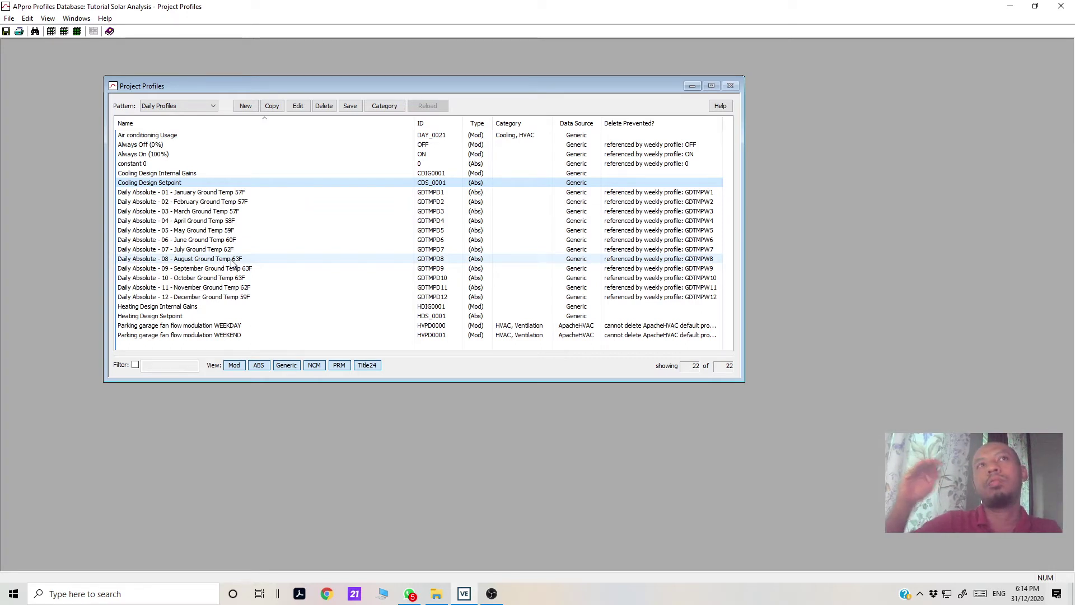
- Examine the Parking garage fan flow modulation WEEKDAY and Heating Design Internal Gains profiles as examples of modulating profiles
double_click(174, 328)
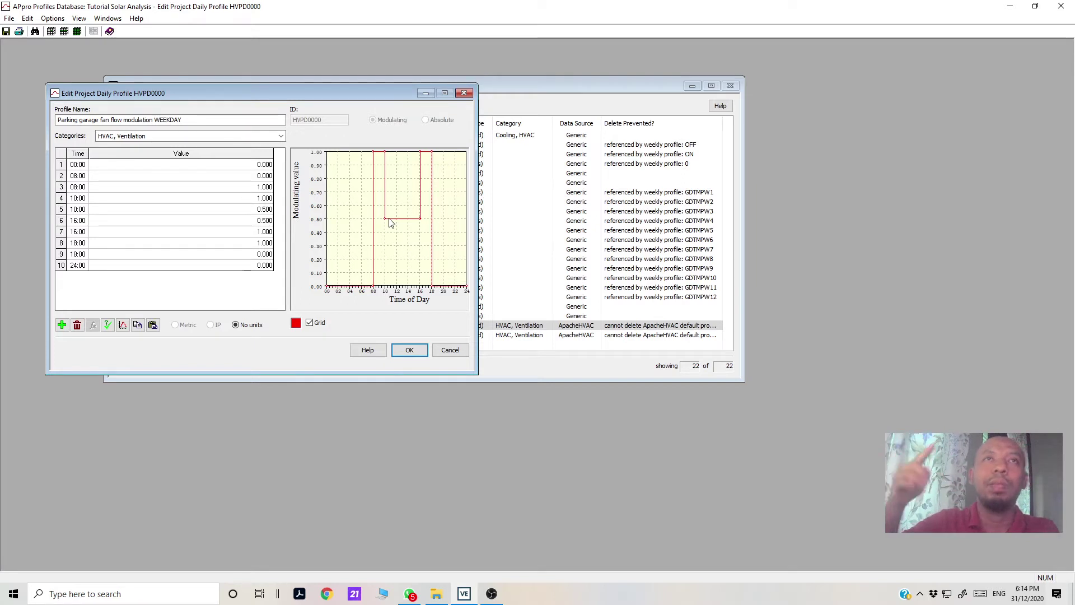
click(409, 349)
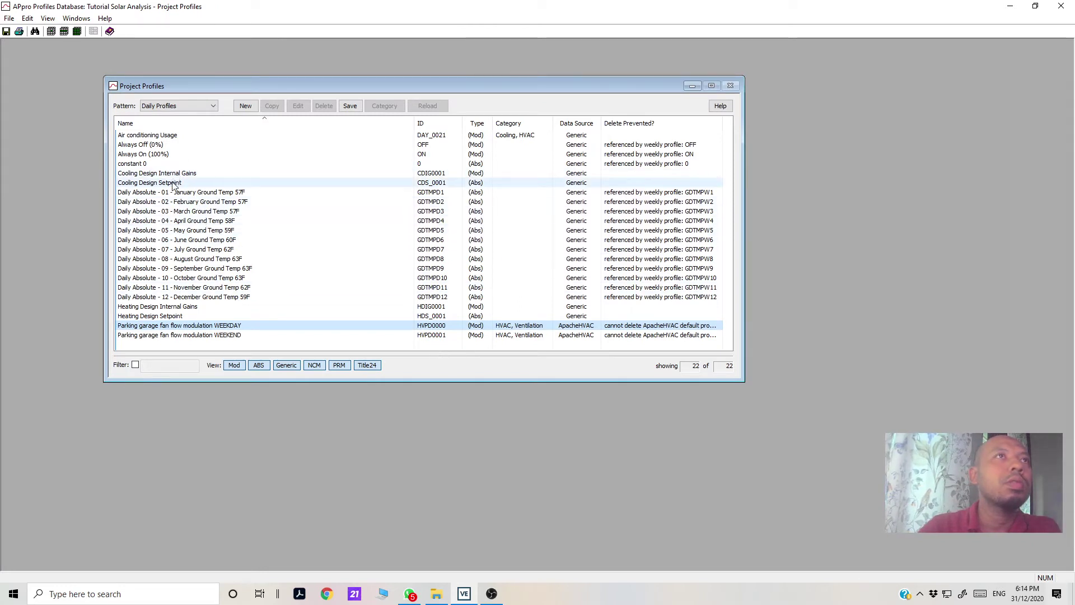
double_click(190, 308)
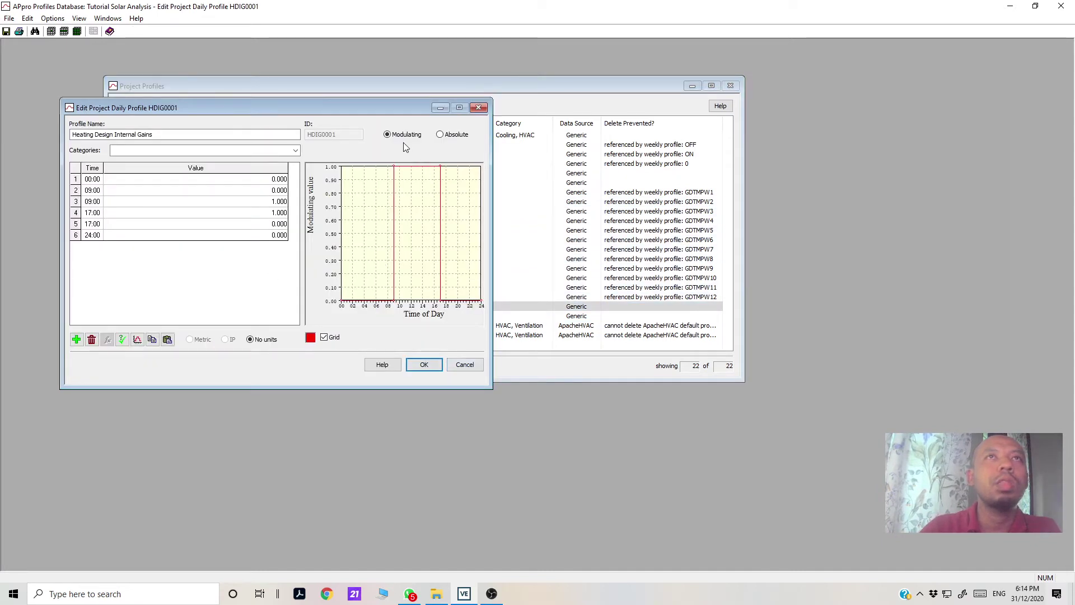
click(427, 361)
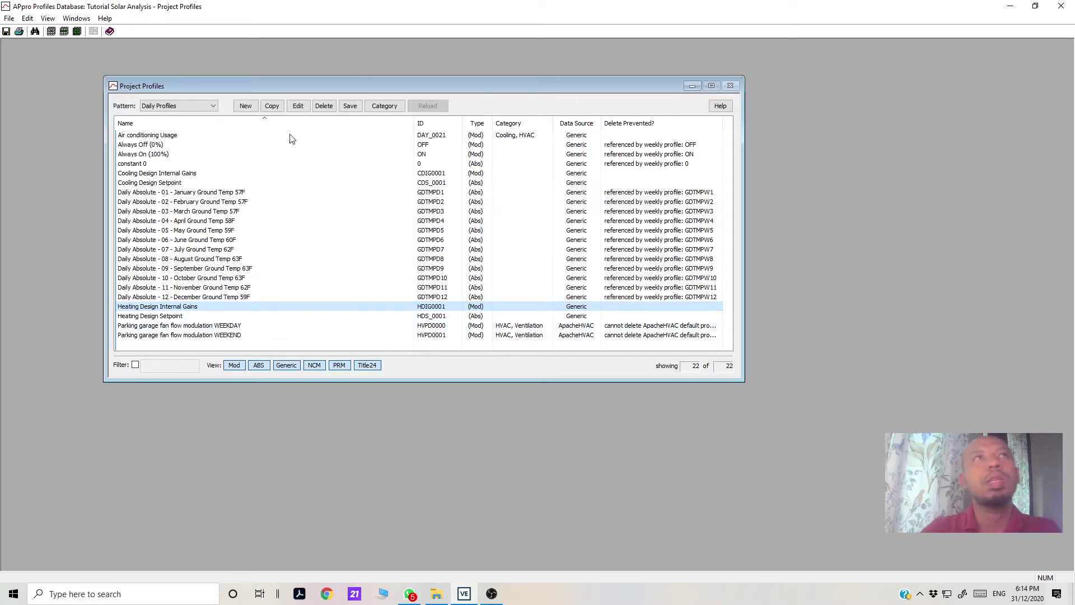
- Create a new daily profile and name it "Window Opening Behaviour"
click(246, 106)
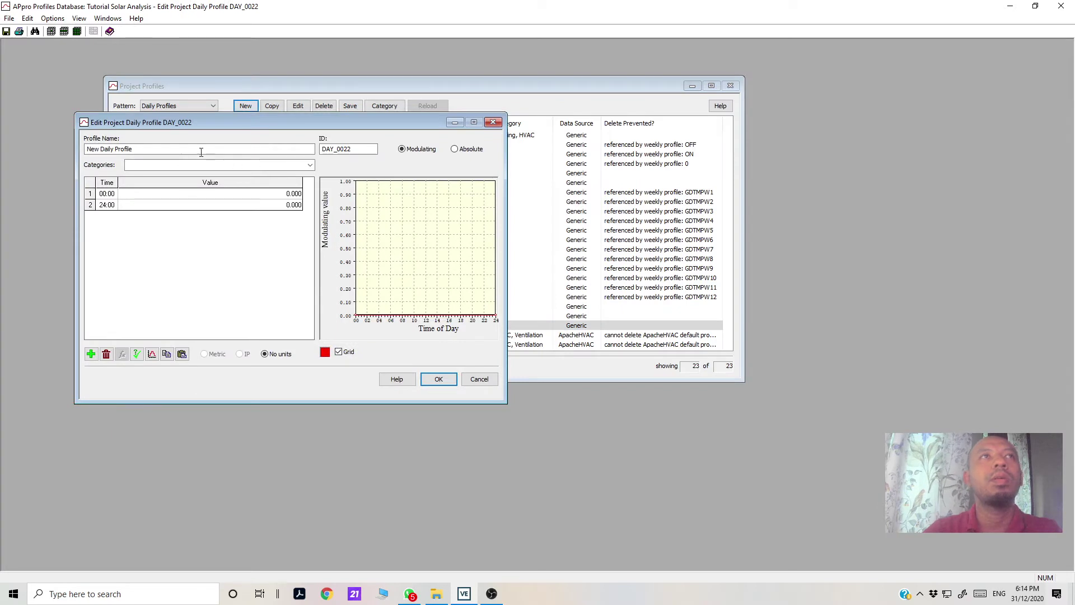
drag(162, 149, 53, 145)
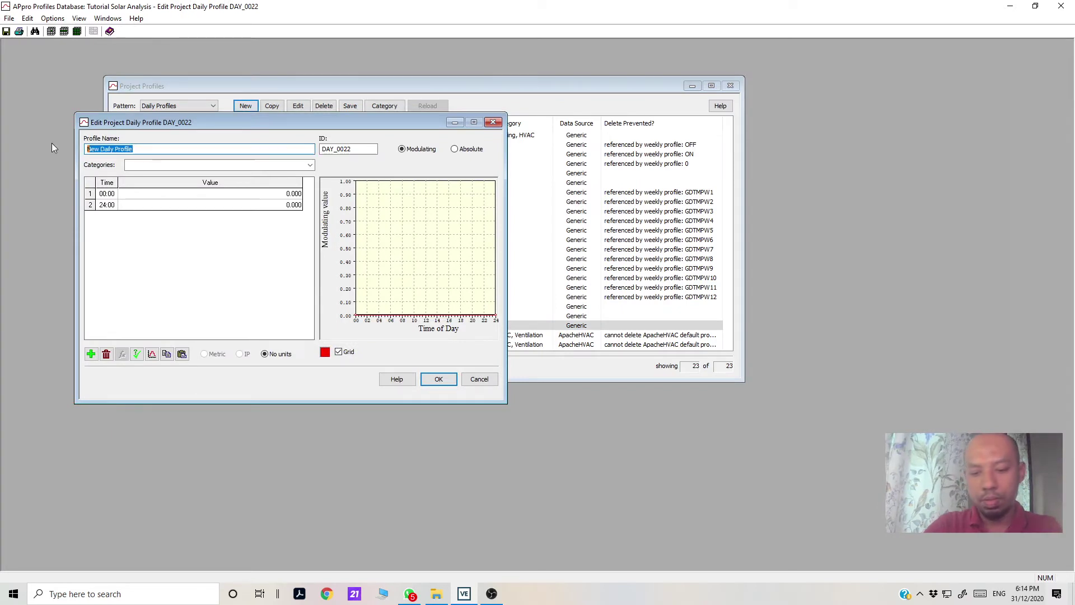
text(Window )
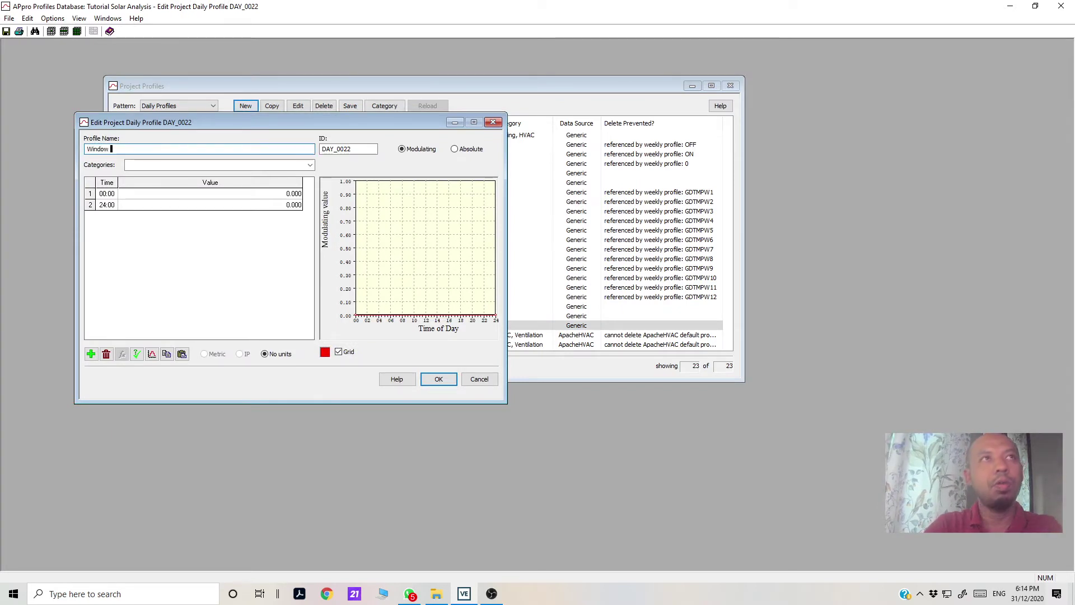
text(Openin)
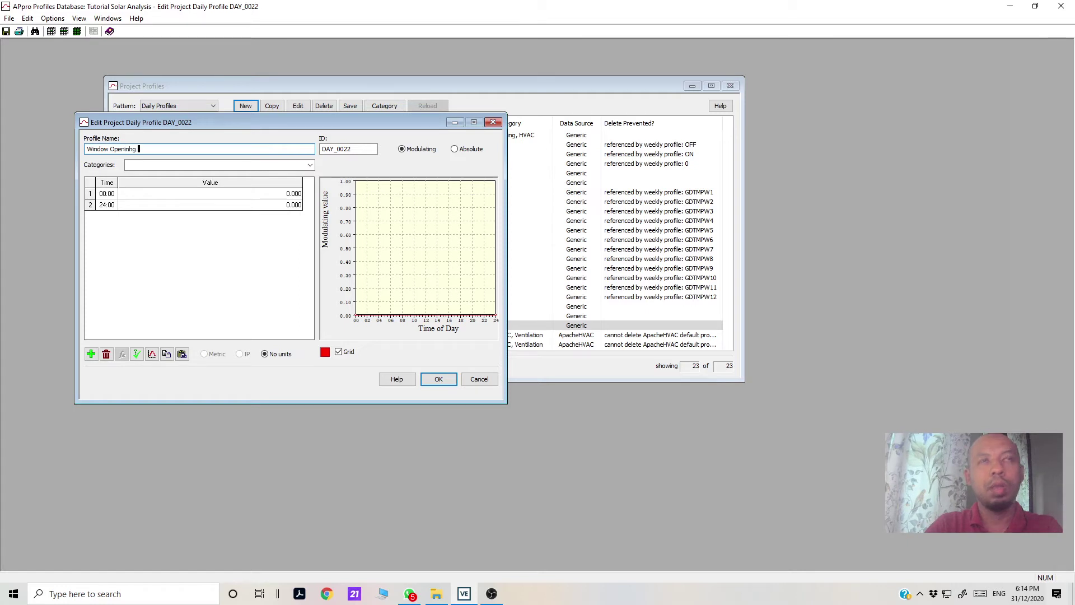
text(g )
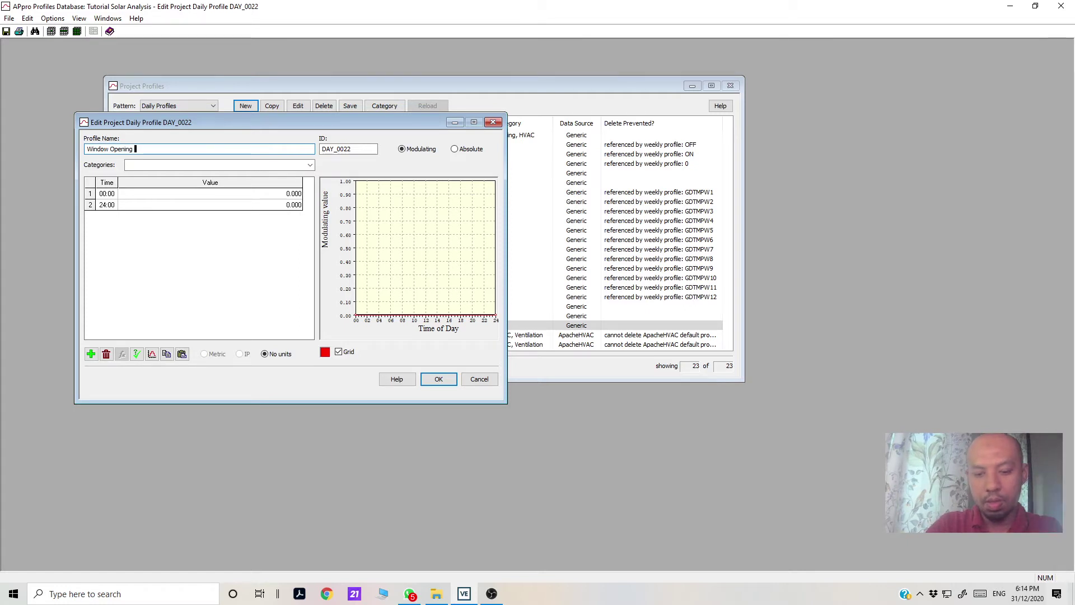
text(Behaviouo)
key(BackSpace)
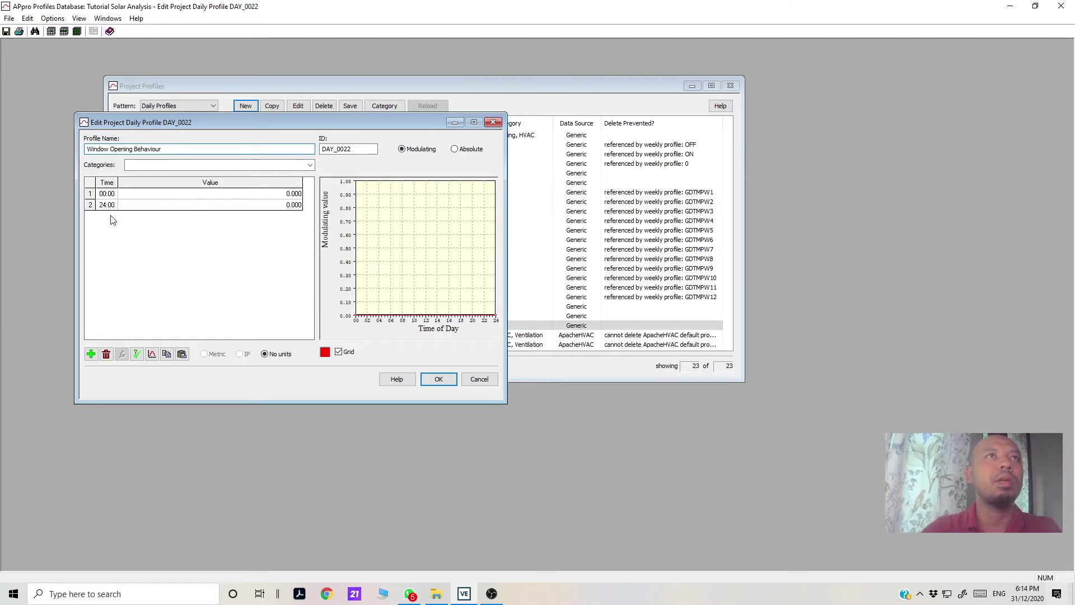
click(186, 264)
- Add a row between the 00:00 and 24:00 entries of the window profile and set its time to 08:00
click(125, 207)
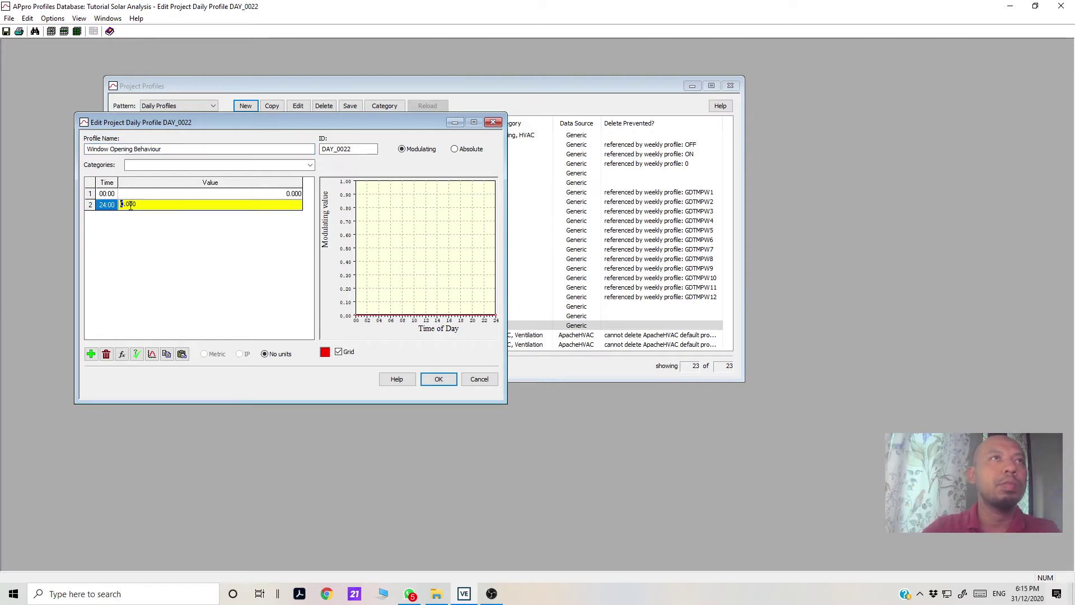
click(92, 354)
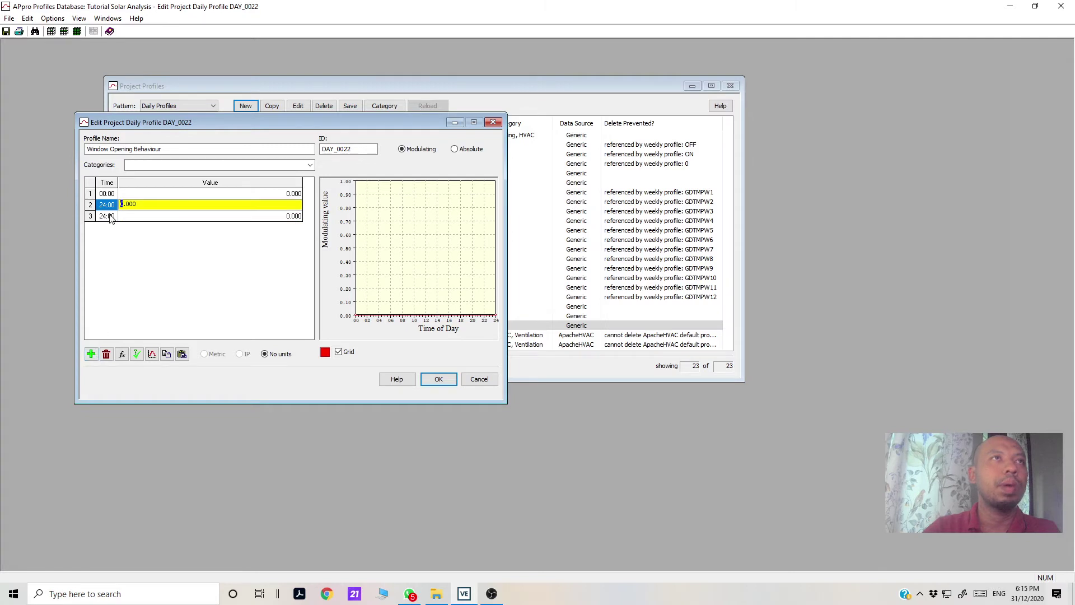
click(104, 206)
click(103, 205)
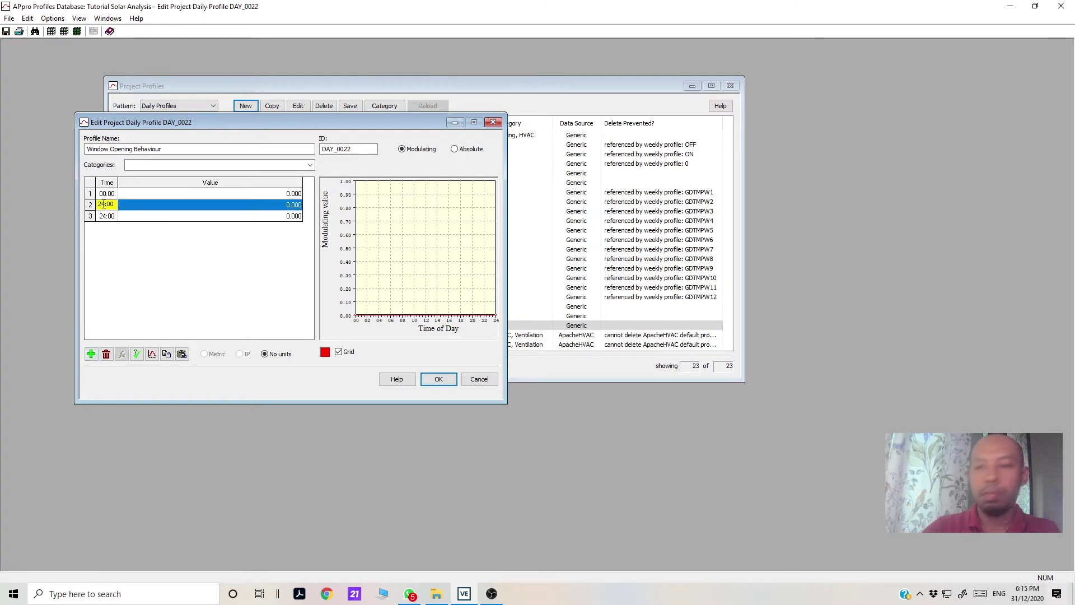
click(168, 206)
click(285, 204)
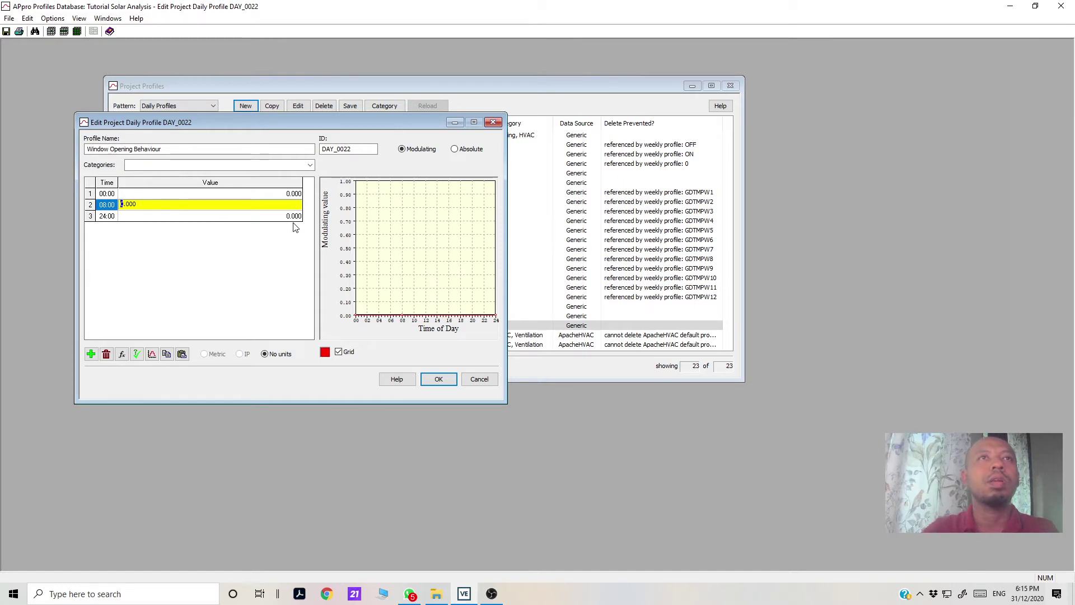
- Switch the Window Opening Behaviour profile type to Absolute, keeping the 00:00 value at 0
click(455, 150)
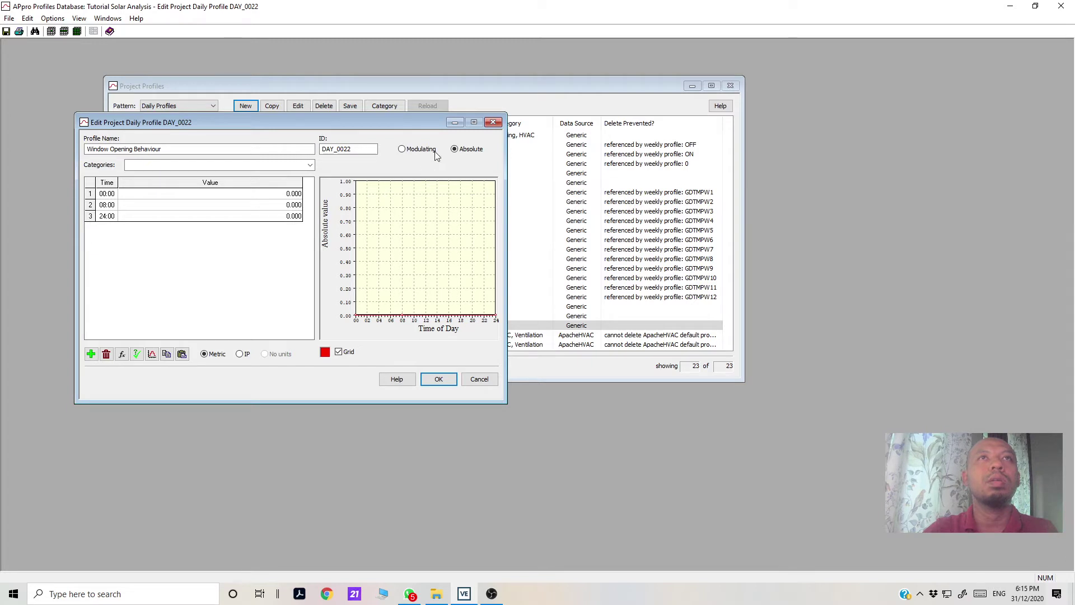
click(288, 195)
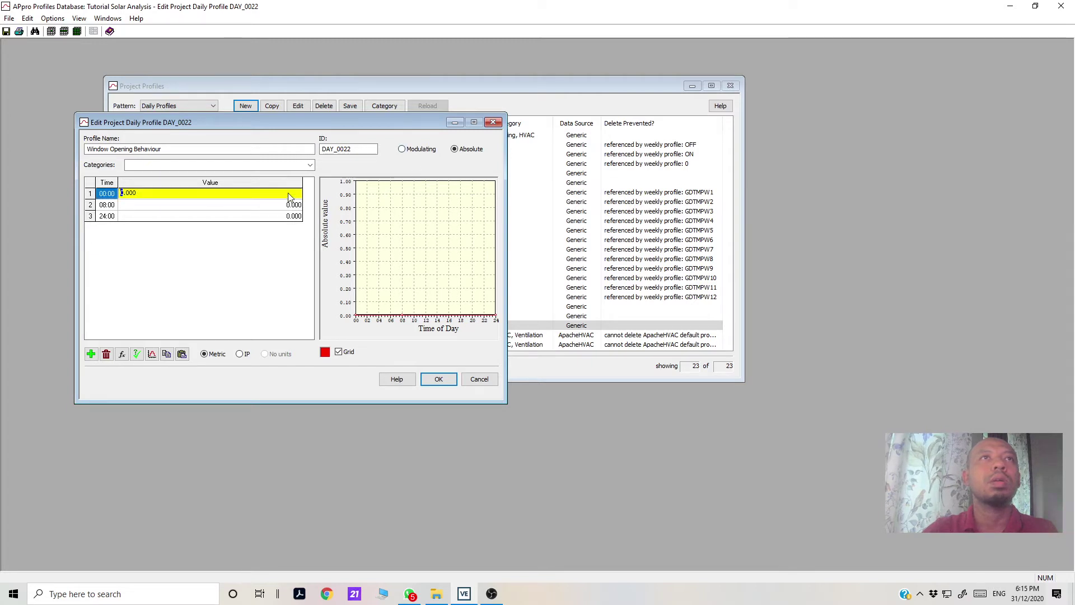
click(273, 241)
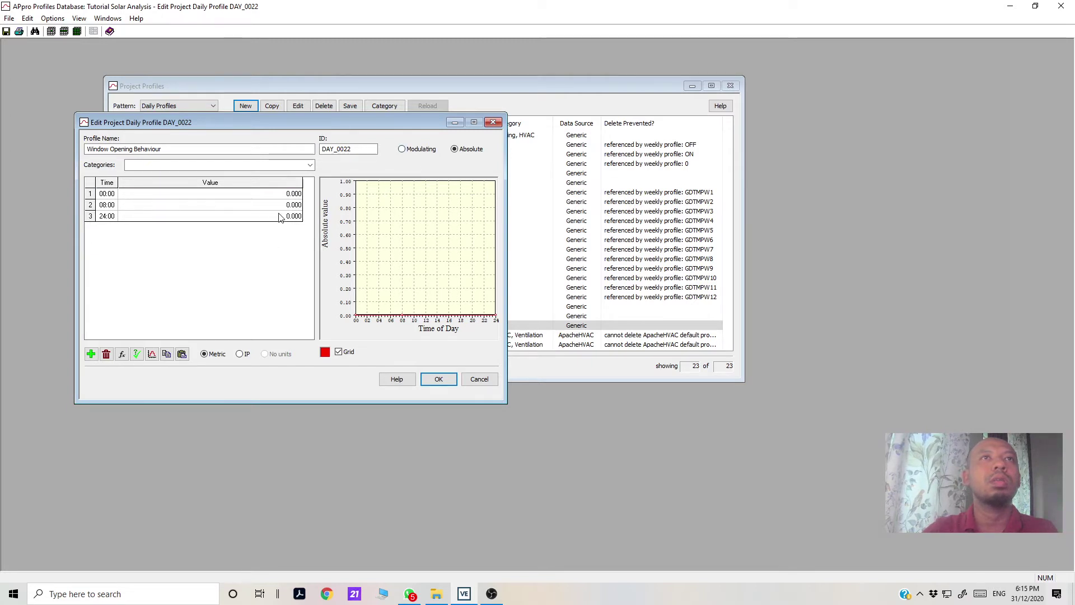
- Set the 00:00 value of the Window Opening Behaviour profile to 90
click(290, 196)
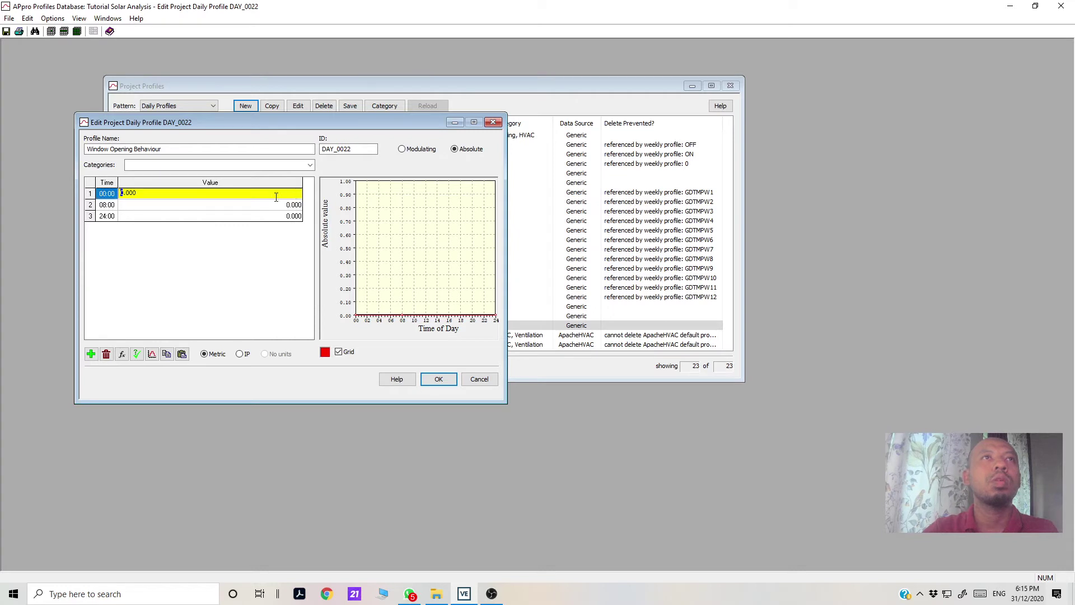
drag(155, 194, 81, 197)
text(100)
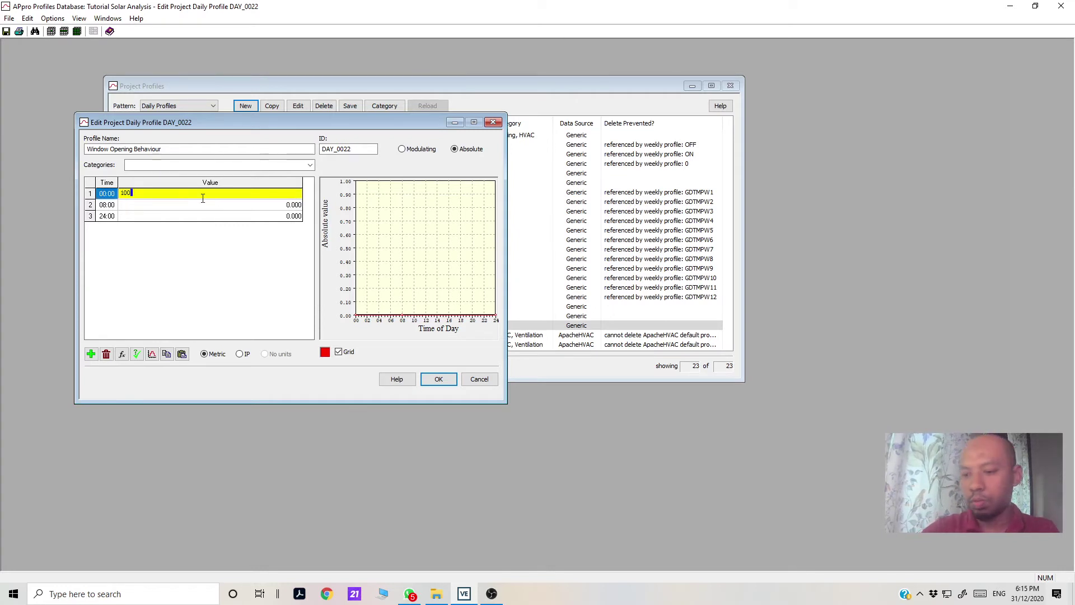
key(BackSpace)
key(BackSpace)
key(BackSpace)
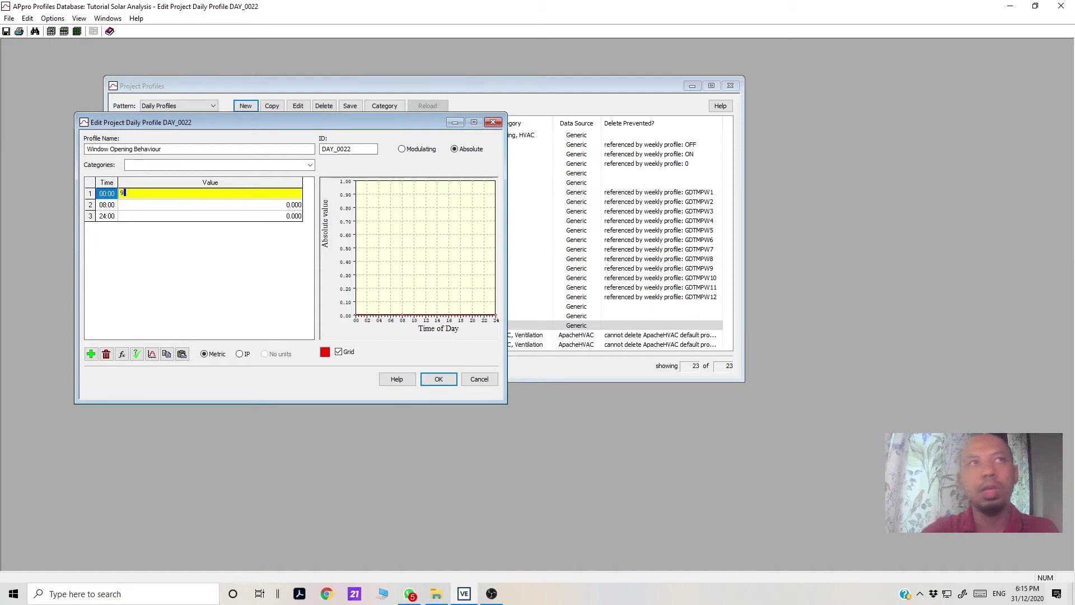
text(90)
click(297, 205)
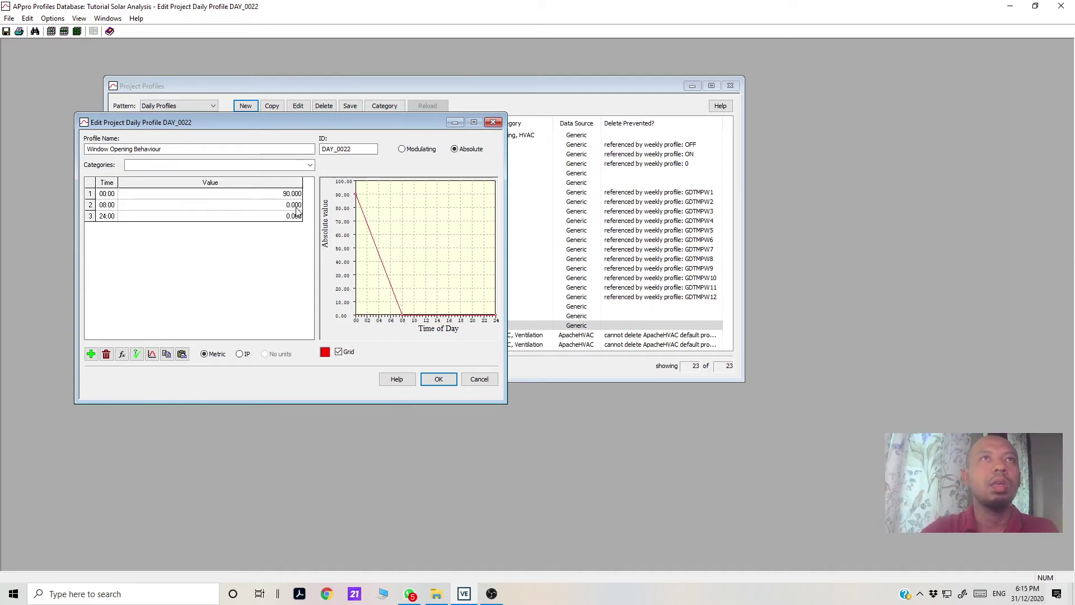
drag(297, 207, 89, 207)
click(284, 280)
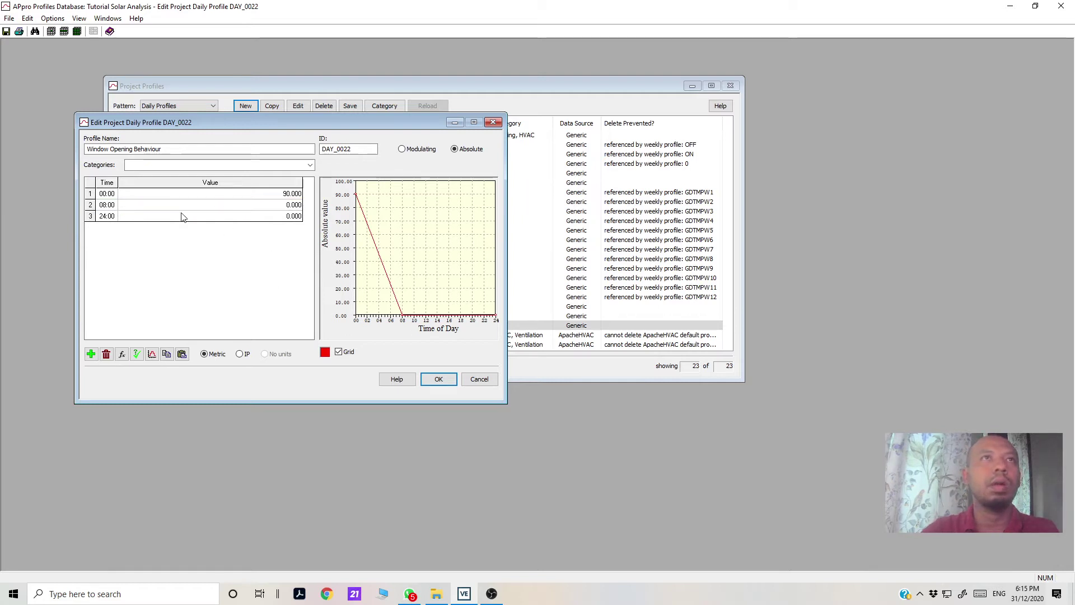
- Set the 00:00 value of the window profile back to 0
click(290, 193)
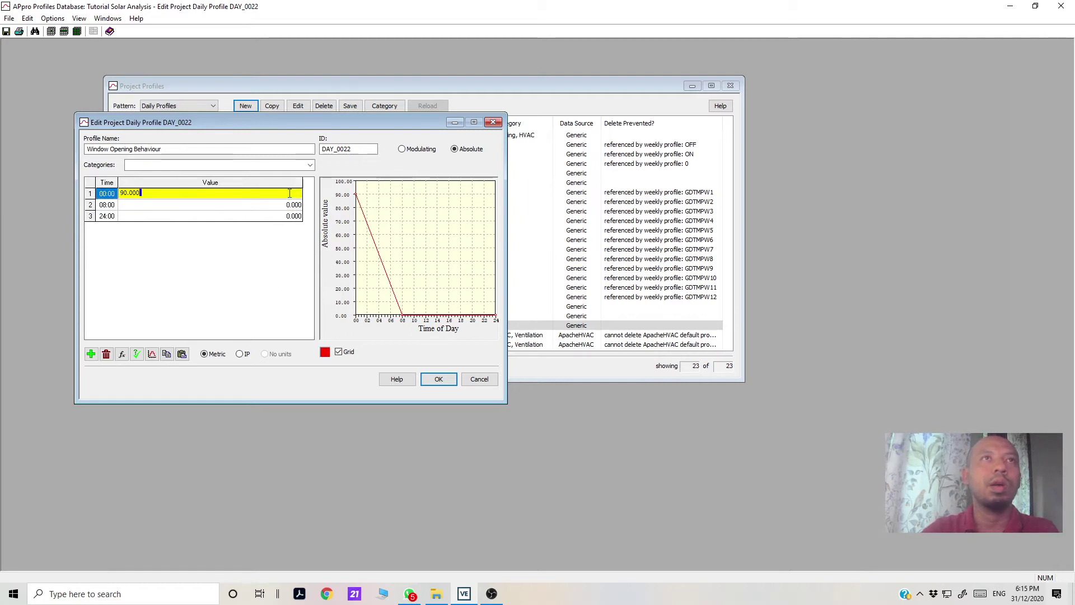
double_click(194, 198)
text(0)
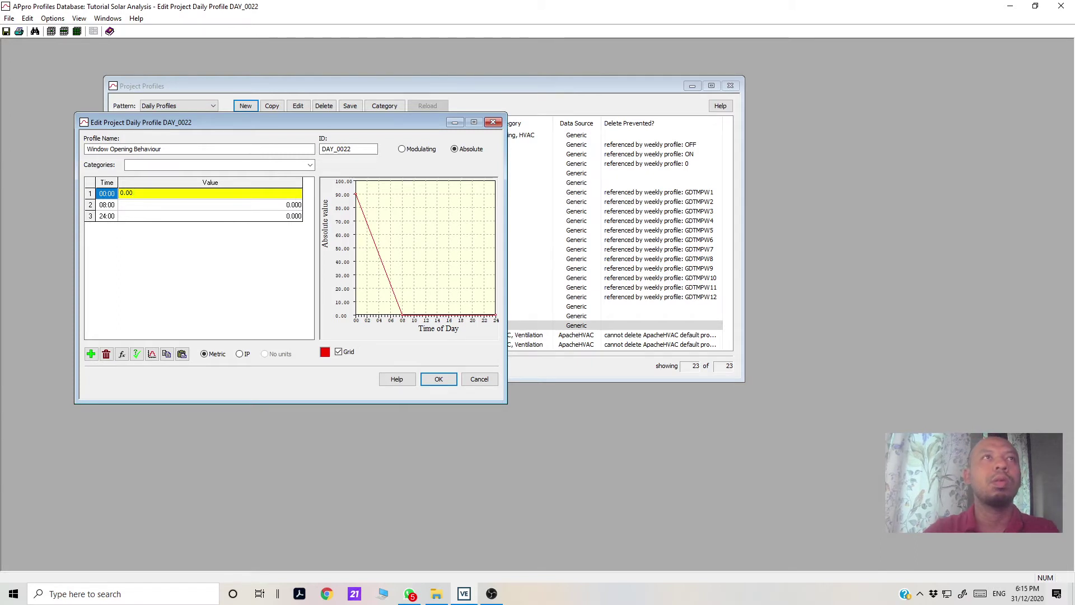
text(.00)
click(203, 256)
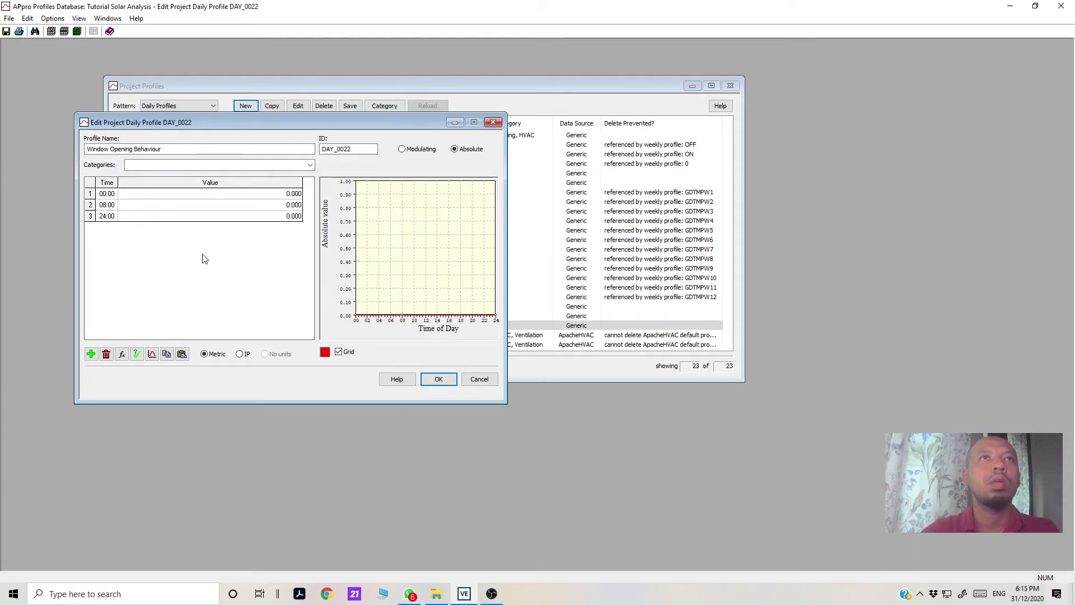
- Set the 08:00 value of the window profile to 50
click(291, 204)
drag(151, 206, 119, 204)
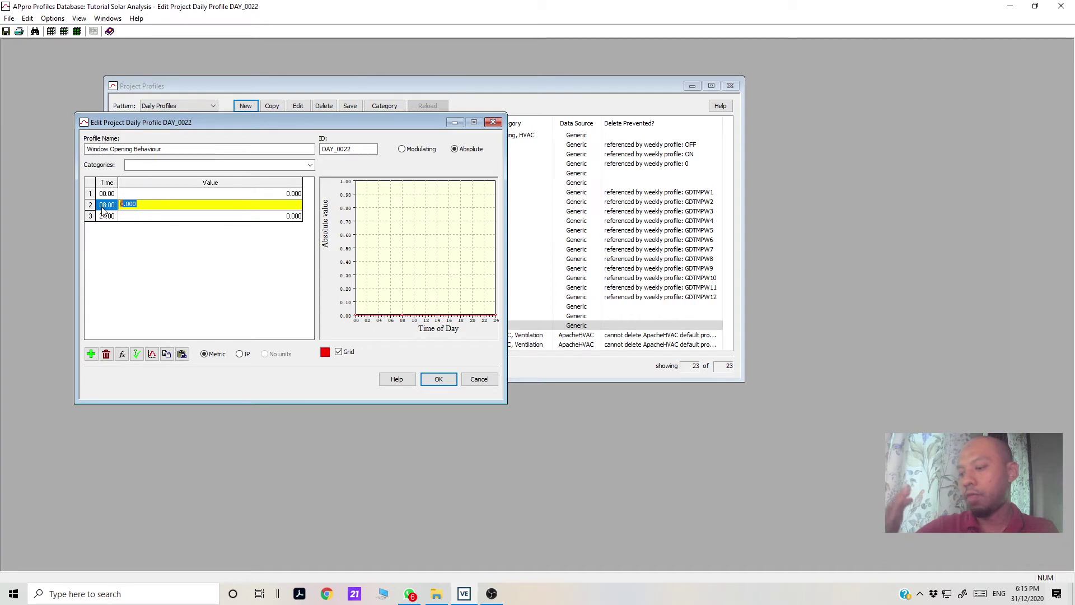
text(50)
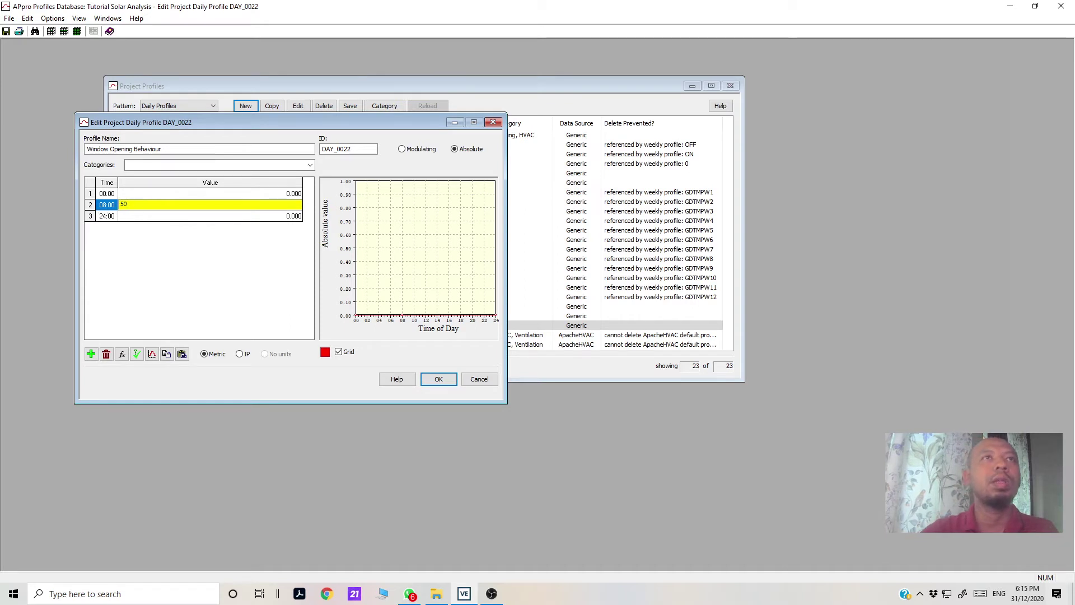
click(248, 304)
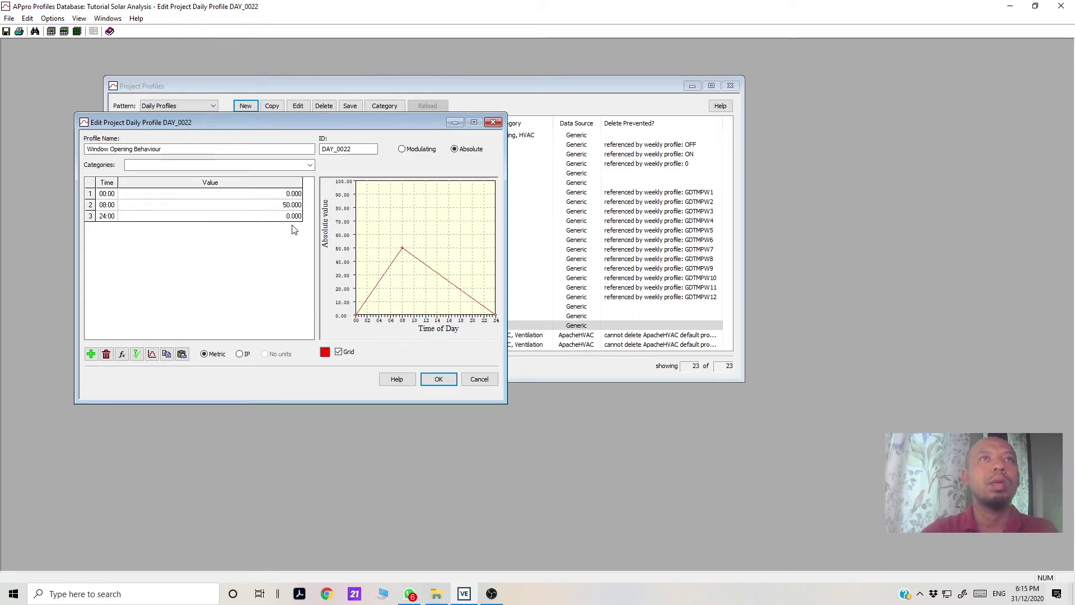
- Add a row after the 08:00 entry, with its time set to 10:00 and its value to 100
click(164, 207)
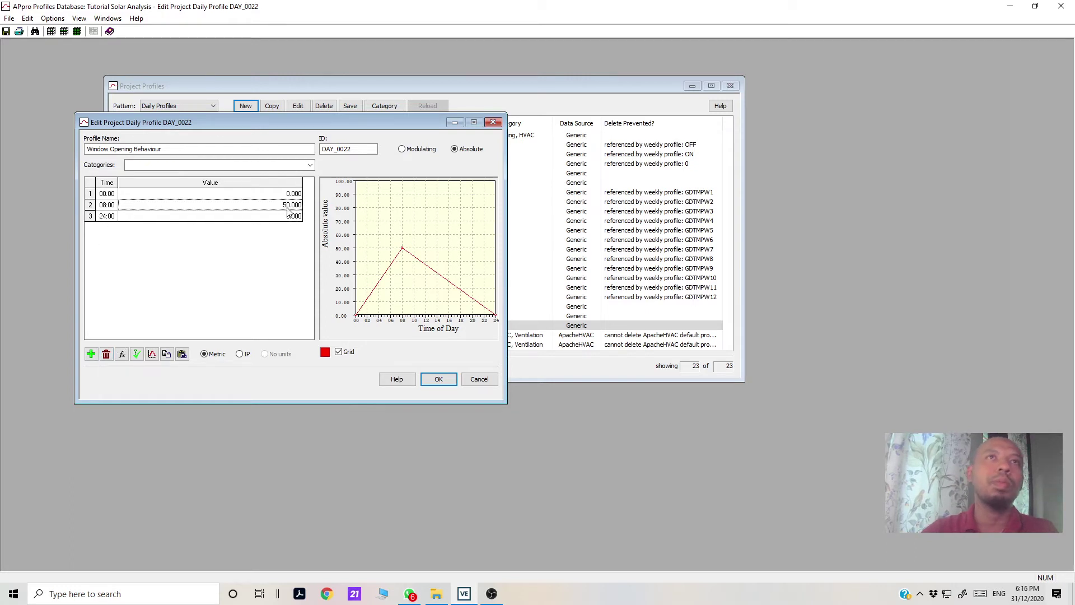
click(117, 204)
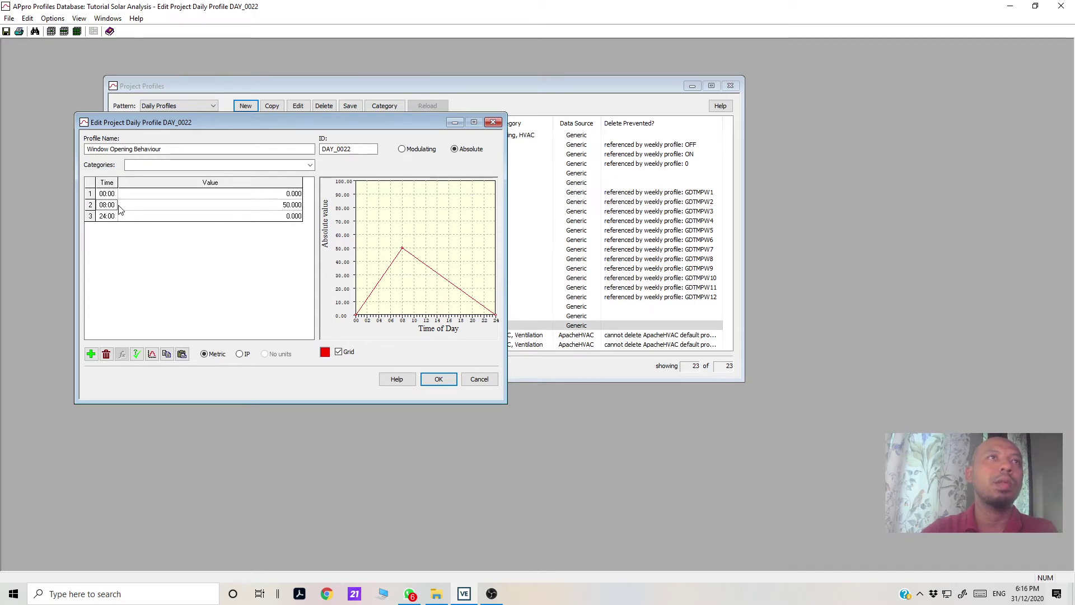
click(91, 354)
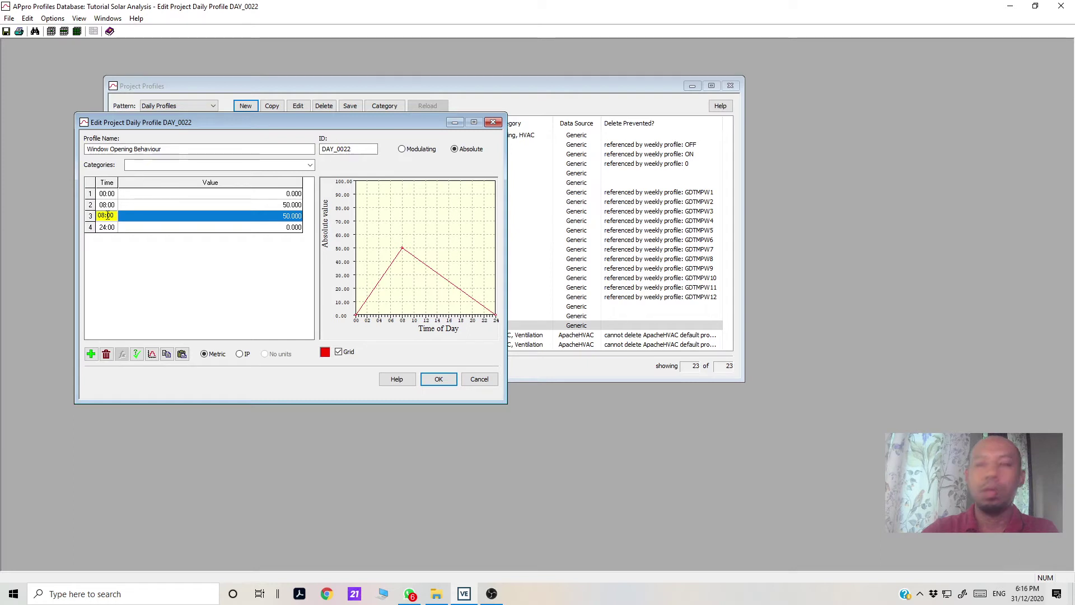
key(Delete)
key(Delete)
text(10)
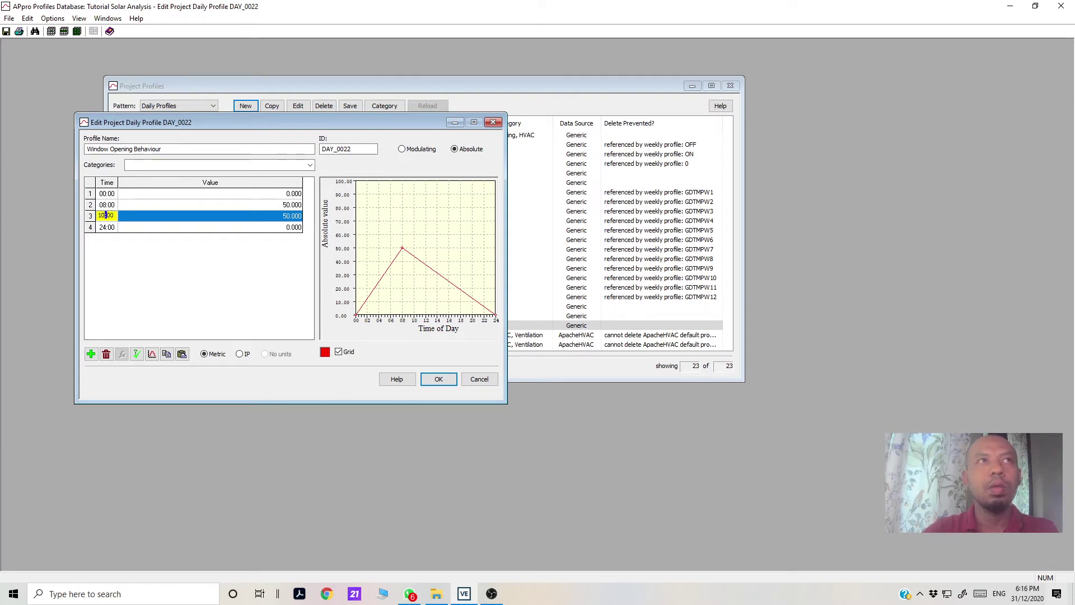
click(289, 218)
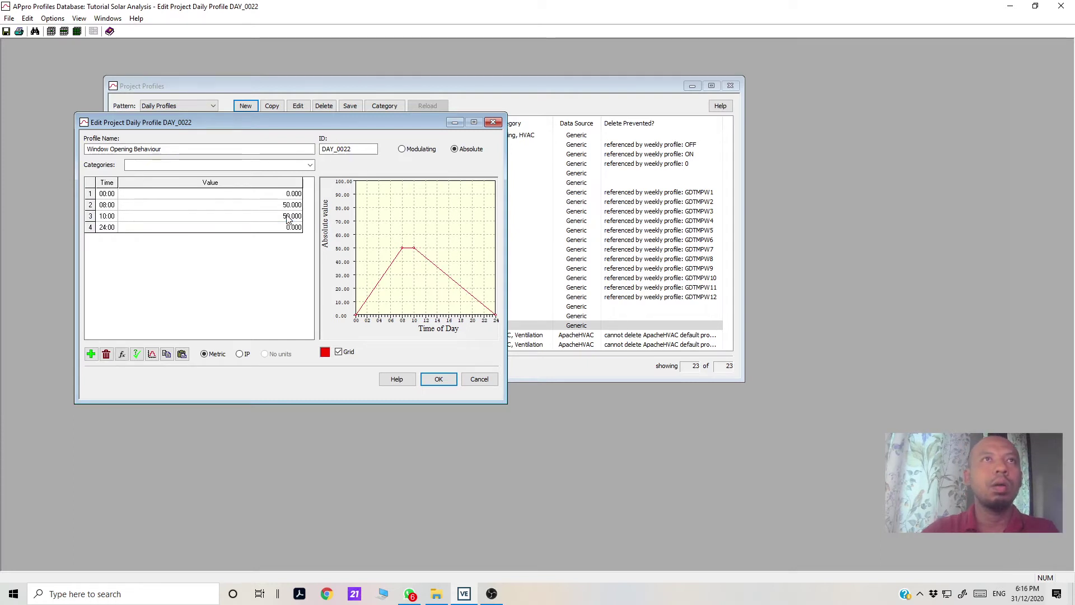
click(289, 218)
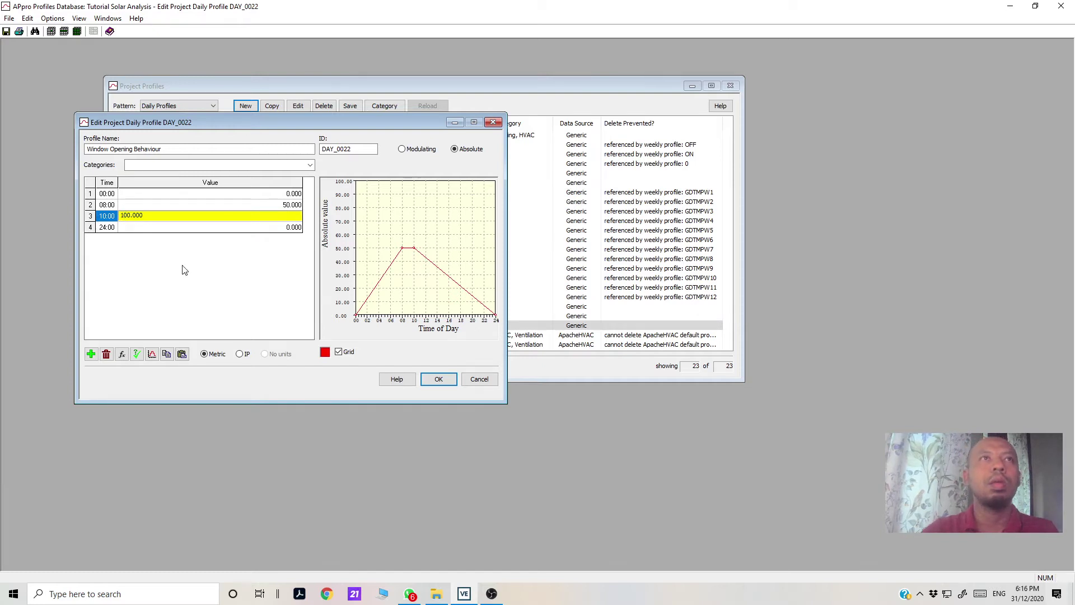
key(Return)
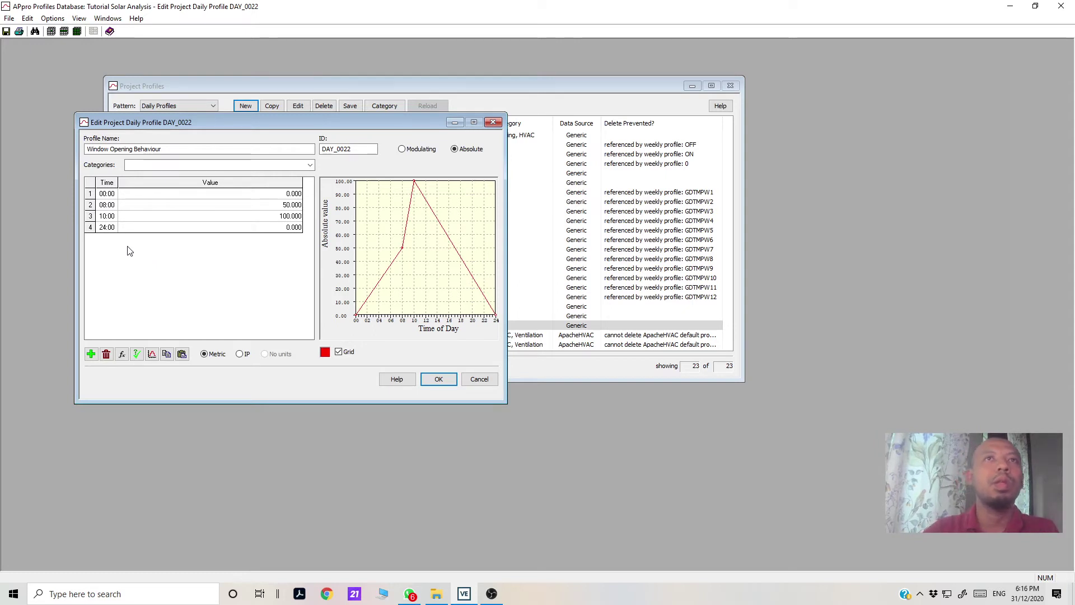
- Add a row after the 10:00 entry, with its time set to 13:00 and its value to 10
click(129, 217)
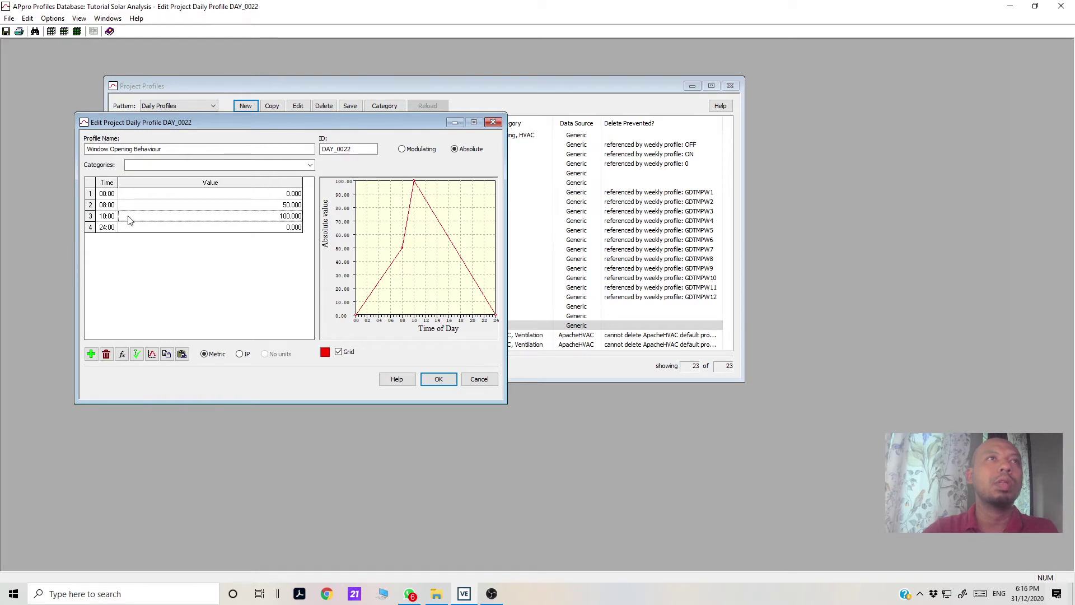
click(90, 353)
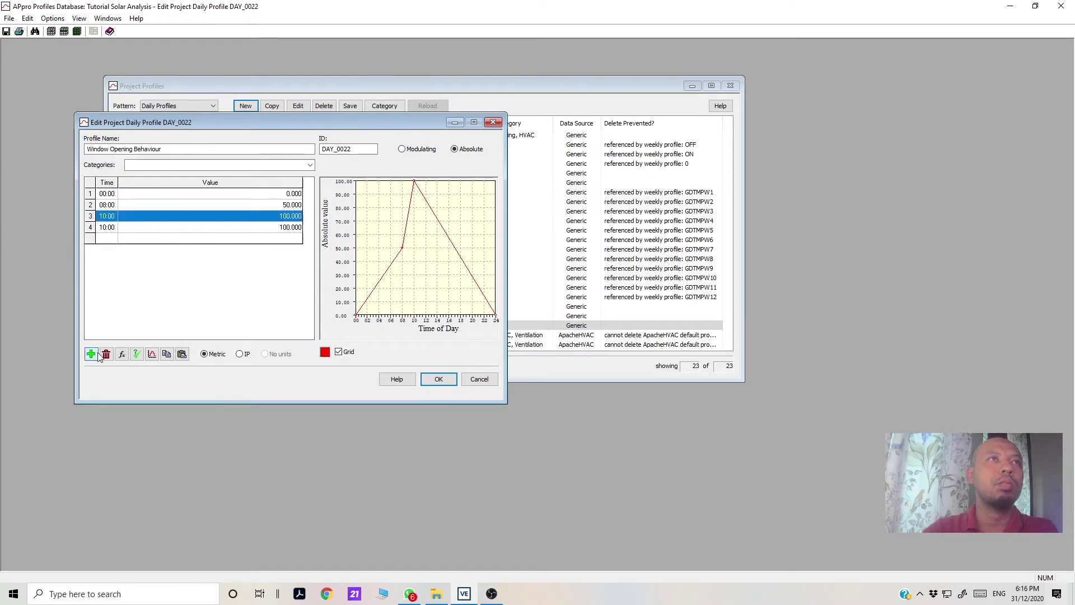
double_click(110, 228)
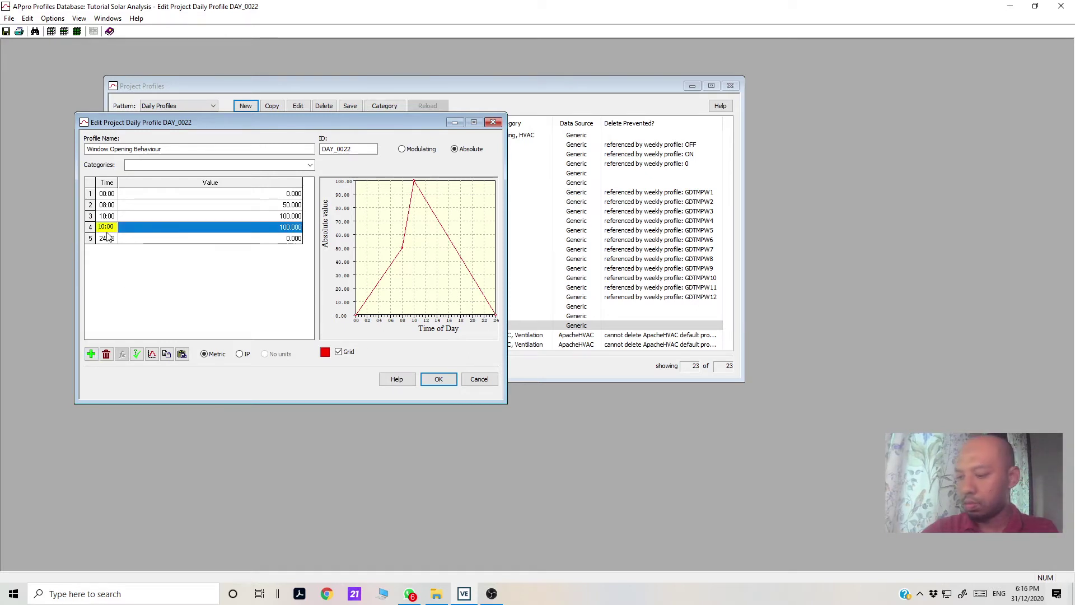
text(13)
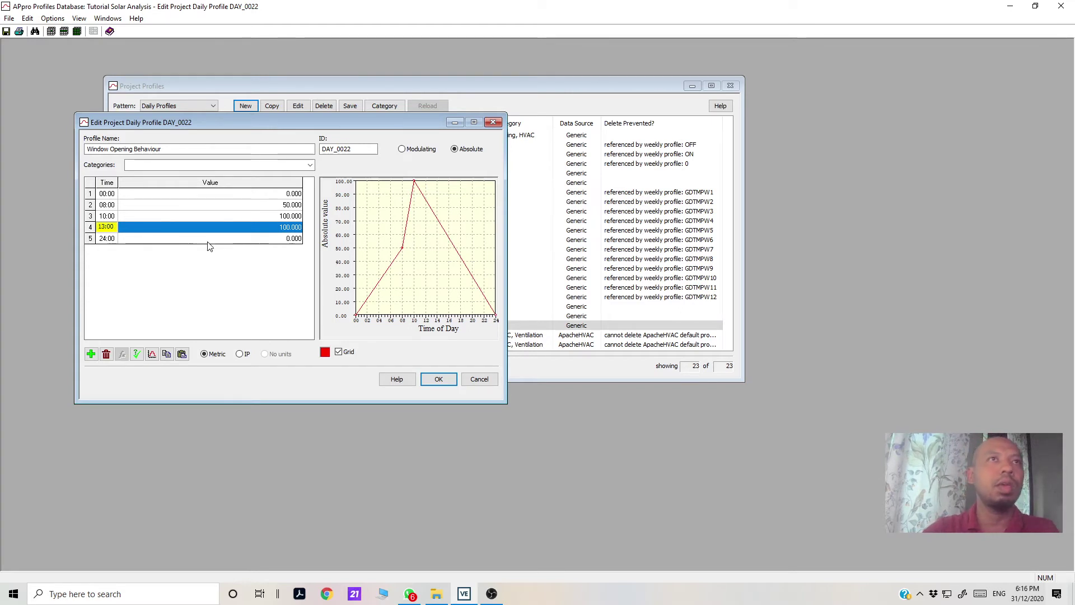
click(287, 230)
double_click(288, 229)
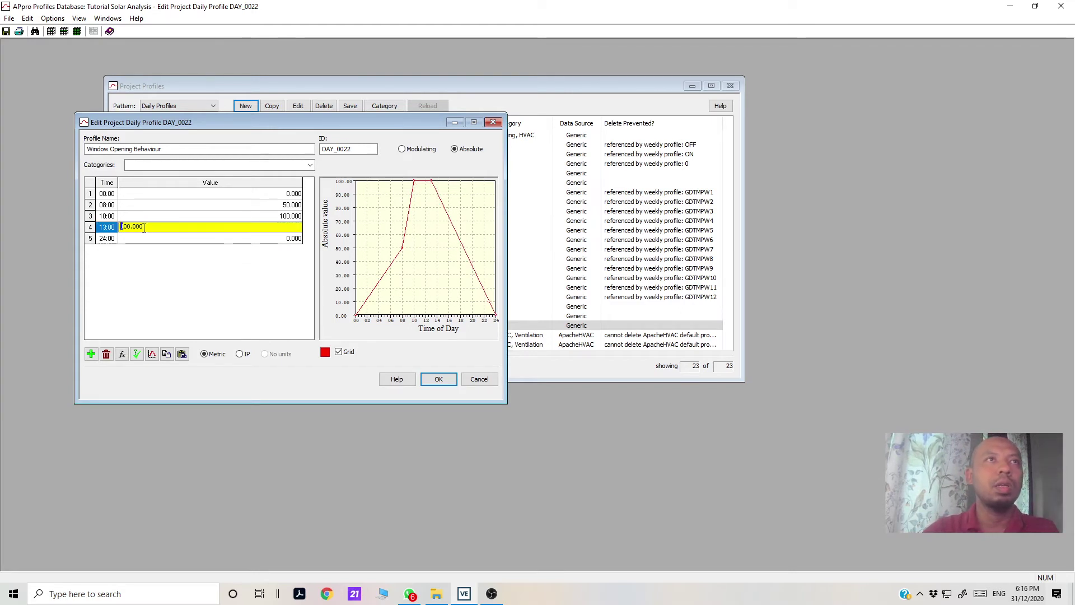
drag(130, 227, 104, 230)
text(10)
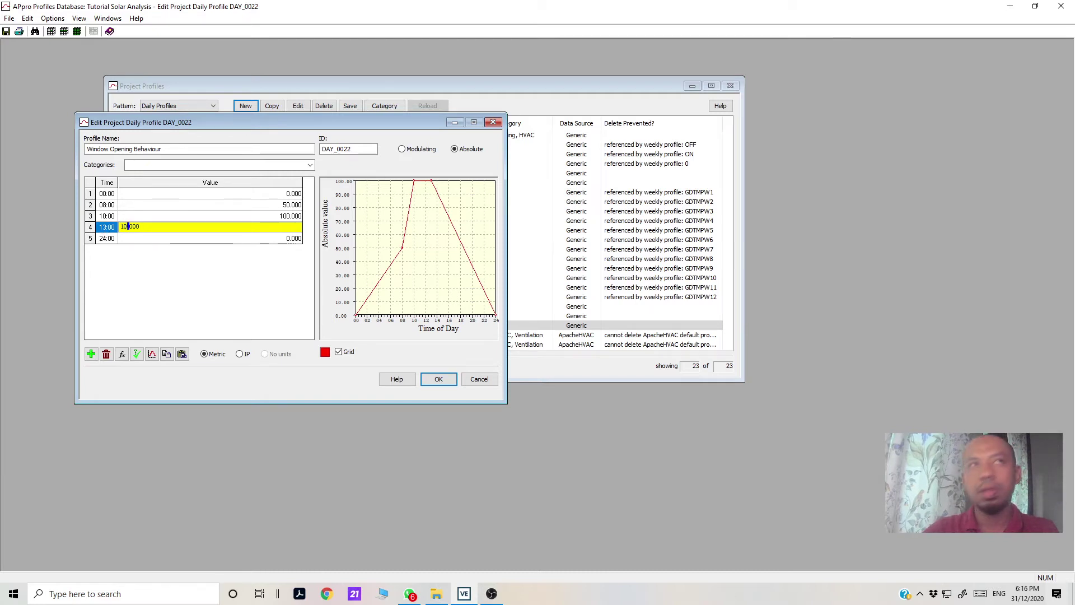
click(187, 311)
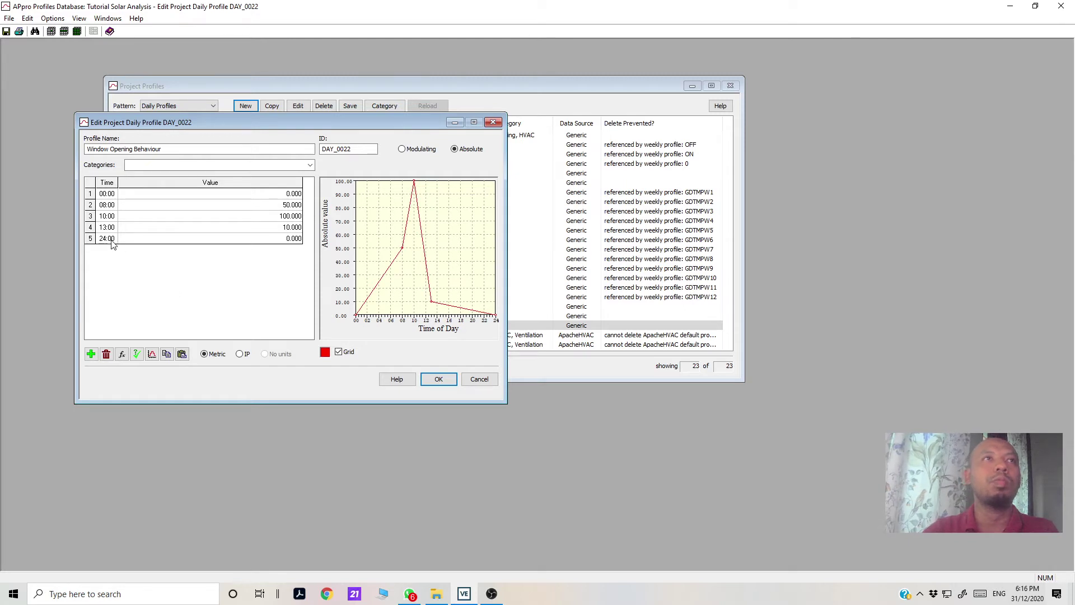
- Add a row after the 13:00 entry and set its time to 16:00, keeping the value of 10
click(139, 227)
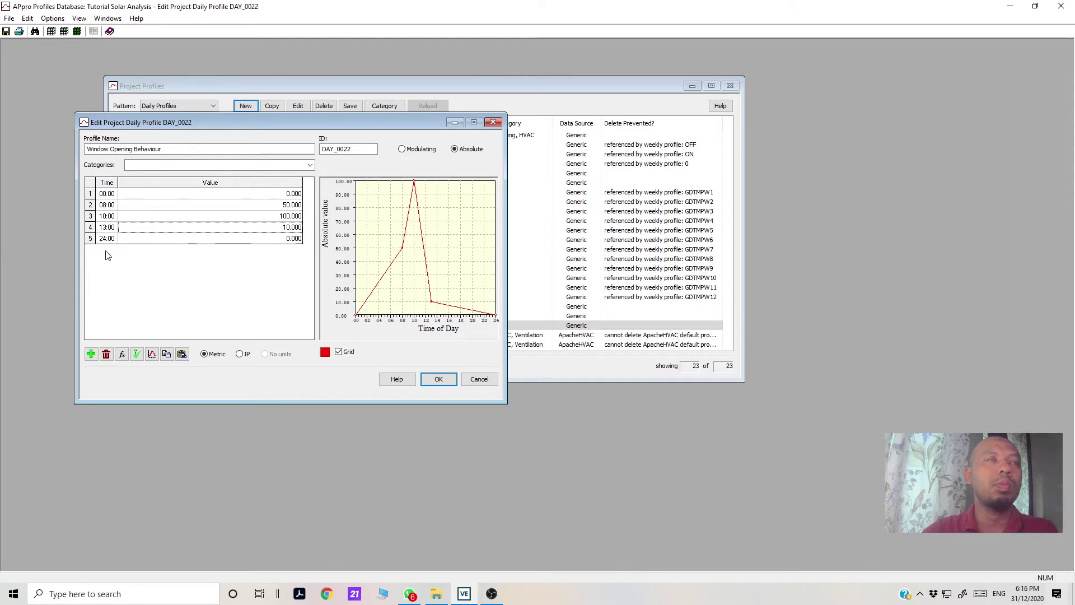
click(91, 354)
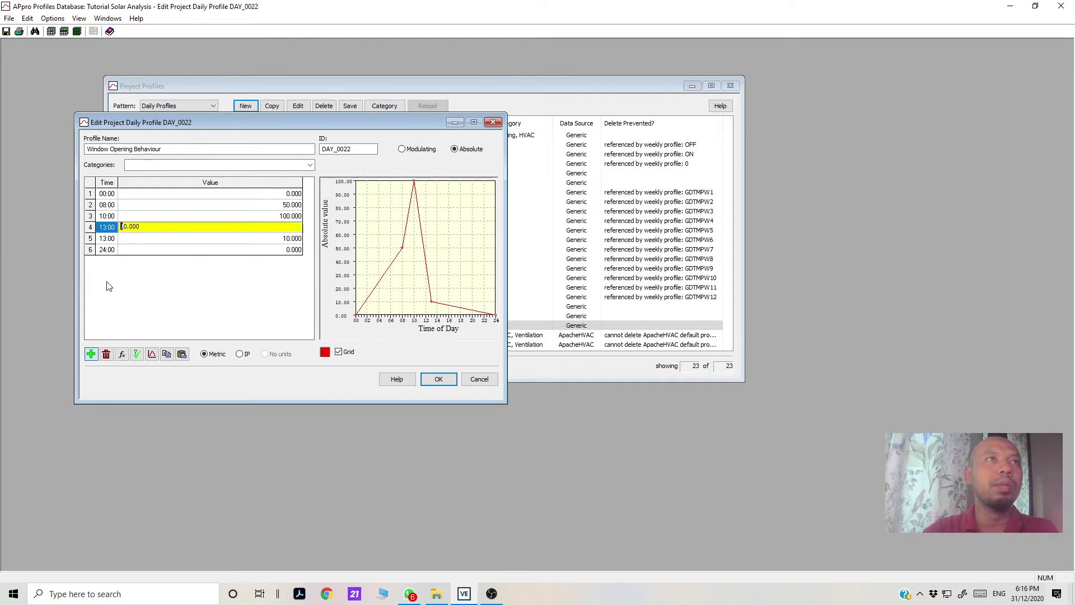
click(104, 240)
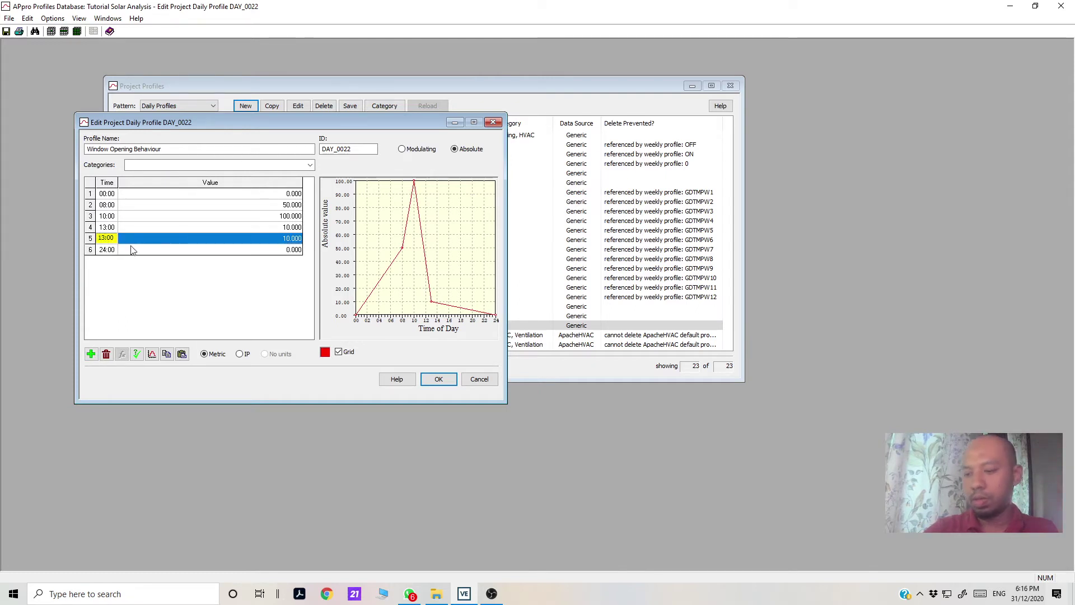
key(BackSpace)
key(BackSpace)
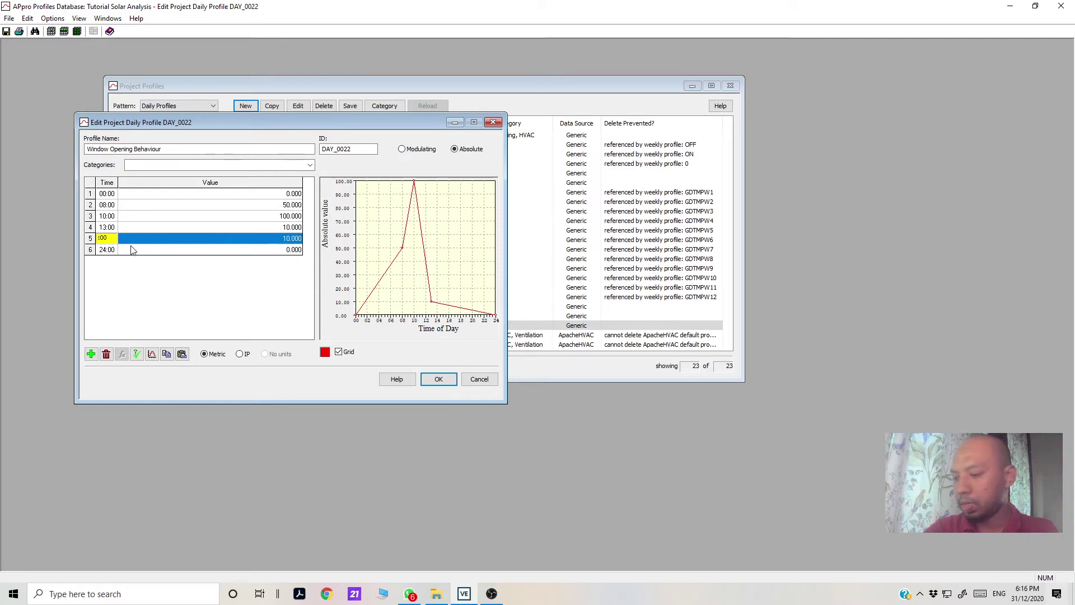
text(16)
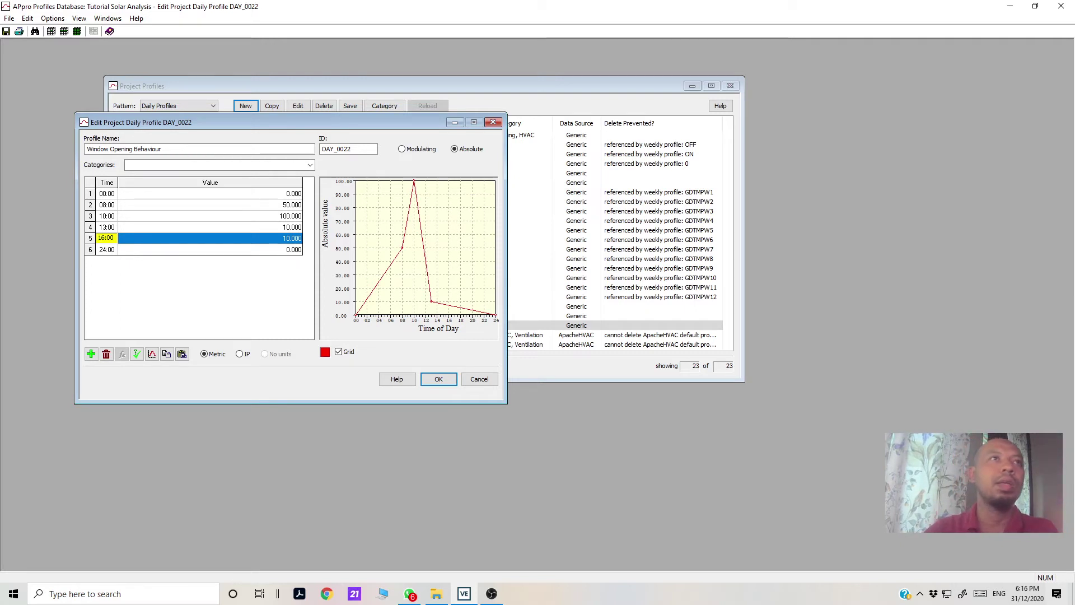
click(245, 246)
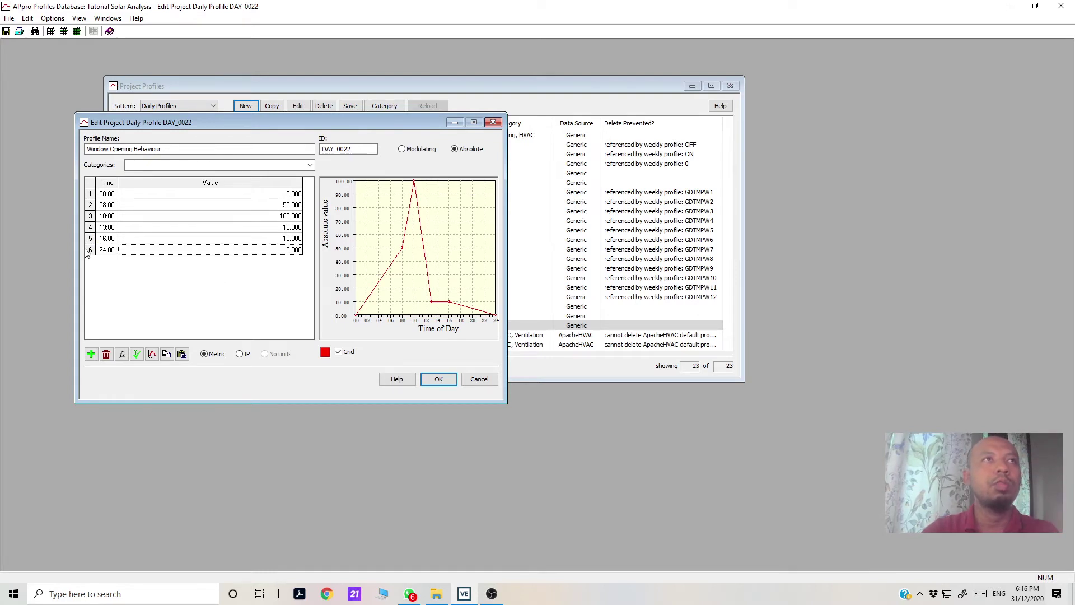
- Add a row after the 16:00 entry of the window profile and set its time to 18:00
click(137, 240)
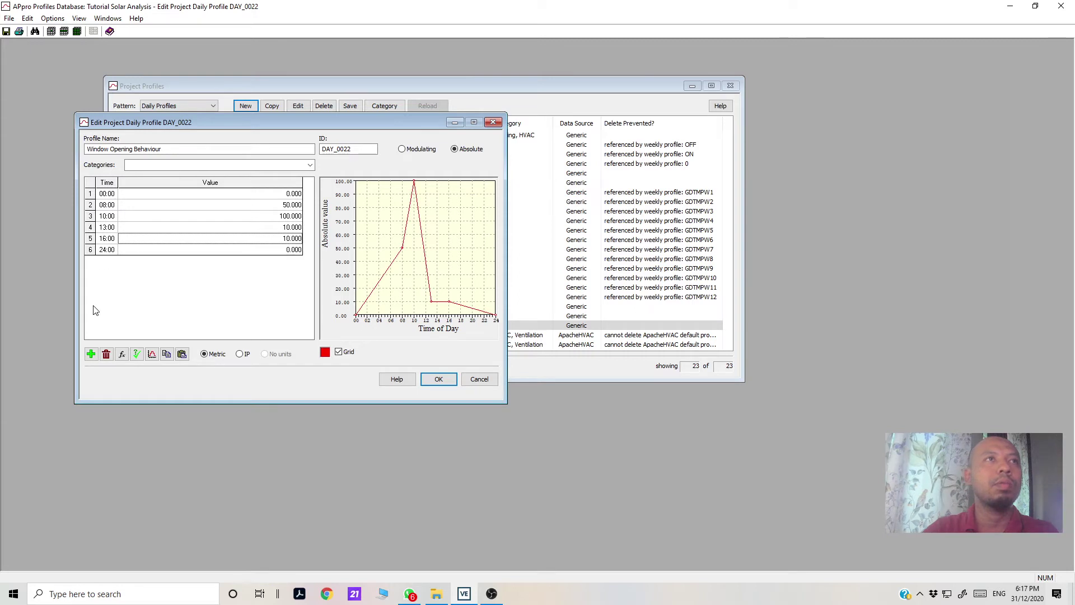
click(92, 353)
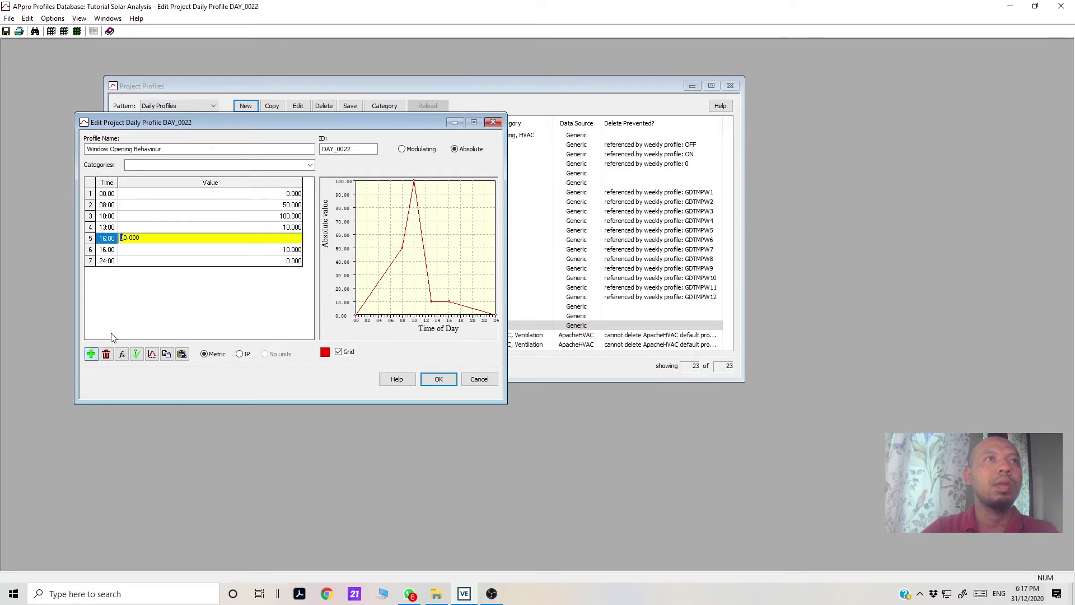
click(107, 249)
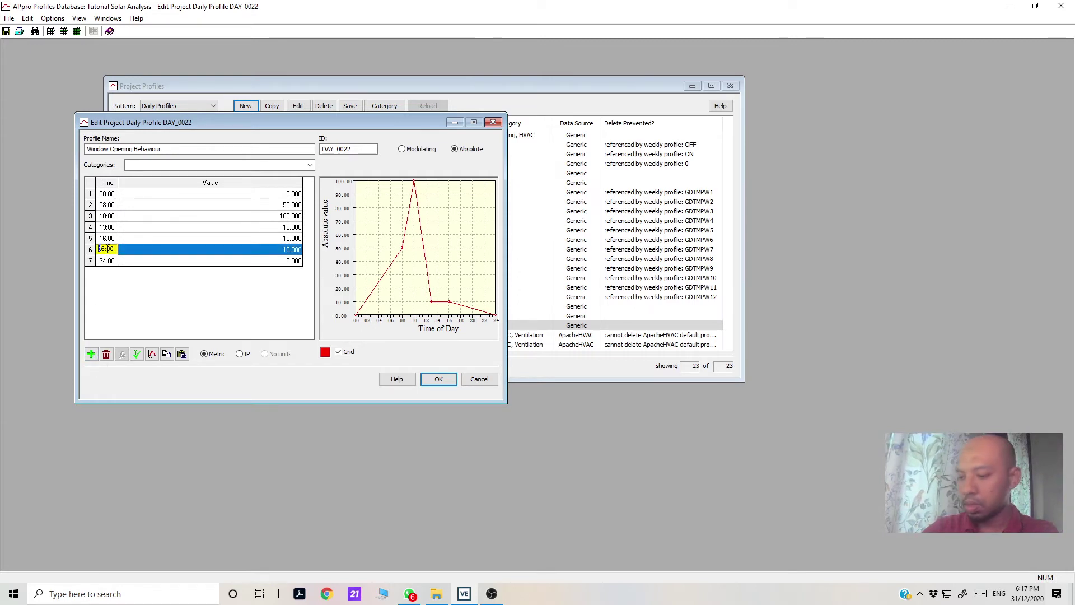
text(14)
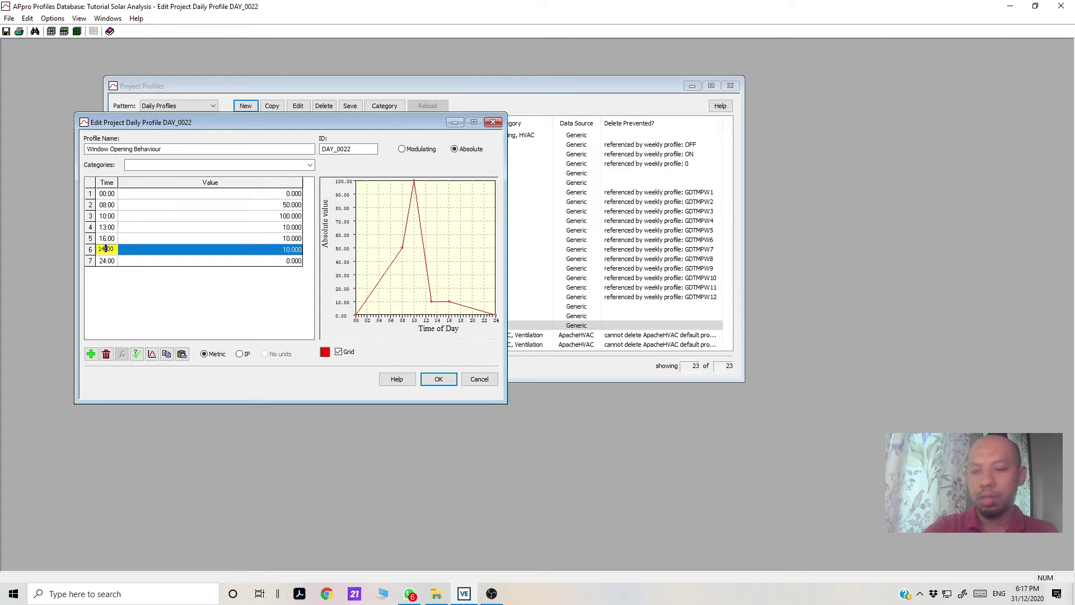
click(280, 270)
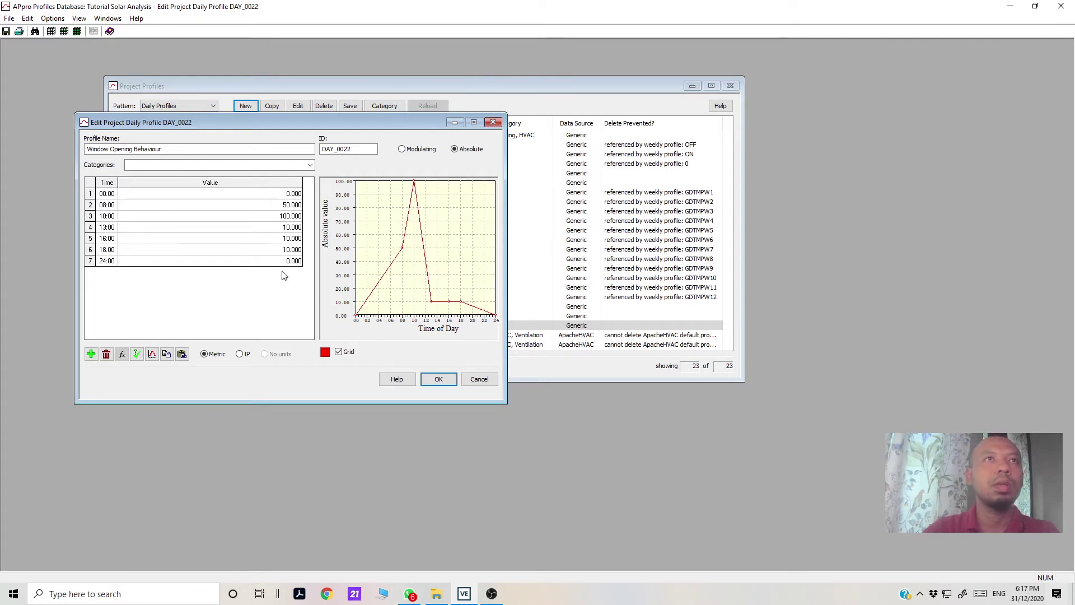
- Set the 18:00 value of the window profile to 0
click(292, 250)
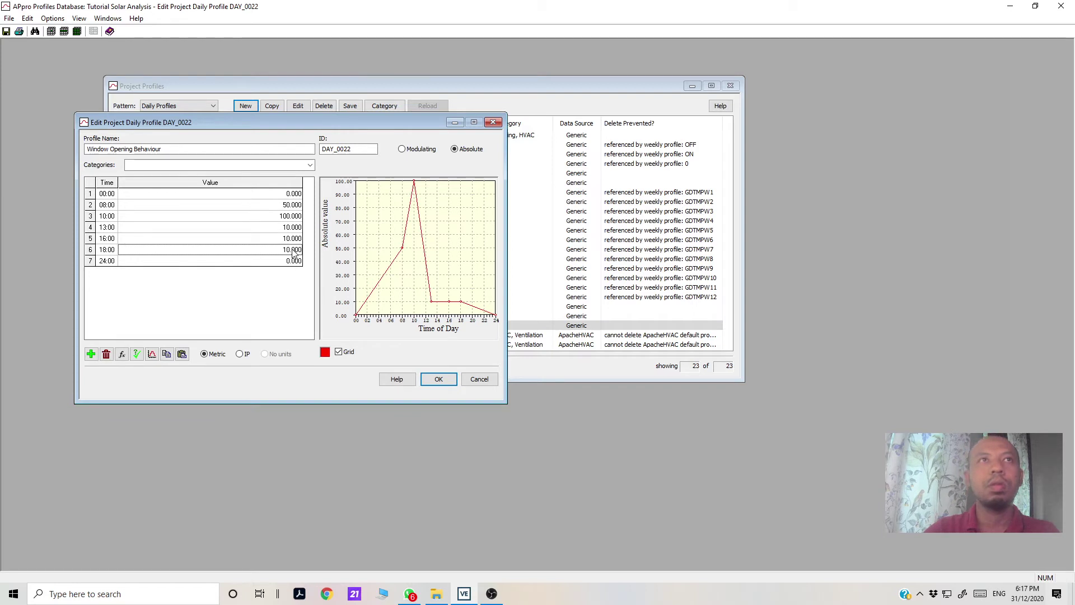
click(293, 251)
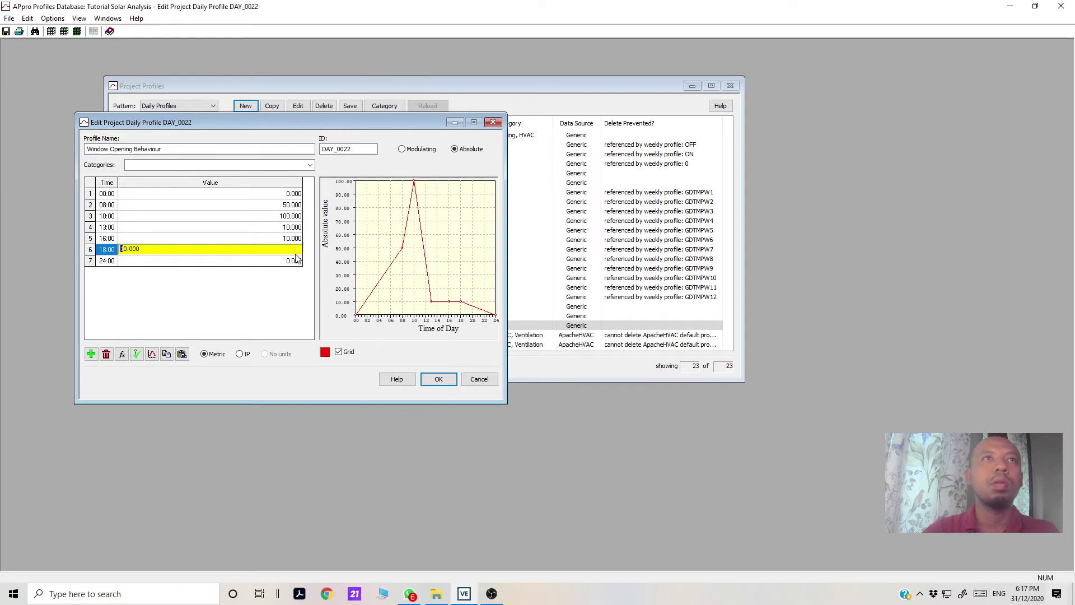
click(250, 302)
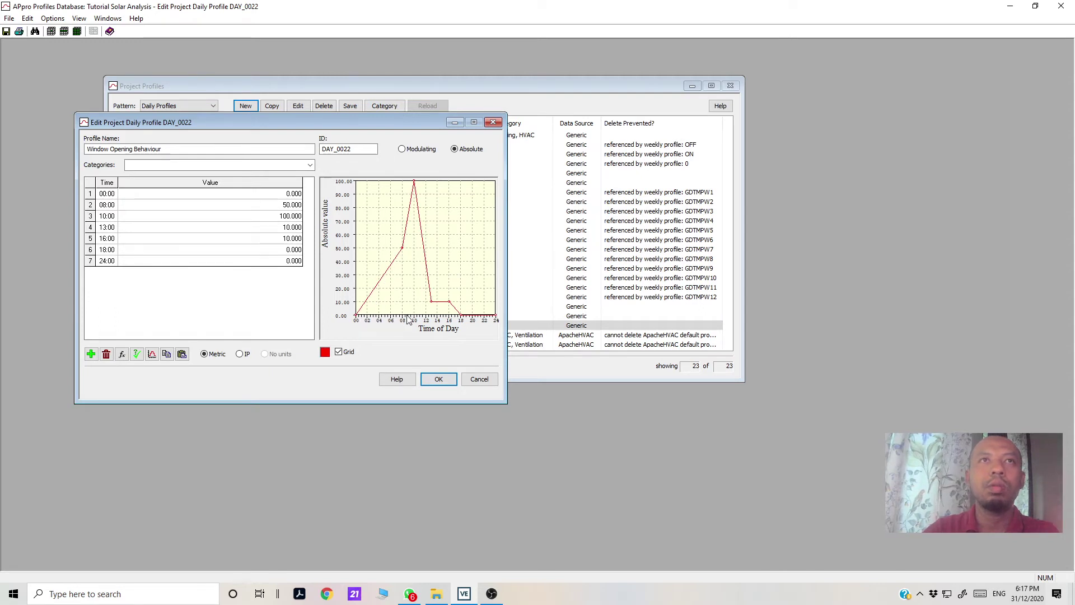
- Insert an extra 08:00 row with value 0 ahead of the existing 08:00 entry, and accept the window profile
click(154, 208)
click(91, 353)
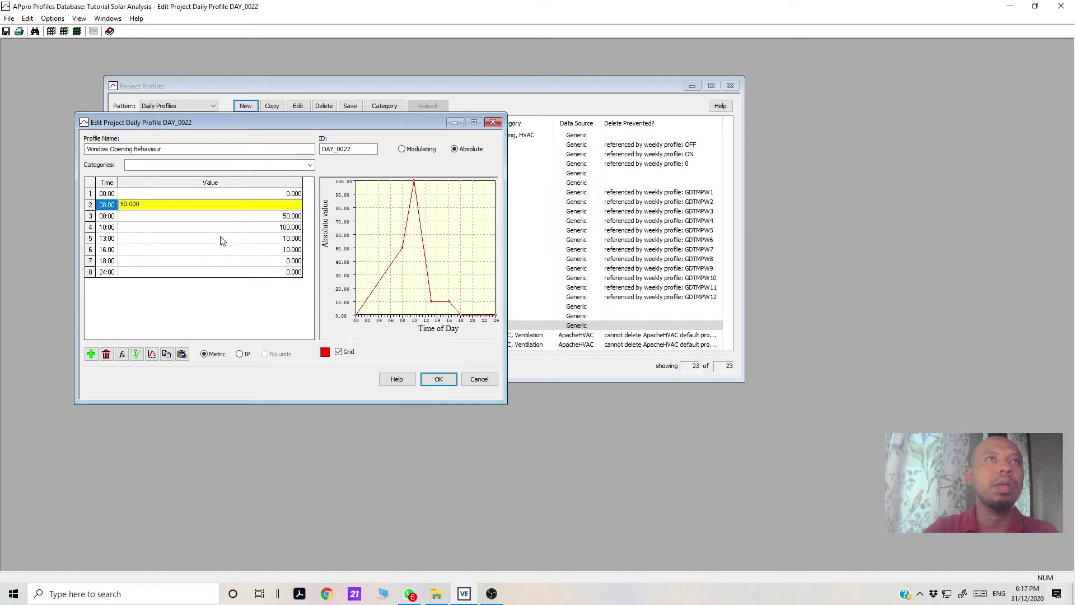
key(BackSpace)
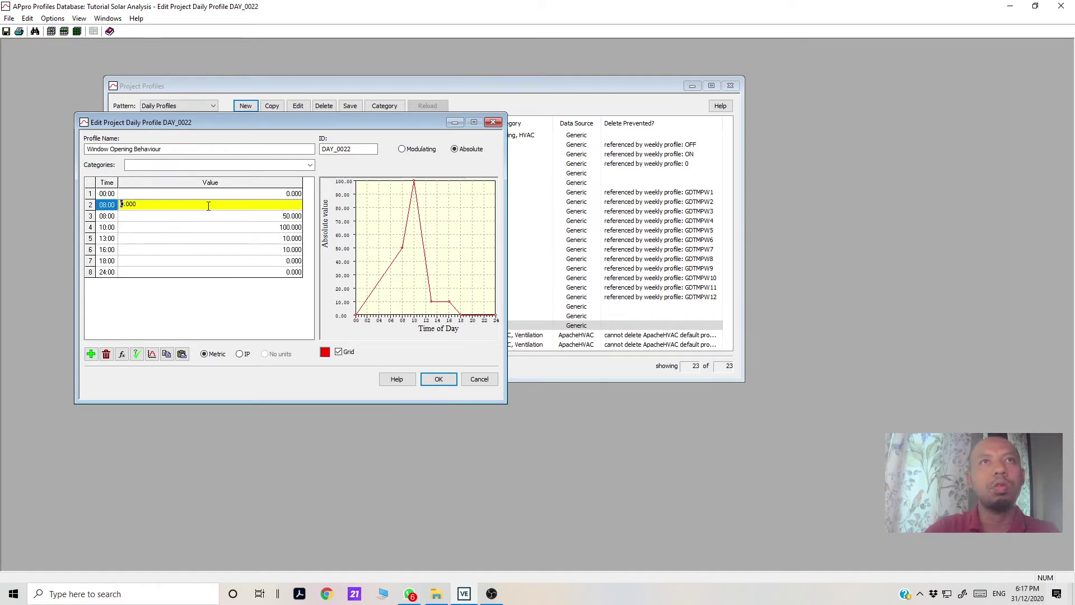
click(172, 313)
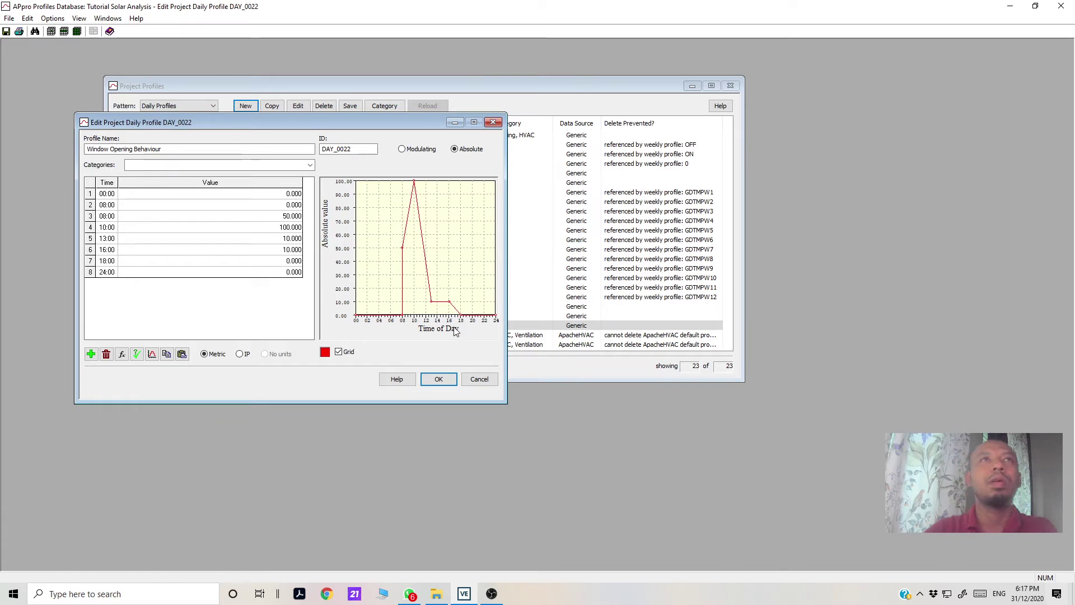
click(438, 379)
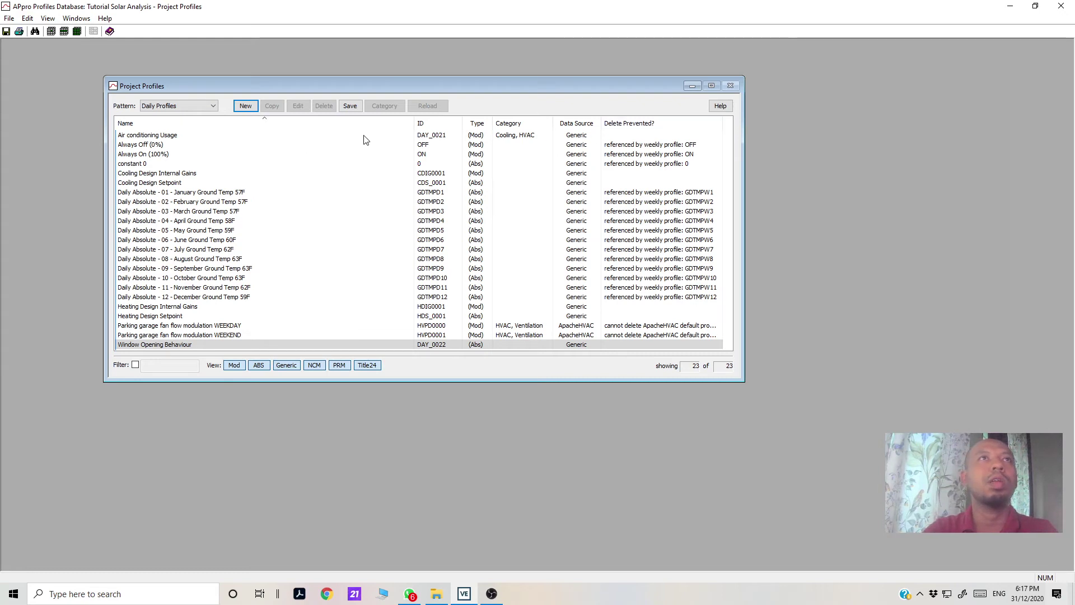
click(214, 105)
click(180, 125)
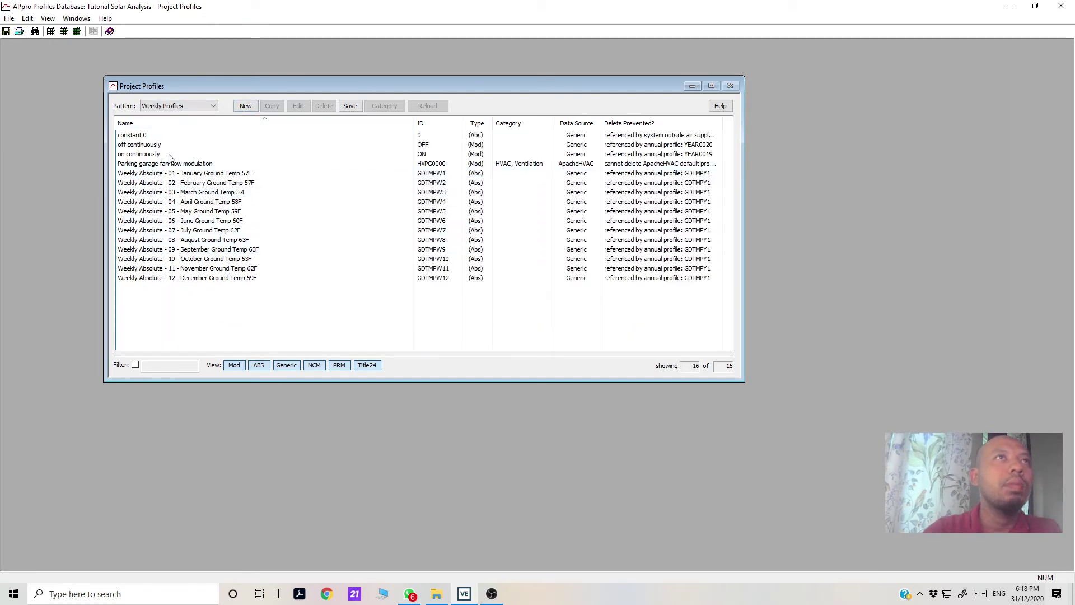
click(173, 105)
click(164, 118)
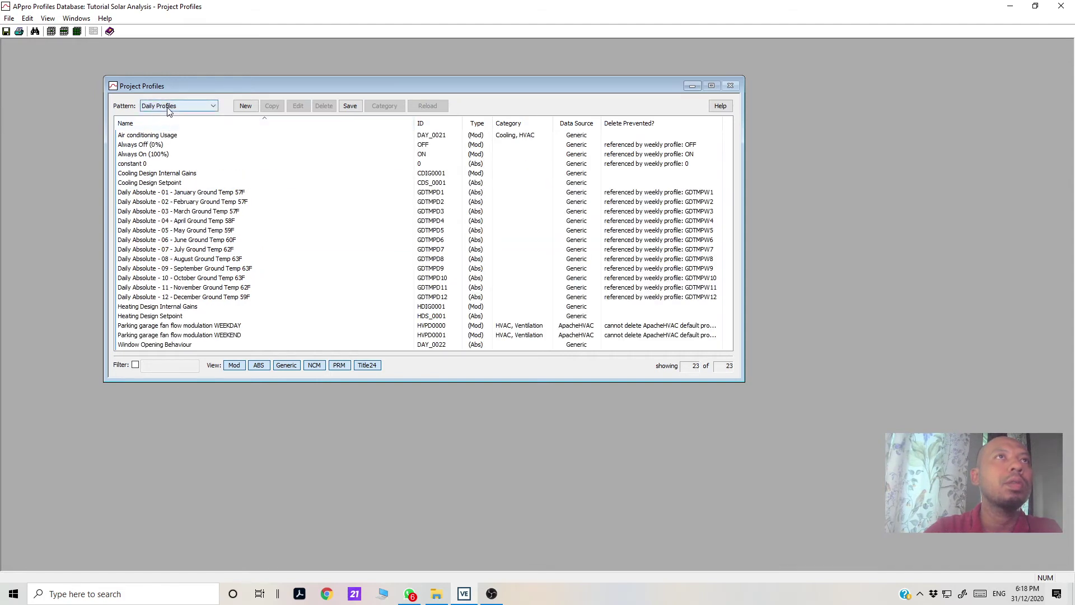
- Create a new weekly profile in the project profiles
click(173, 105)
click(168, 128)
click(246, 106)
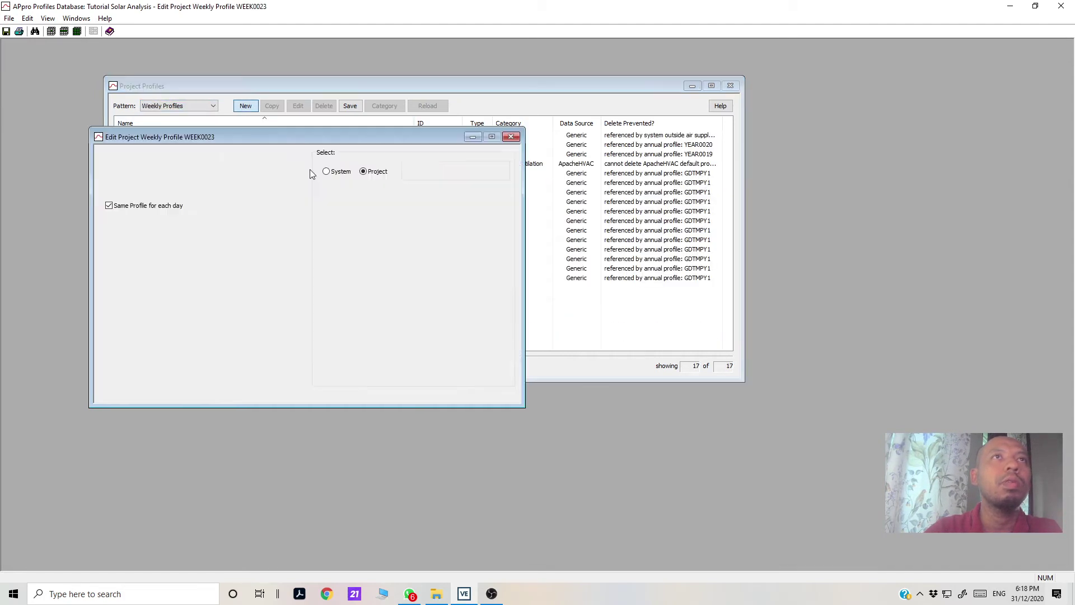
drag(338, 136, 452, 146)
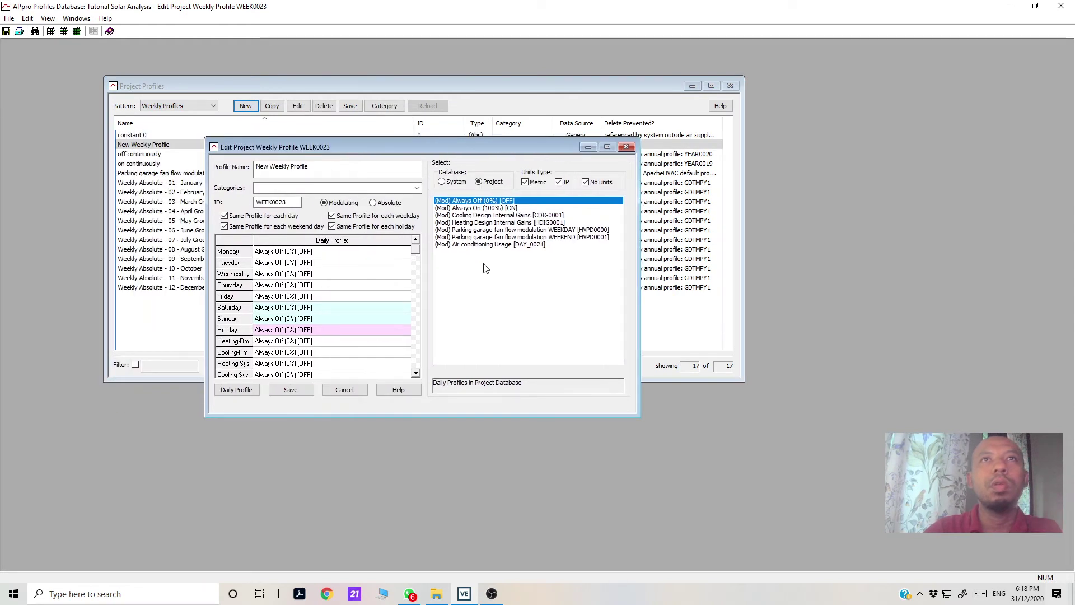
- Assign the Cooling and HVAC categories to the new weekly profile
click(482, 244)
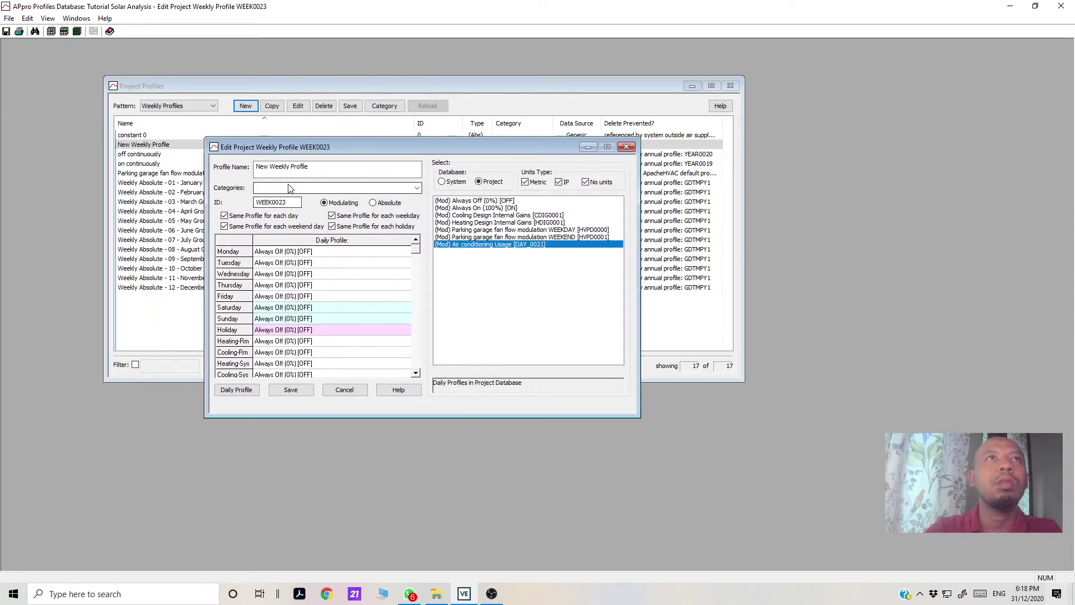
click(263, 188)
click(264, 199)
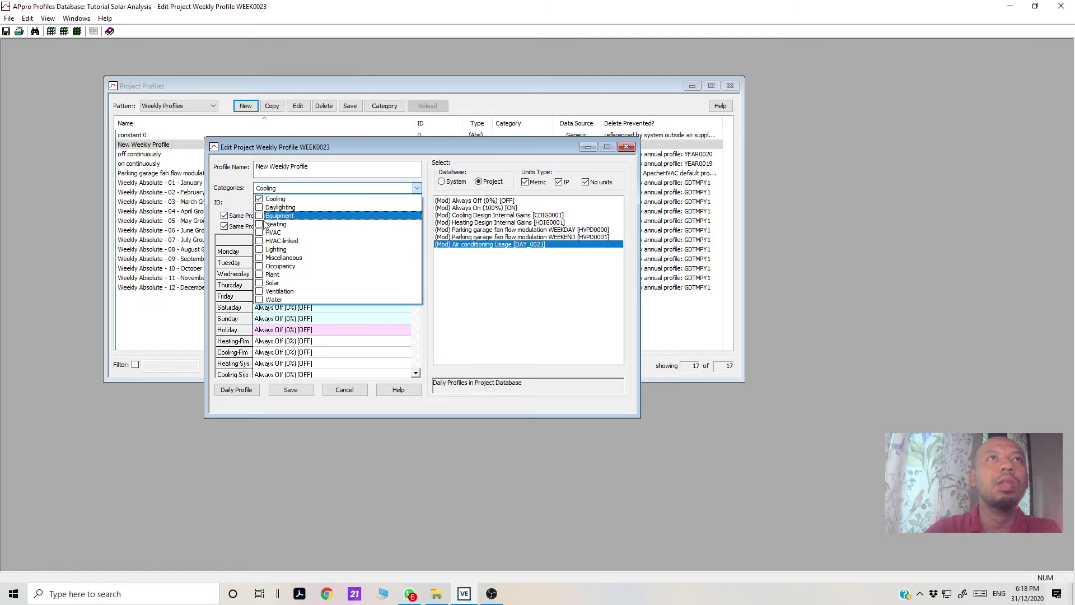
click(269, 232)
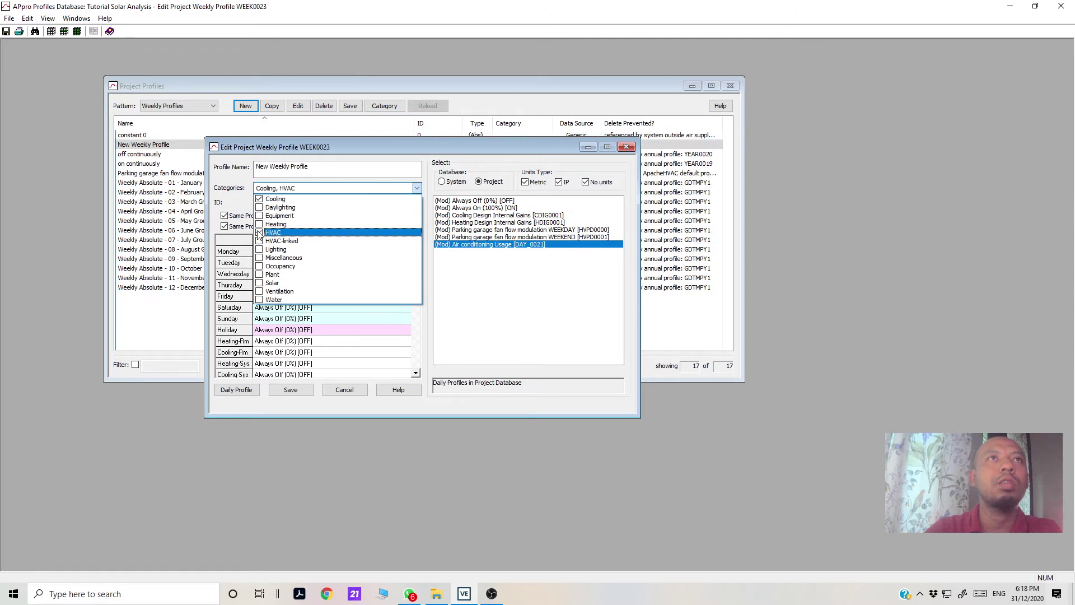
click(416, 188)
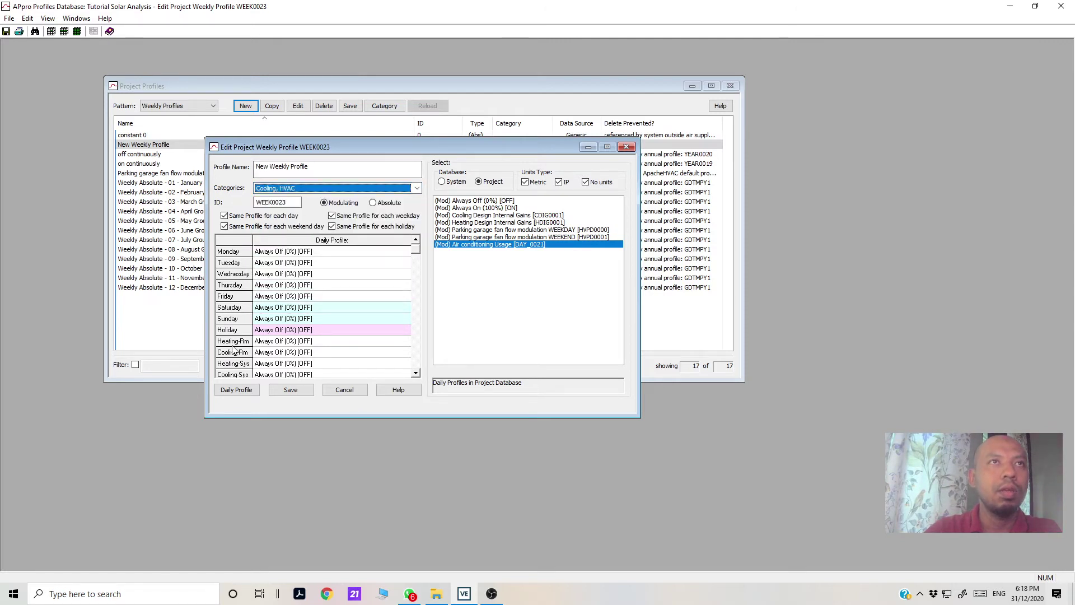
- Examine the daily profile currently assigned to Monday and close its view
click(310, 253)
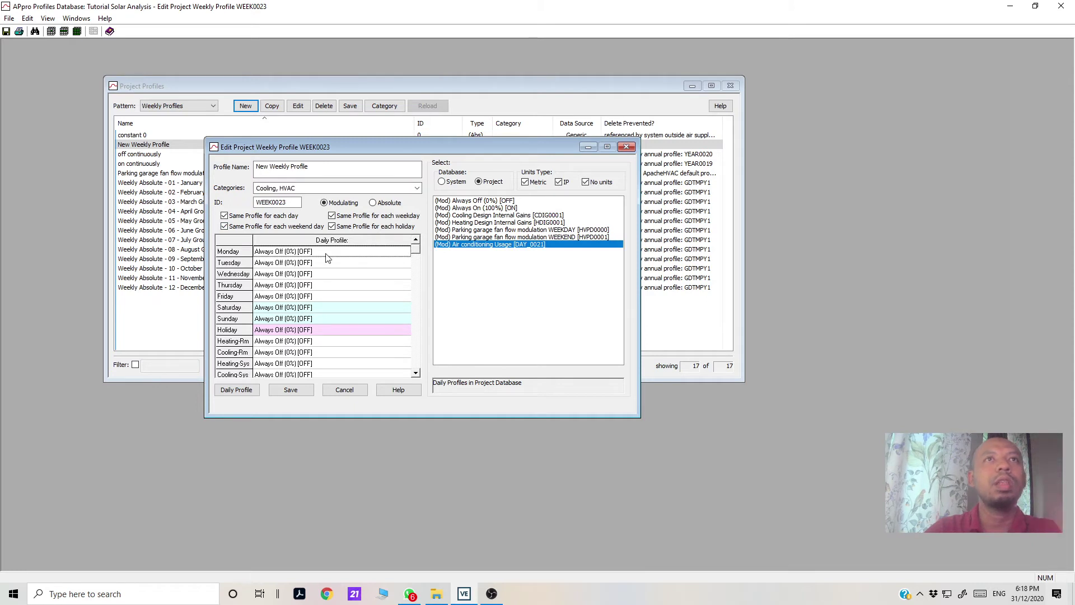
click(237, 390)
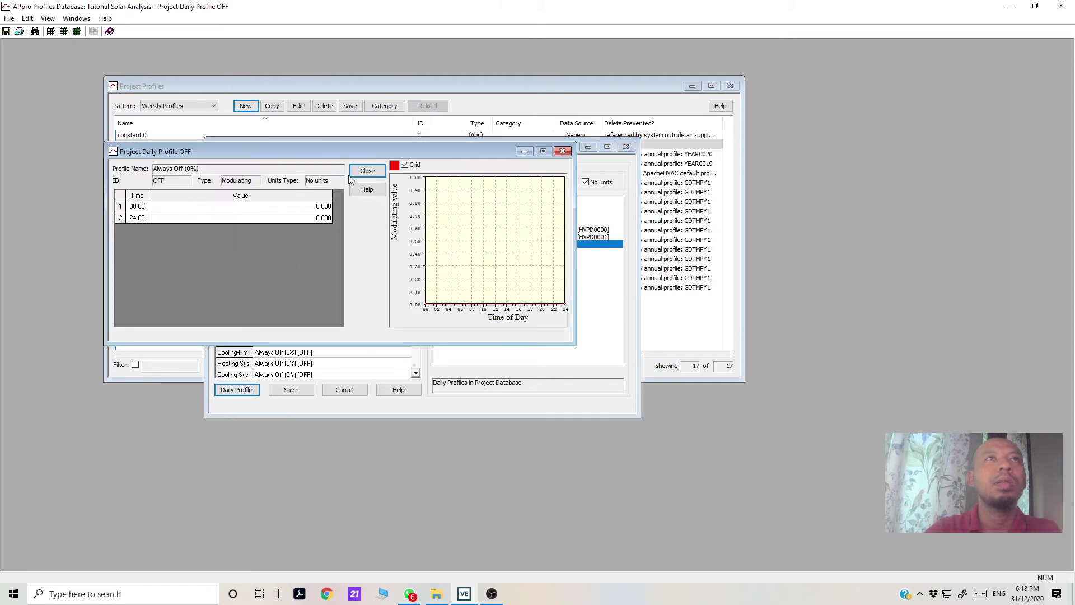
click(563, 151)
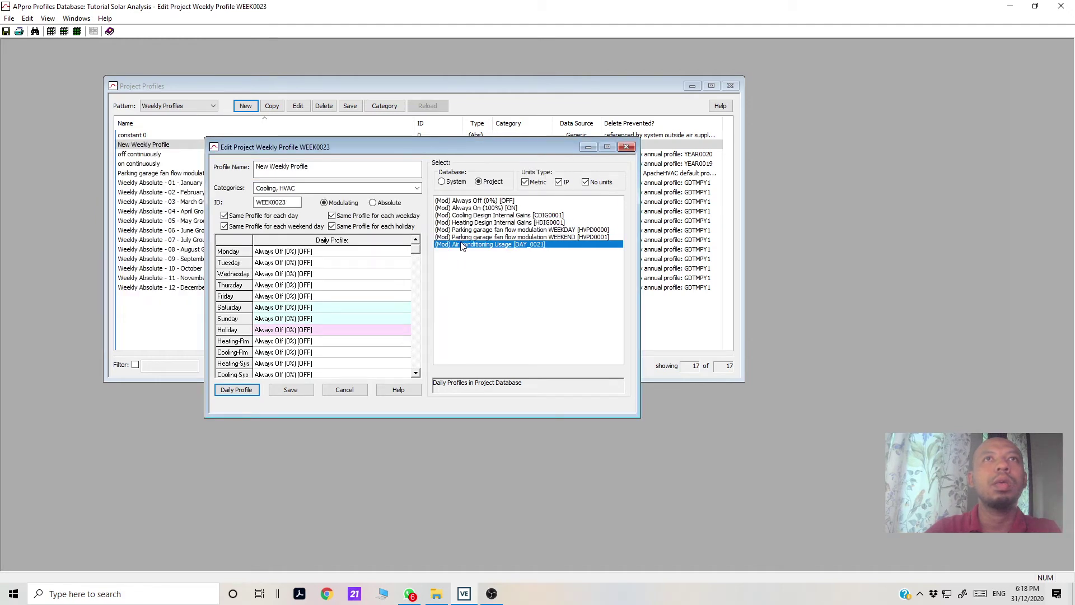
- Turn off using the same profile for each day and assign Air conditioning Usage to Monday through Friday
click(273, 254)
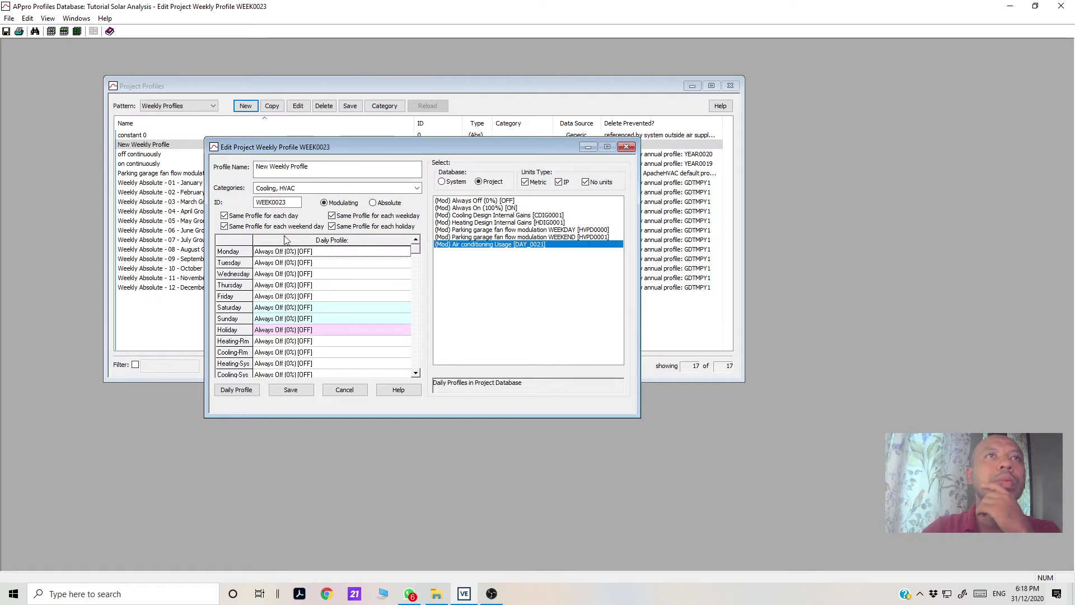
click(224, 216)
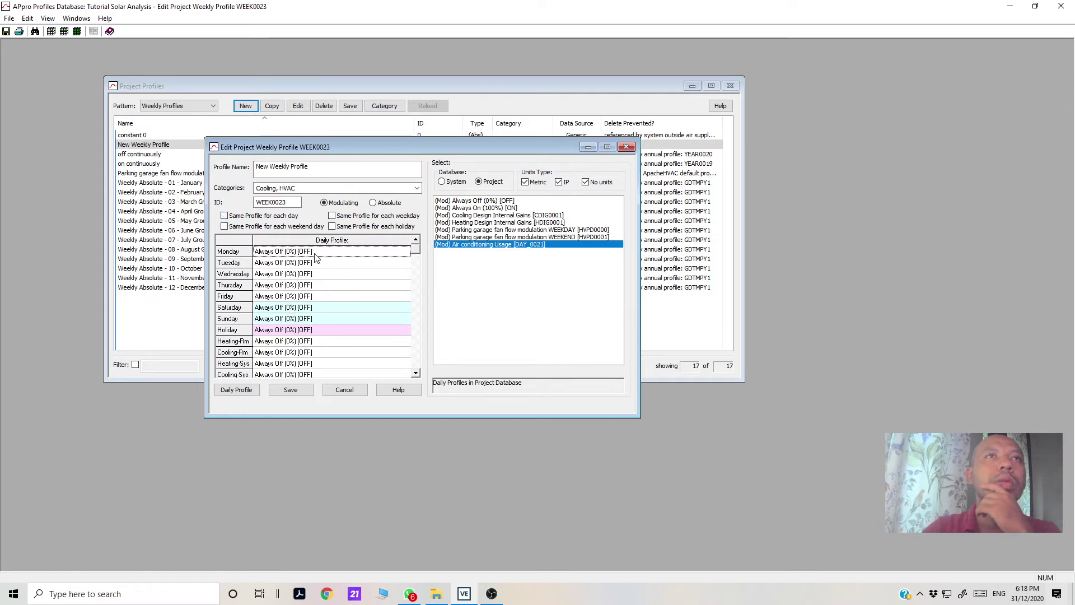
double_click(457, 246)
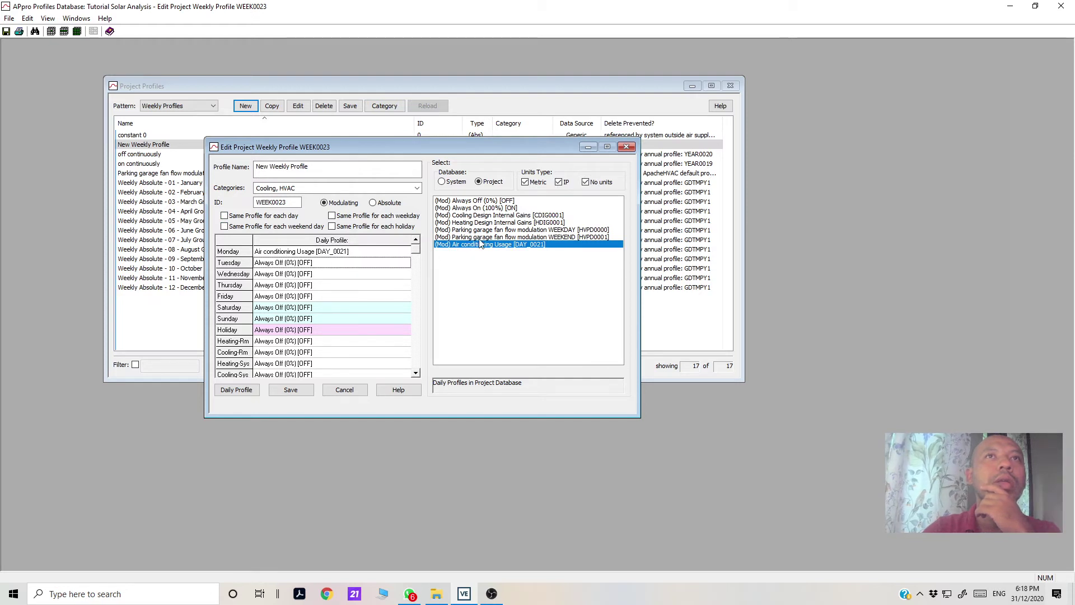
double_click(474, 247)
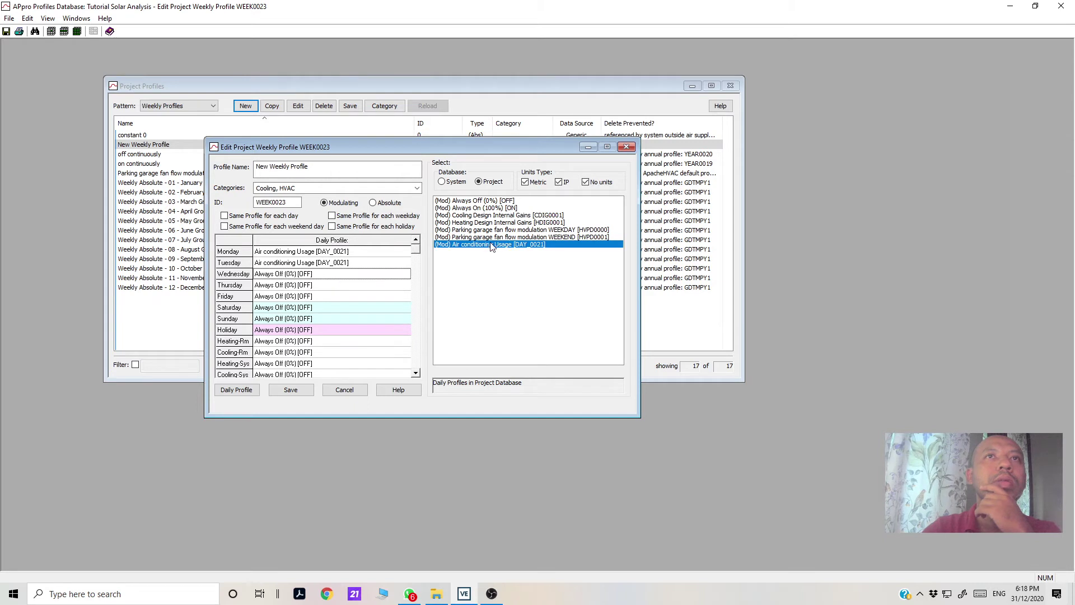
double_click(464, 250)
click(322, 287)
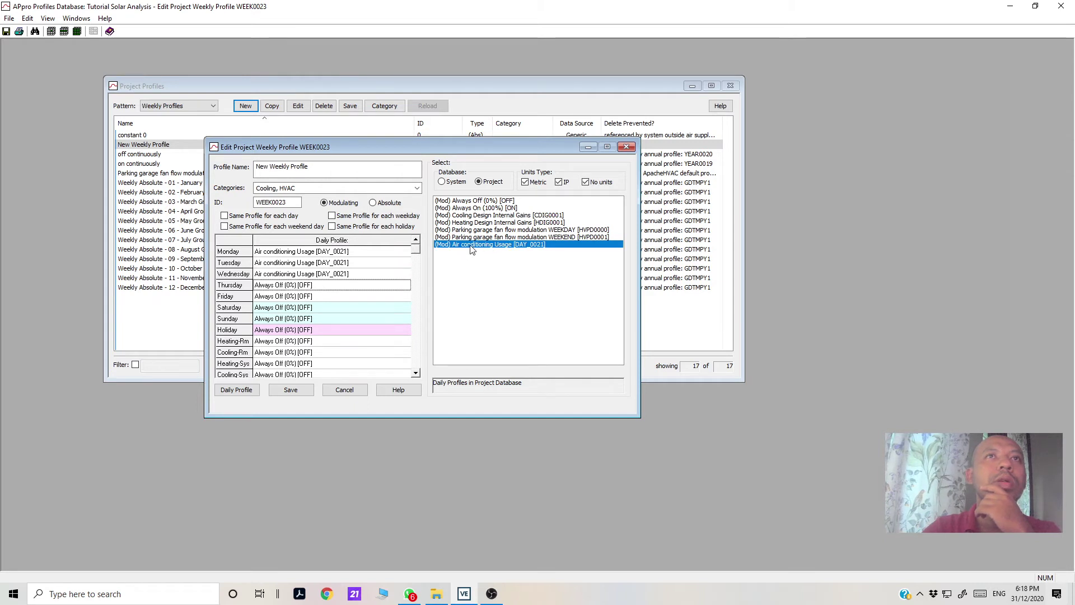
double_click(471, 247)
click(339, 298)
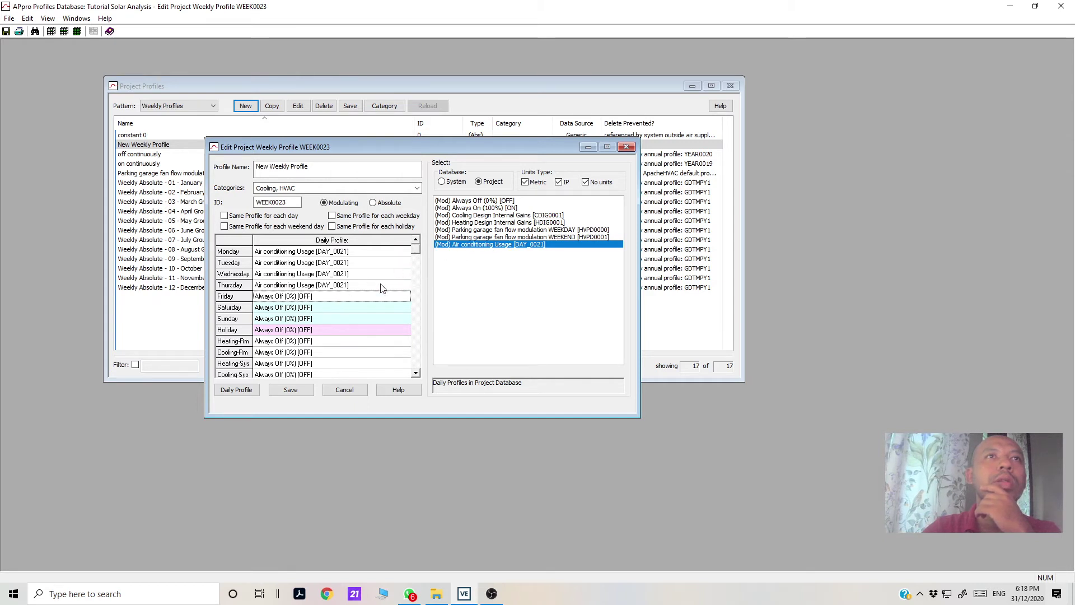
double_click(471, 247)
- Keep Always Off (0%) for Saturday, Sunday and Holiday, and save the weekly profile
click(312, 310)
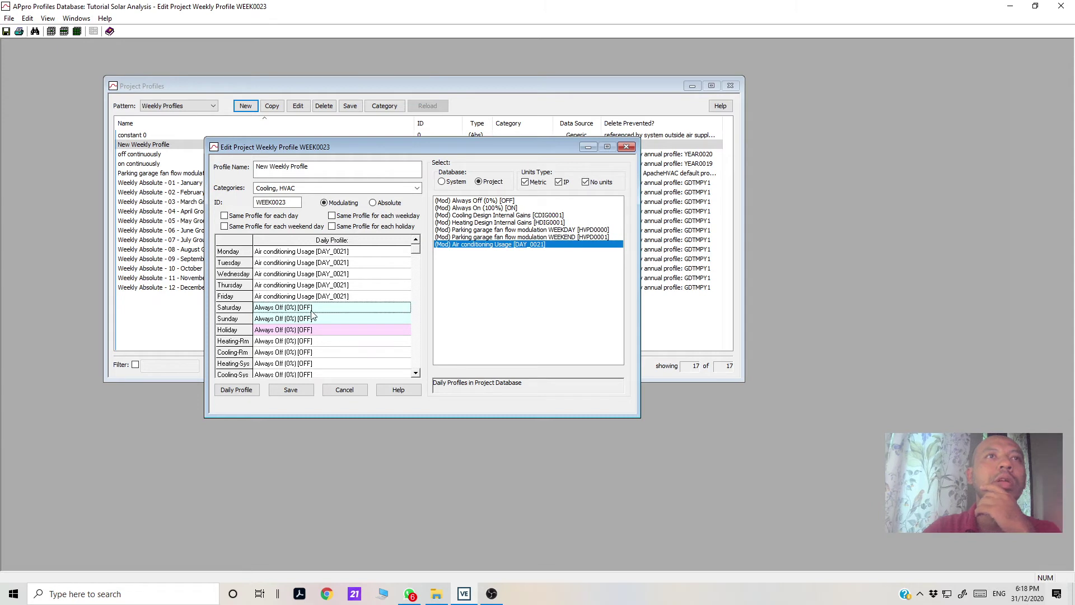
click(311, 318)
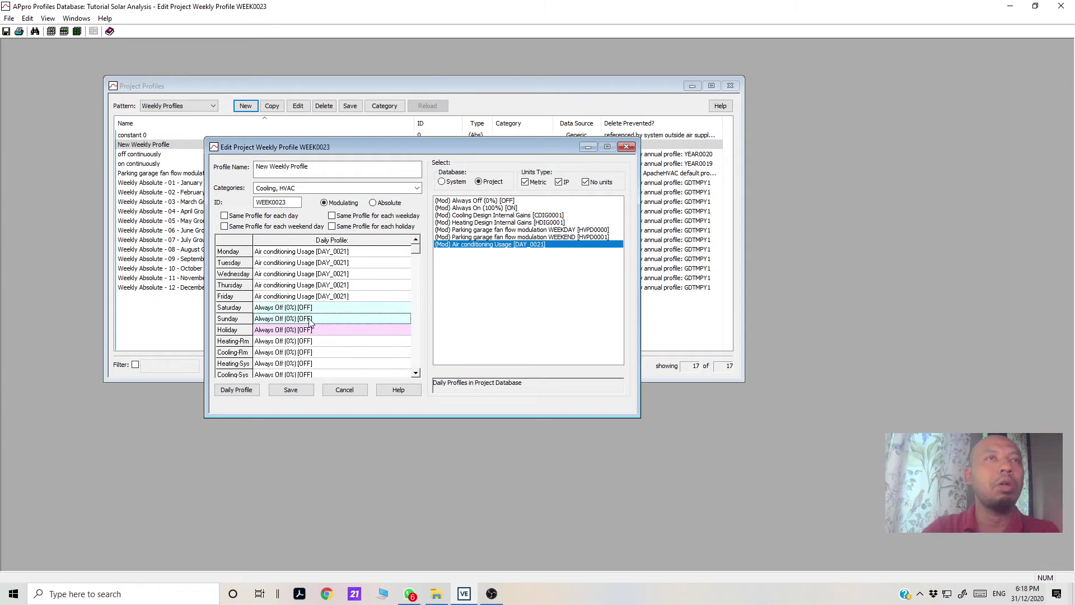
click(301, 331)
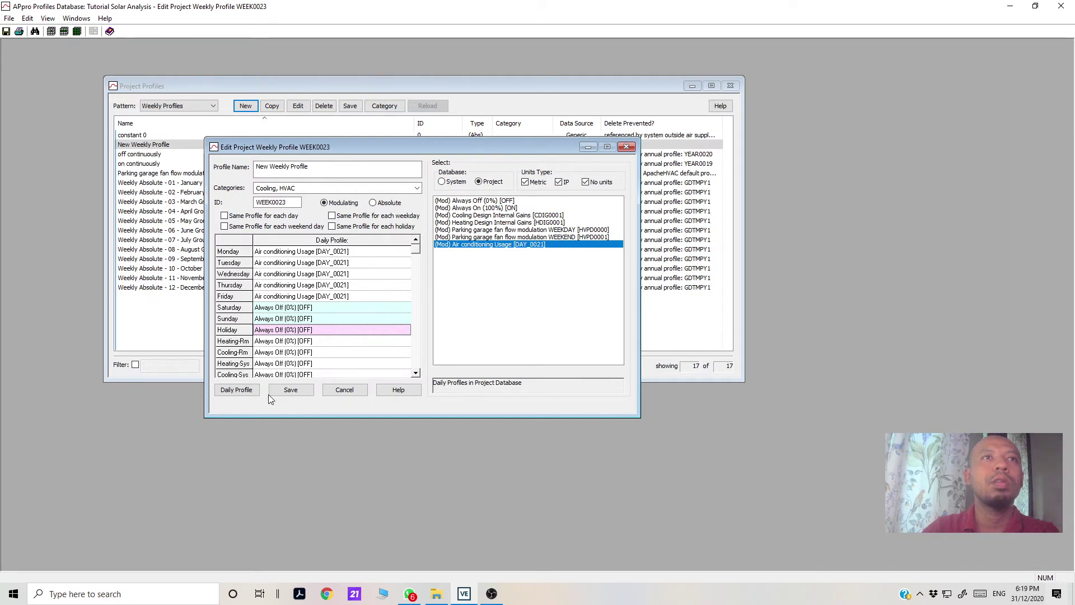
click(291, 390)
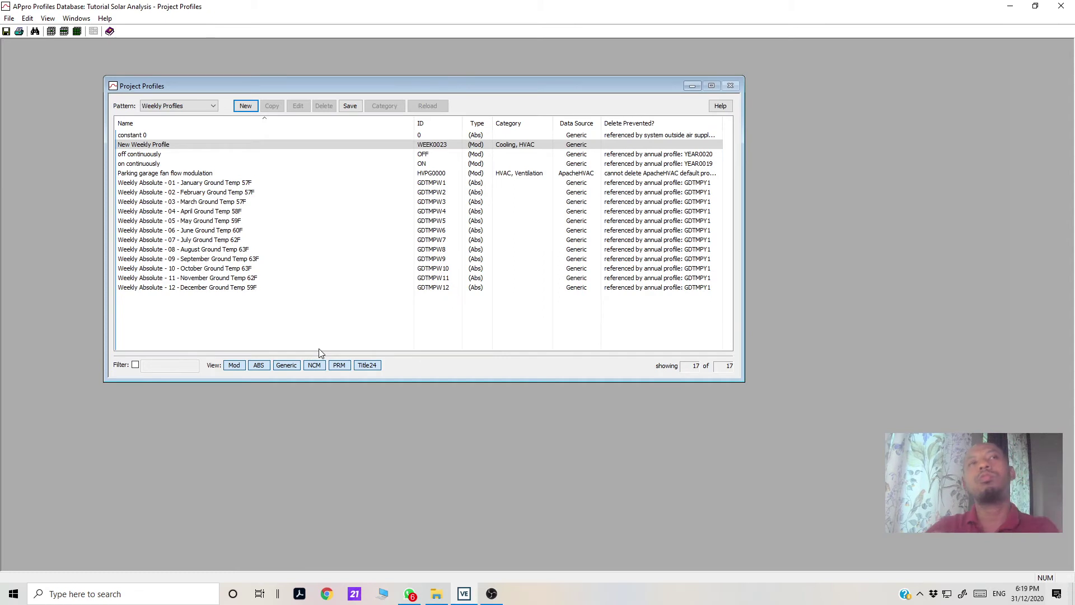
- Switch the project profiles list to the Annual Profiles pattern
click(213, 106)
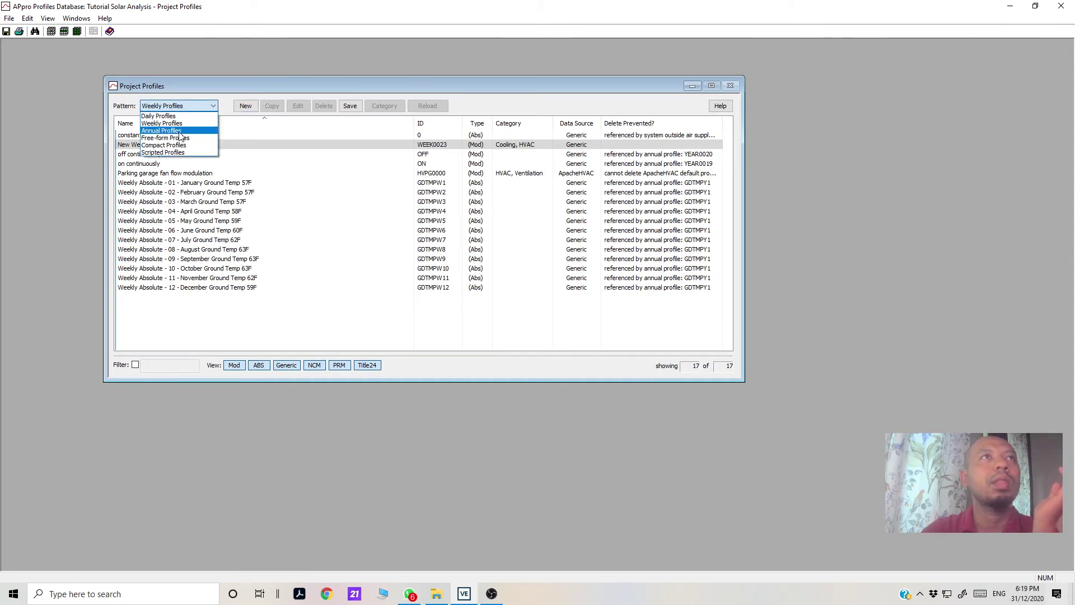
click(180, 132)
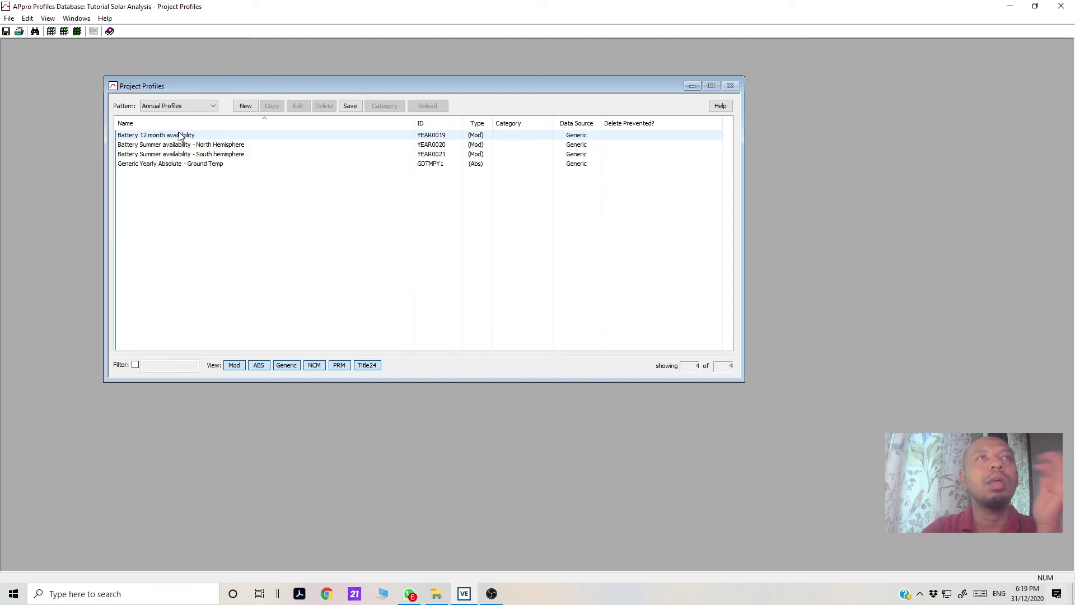
- Create a new modulating annual profile, check its default weekly profile, and give it the Cooling and HVAC categories
click(246, 106)
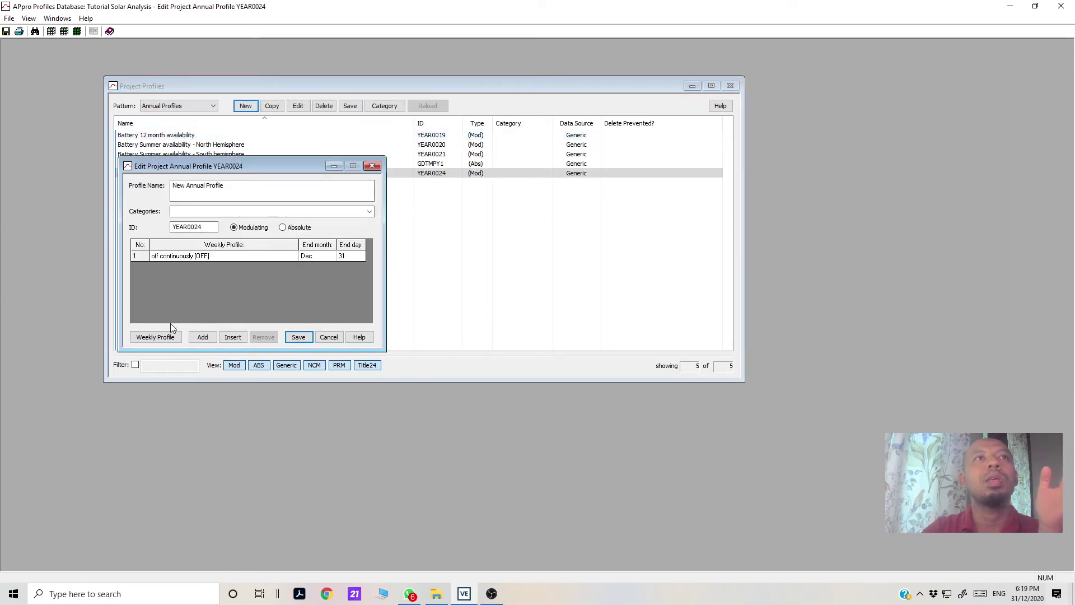
click(166, 339)
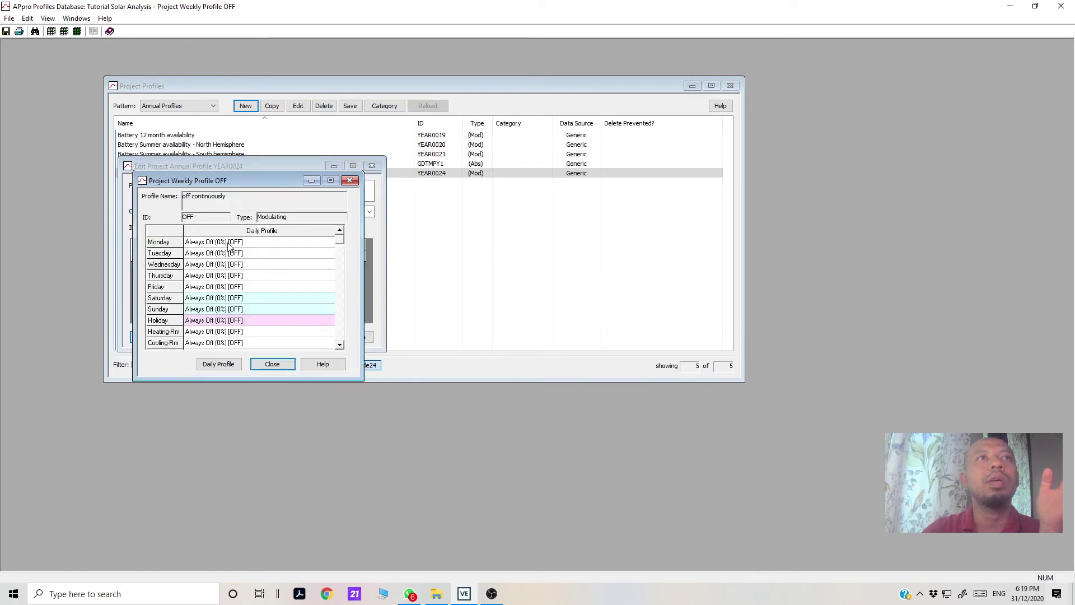
click(274, 364)
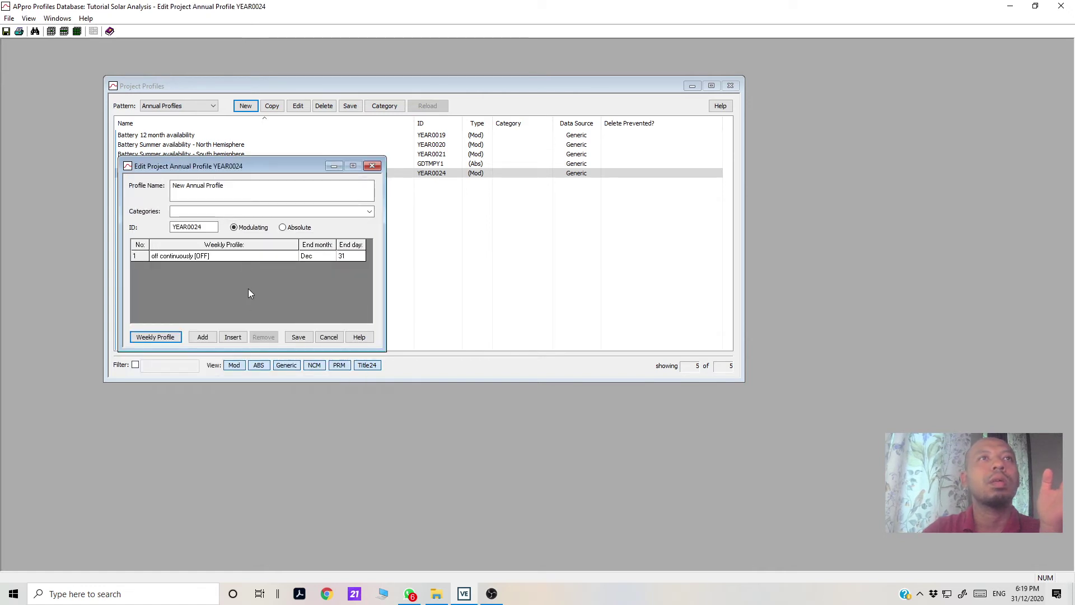
click(214, 212)
click(215, 223)
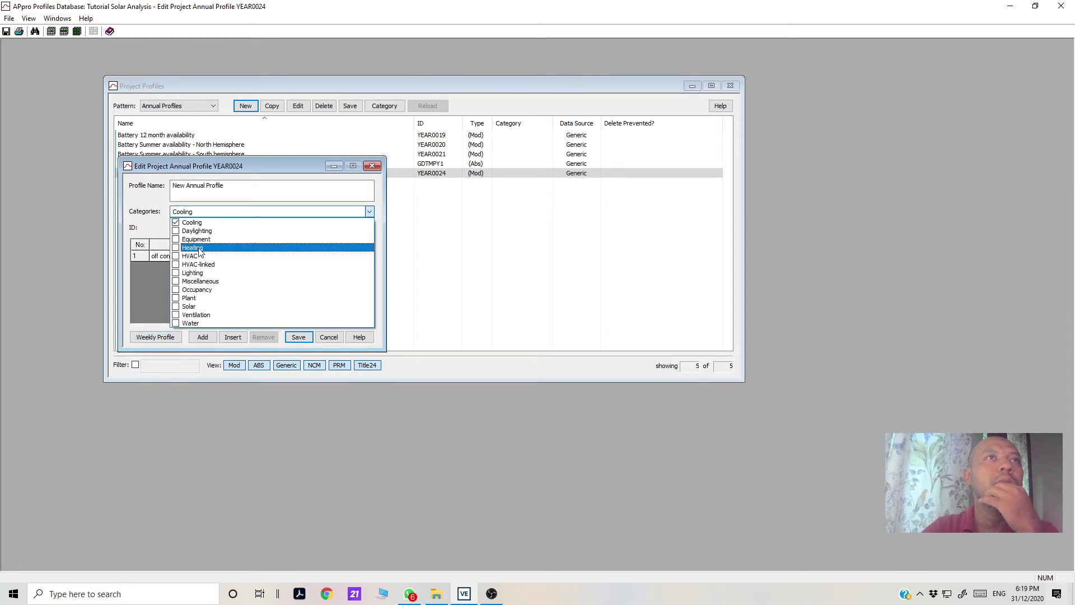
click(197, 256)
click(200, 343)
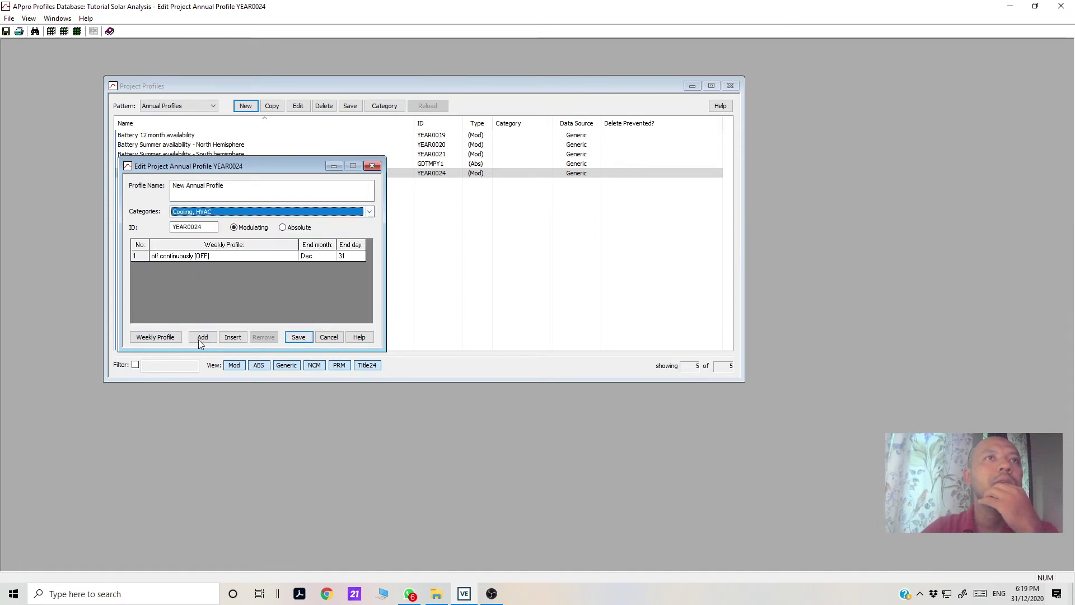
- Add a second period, assign New Weekly Profile [WEEK0023] to the first period, save the annual profile, and close the profiles database
click(202, 337)
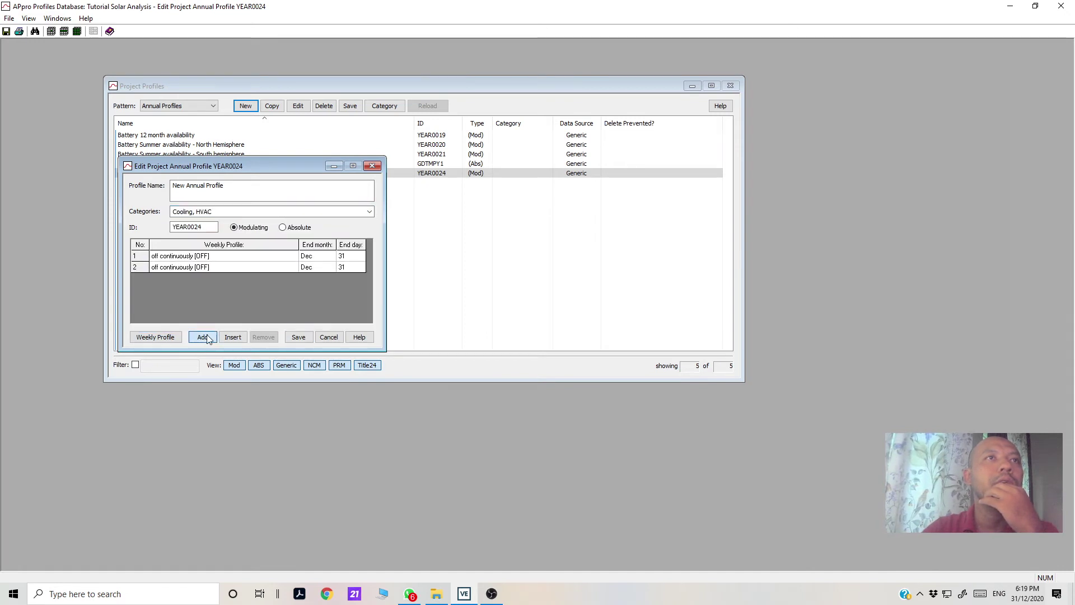
click(228, 258)
click(291, 257)
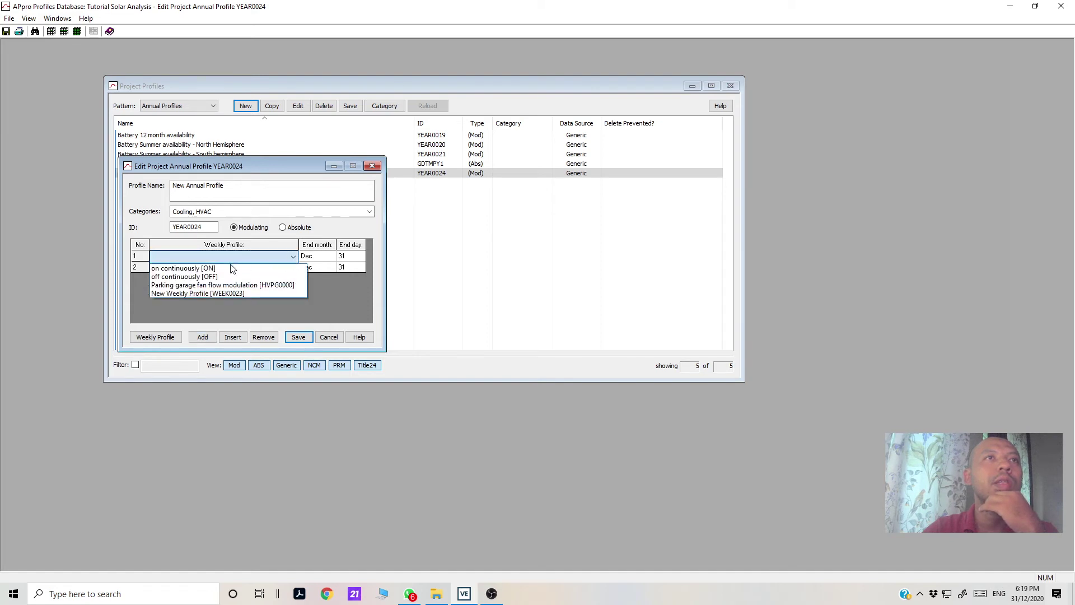
click(220, 293)
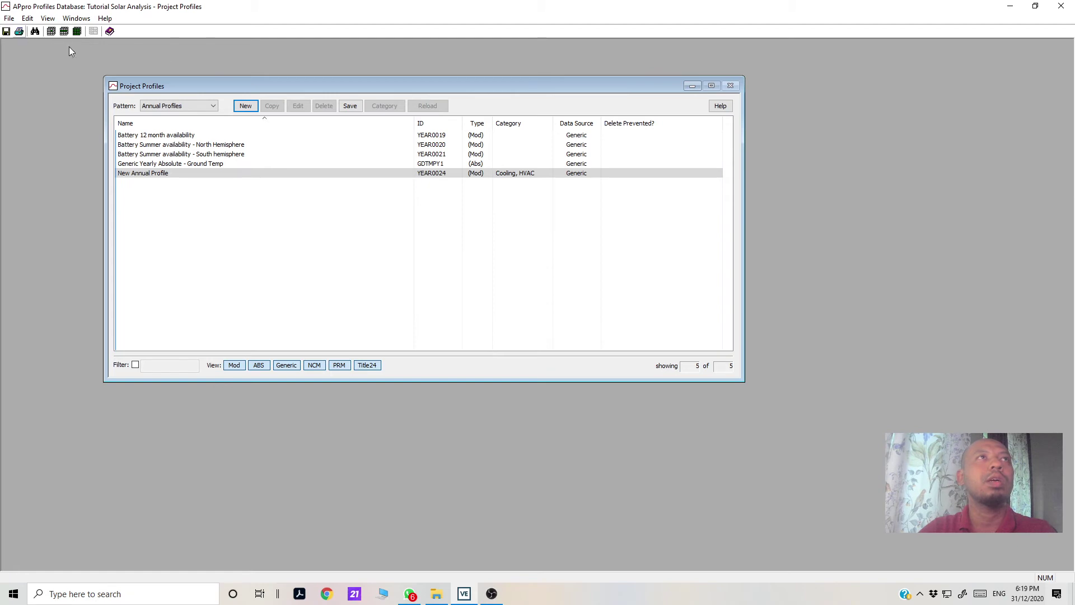
click(1061, 6)
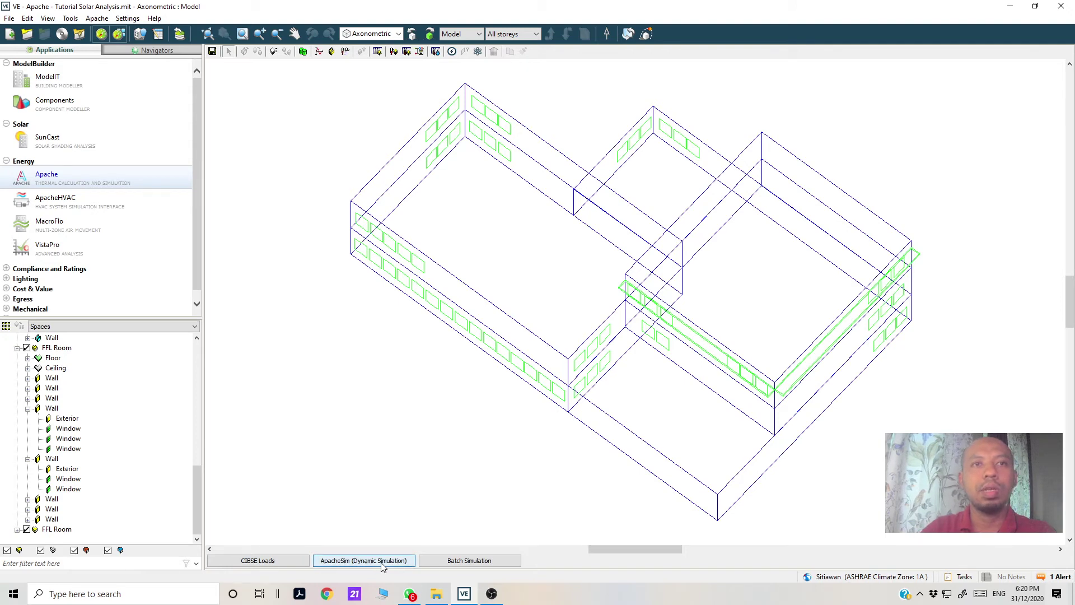
- Run the SunCast solar shading calculations for January to December with design day 15, and dismiss the Tasks window
click(364, 560)
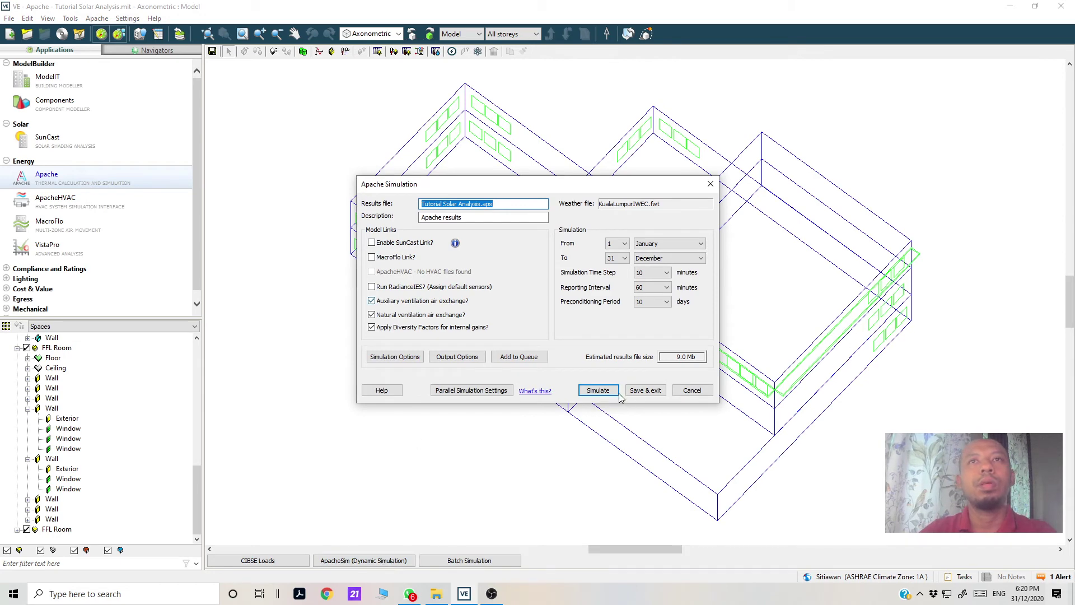
click(690, 391)
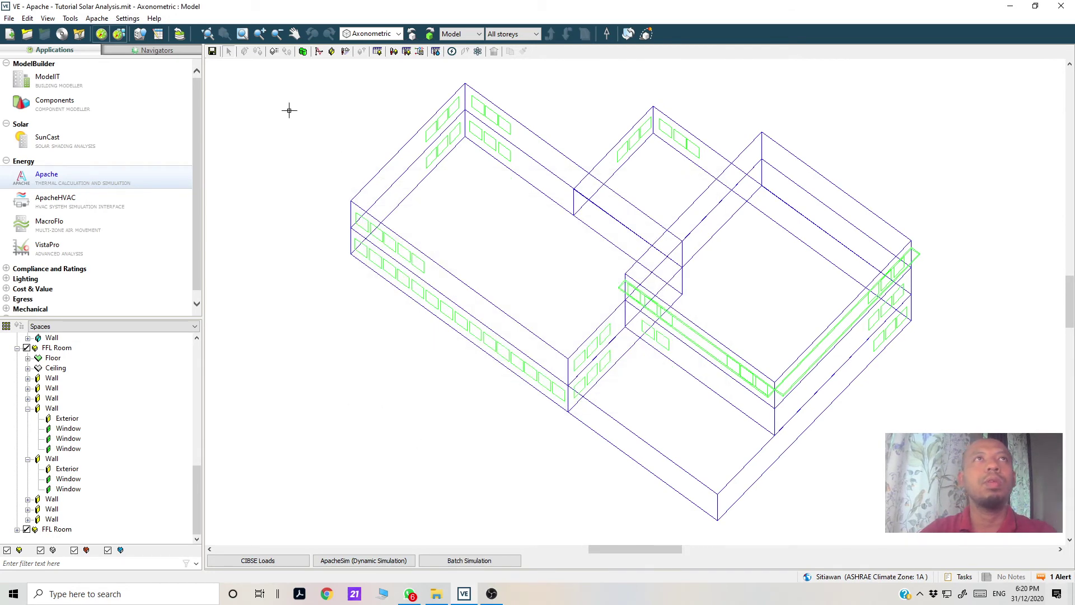
click(59, 141)
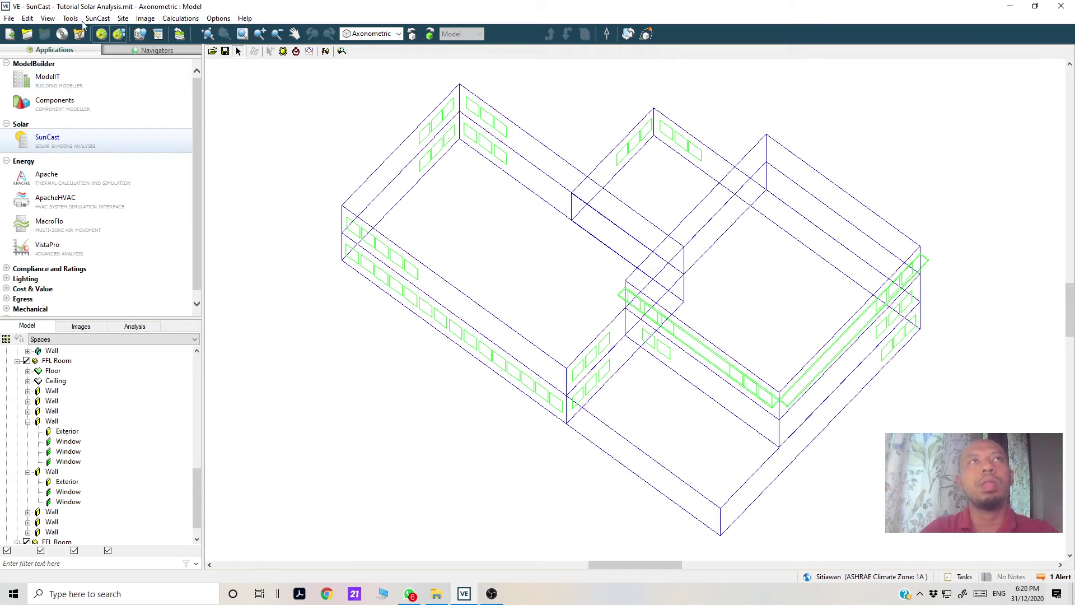
click(181, 19)
click(184, 34)
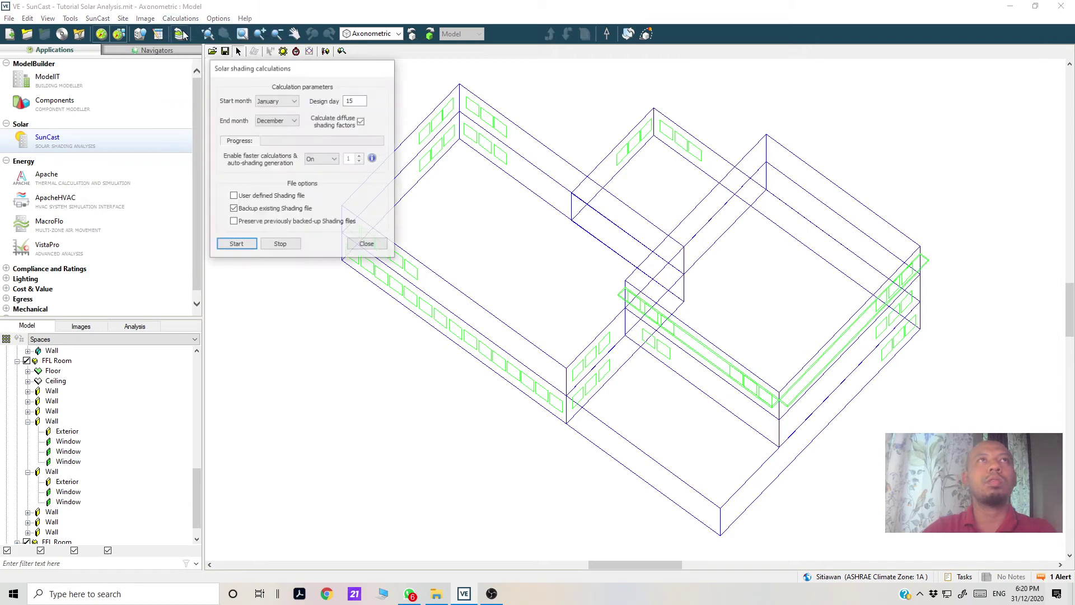
click(235, 245)
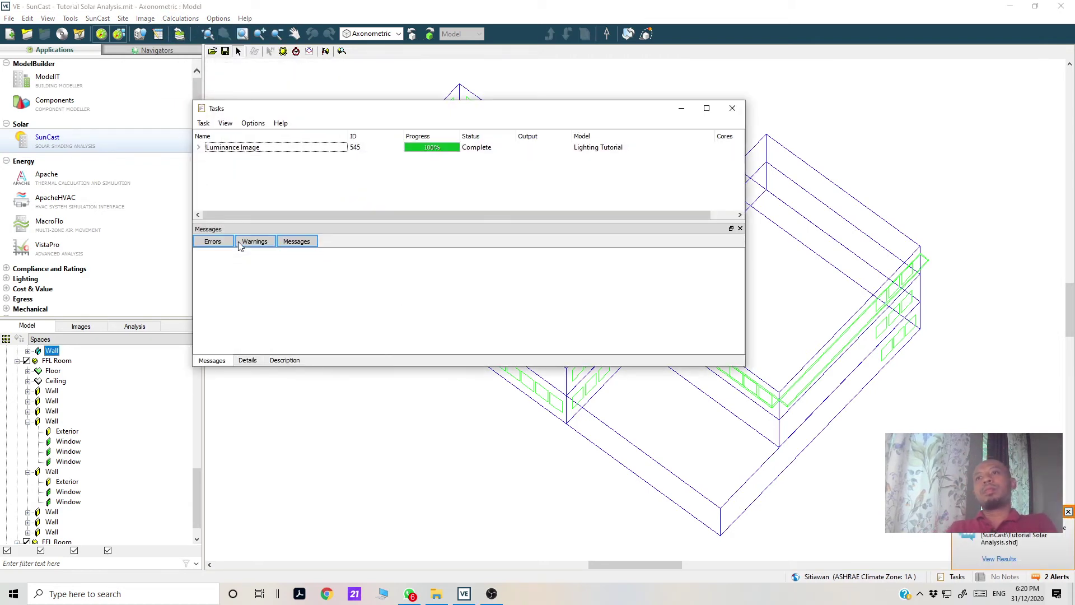
click(732, 109)
- Enable the SunCast link in the ApacheSim dynamic simulation and run it from 1 January to 31 December
click(93, 185)
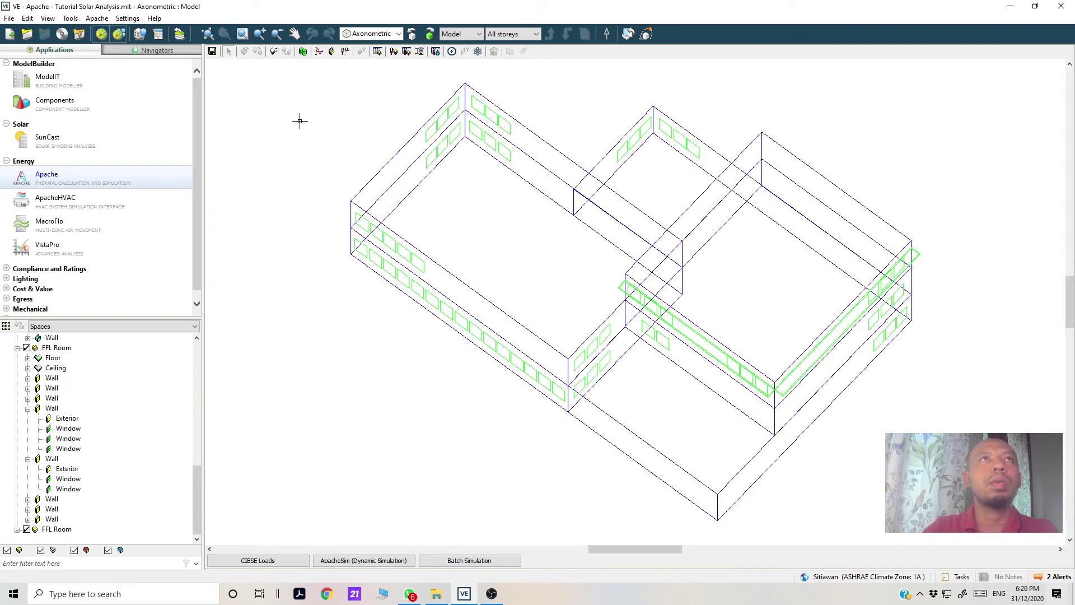
click(361, 562)
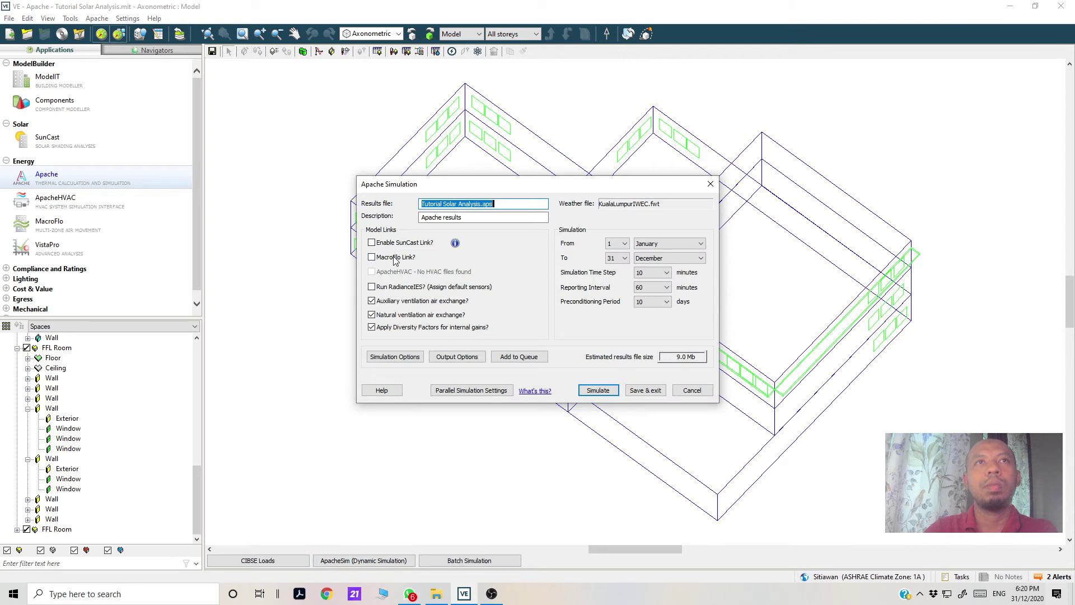
click(396, 244)
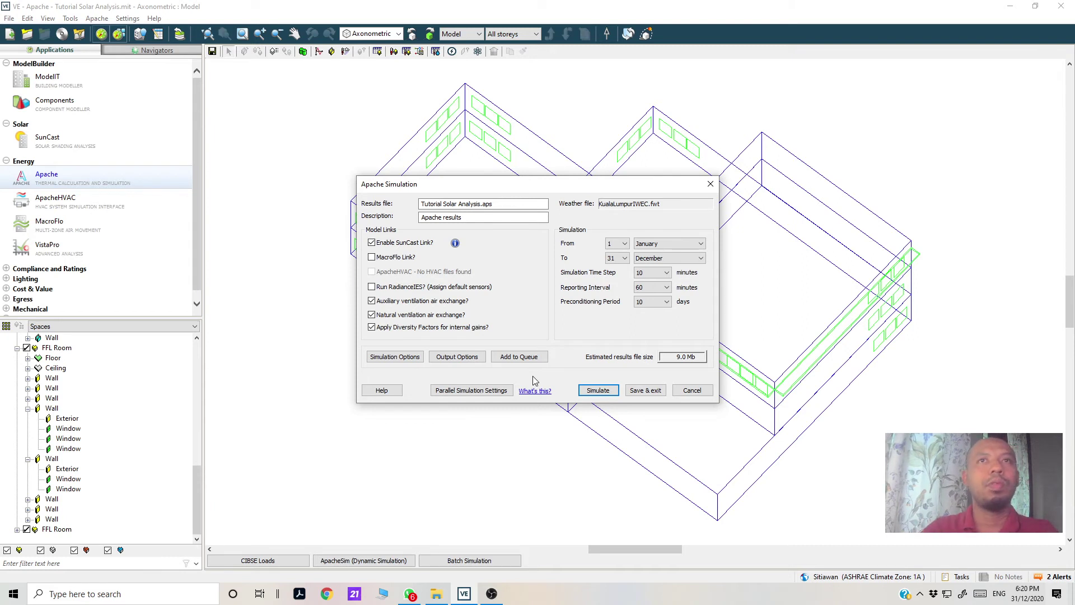
click(598, 391)
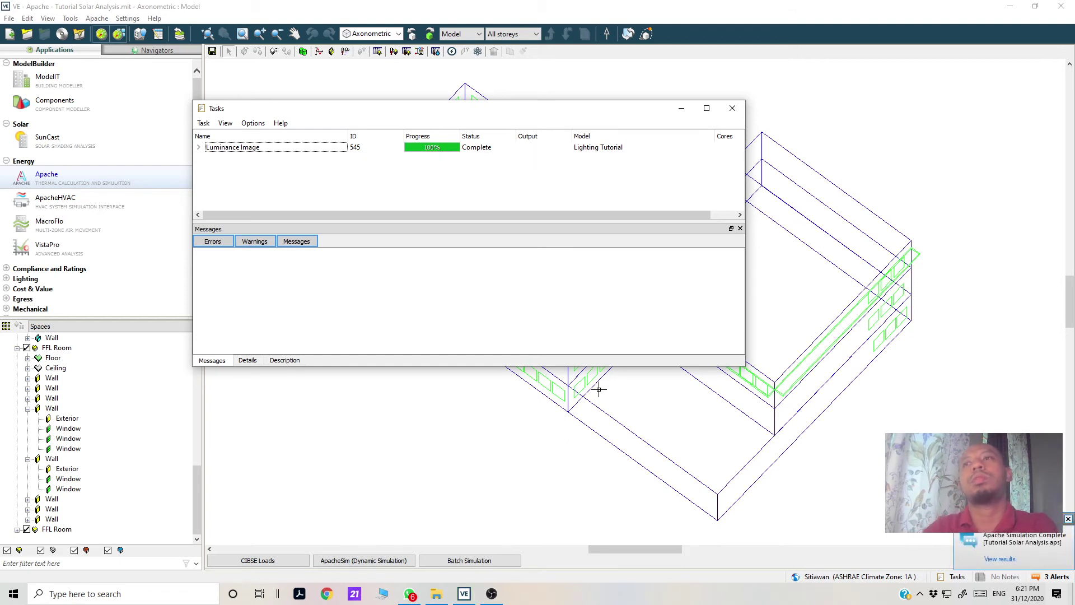
- Open the simulation results in VistaPro, minimise the Tasks window, and select the uppermost FFL Room with the shading projection
click(1000, 558)
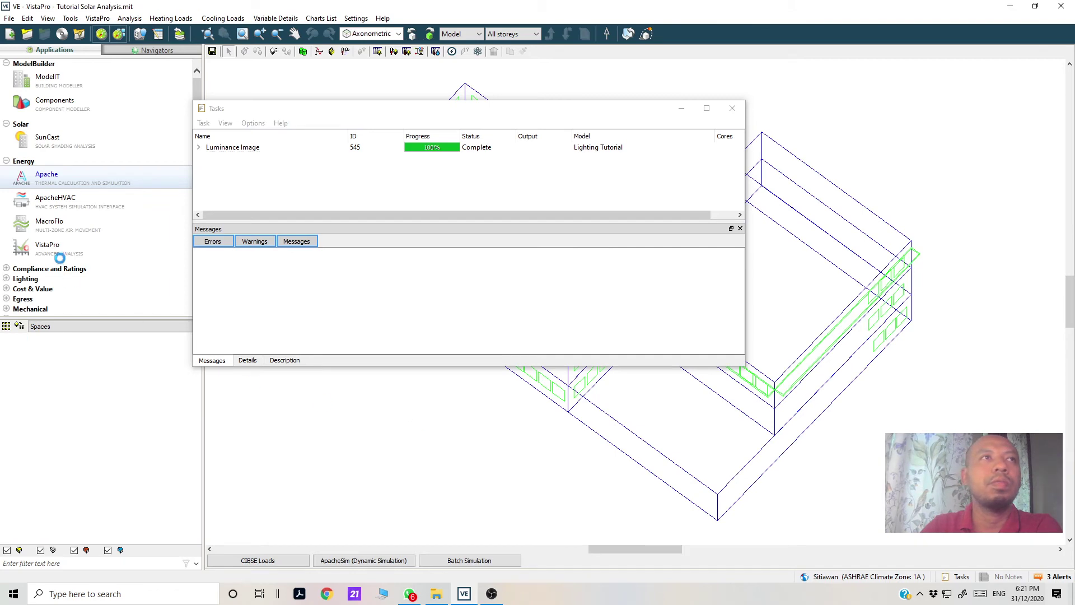
click(681, 109)
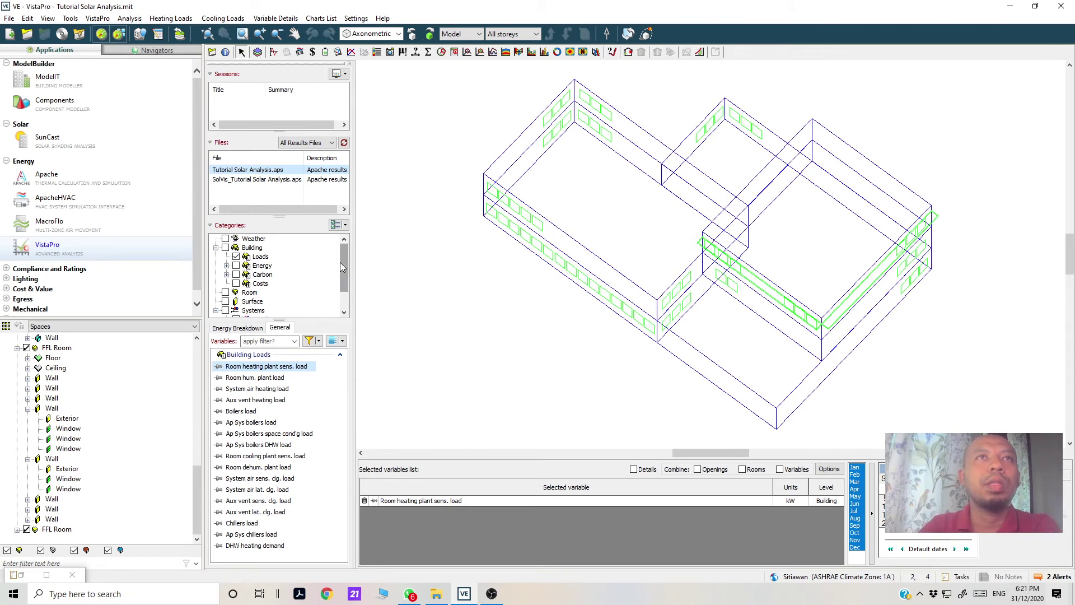
click(668, 213)
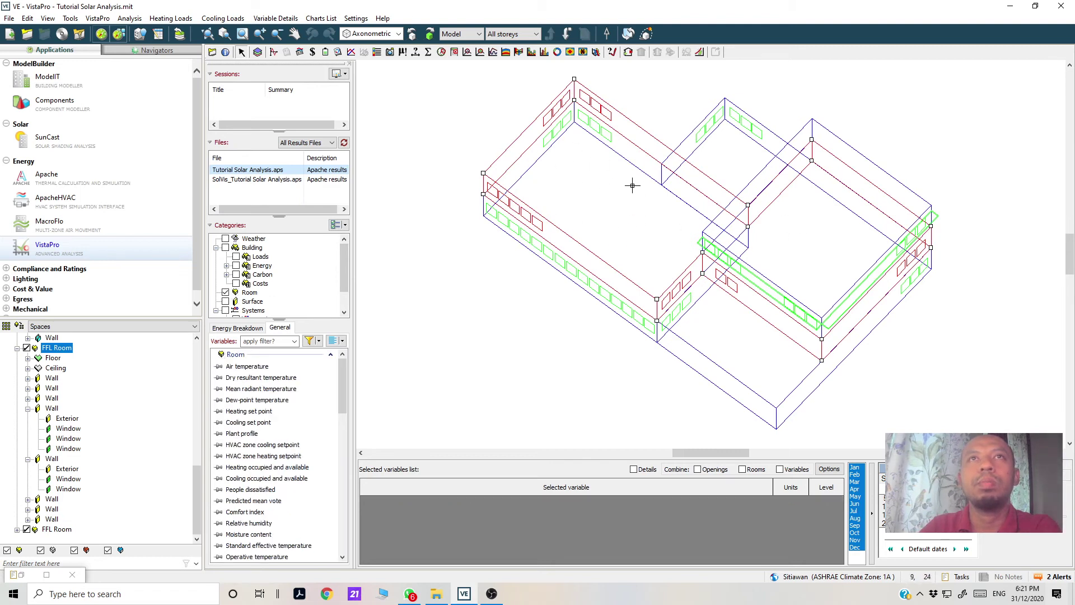
click(772, 254)
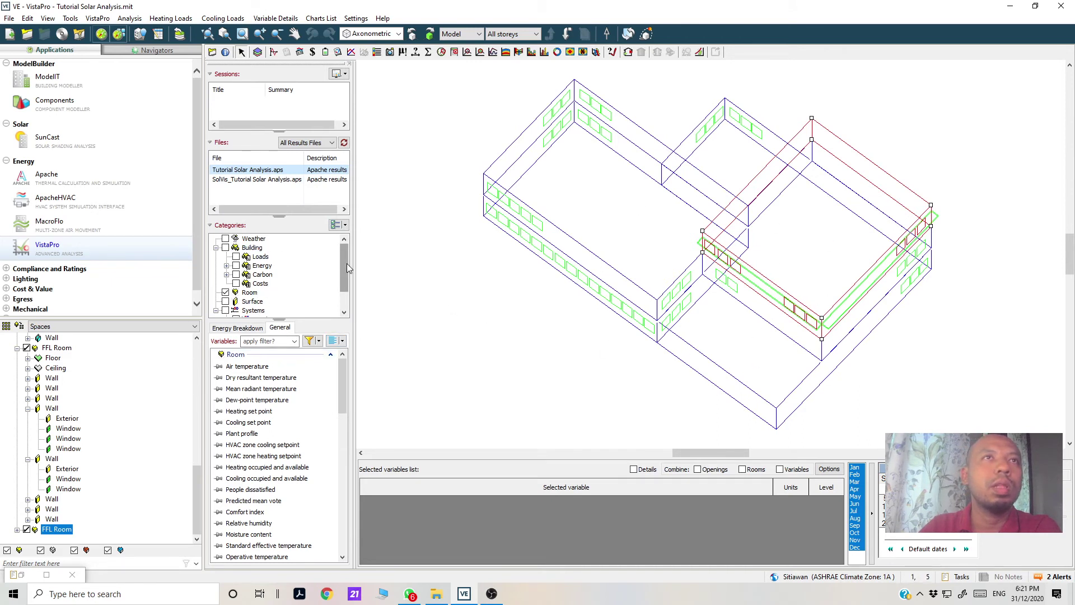
mouse_move(347, 263)
mouse_down()
mouse_move(344, 274)
mouse_move(348, 261)
mouse_up()
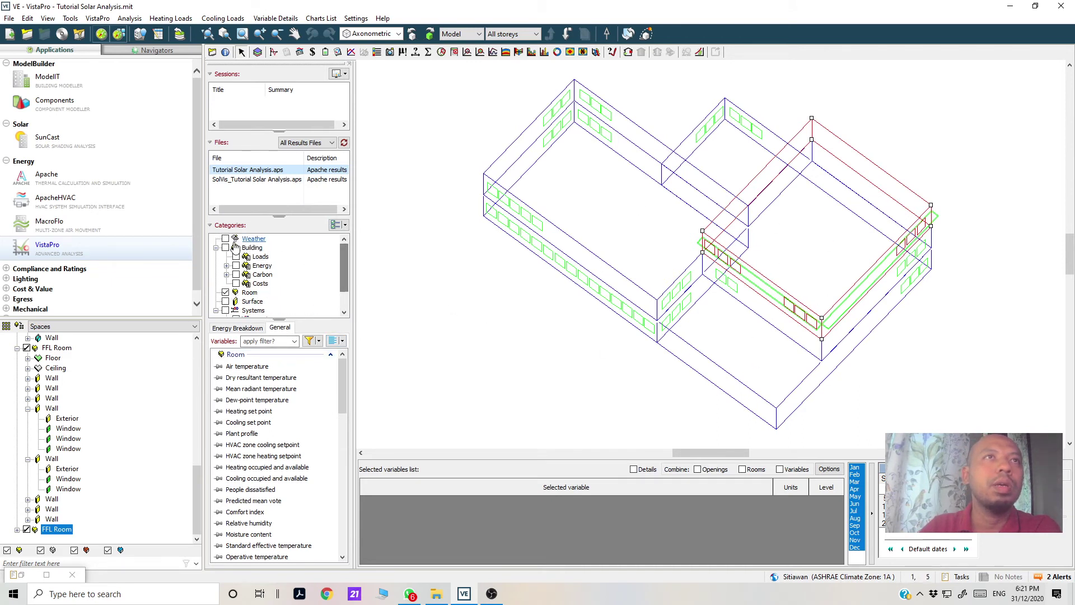
click(226, 247)
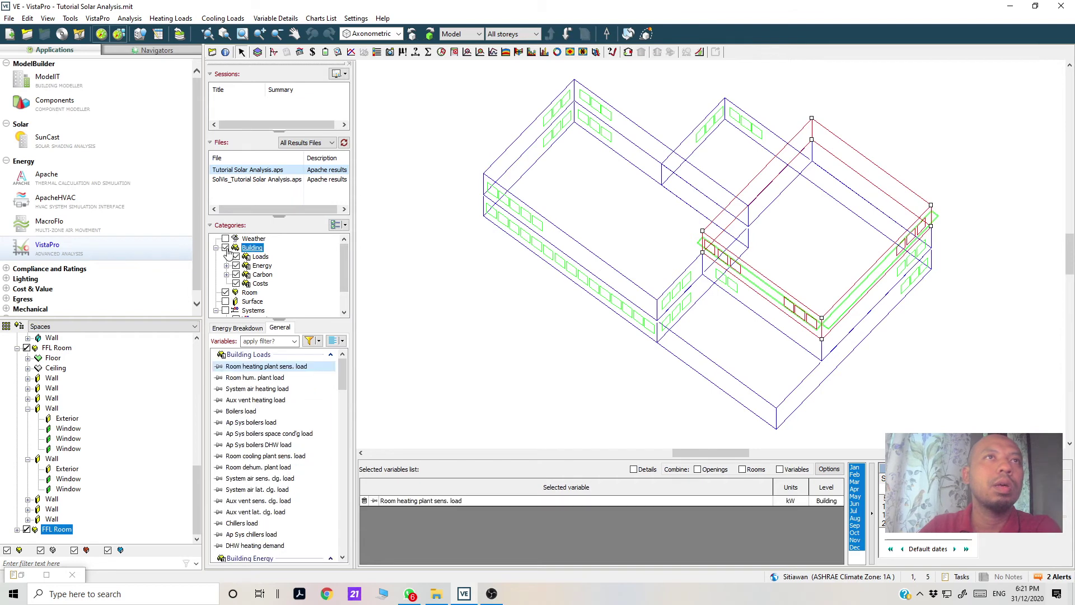
click(225, 248)
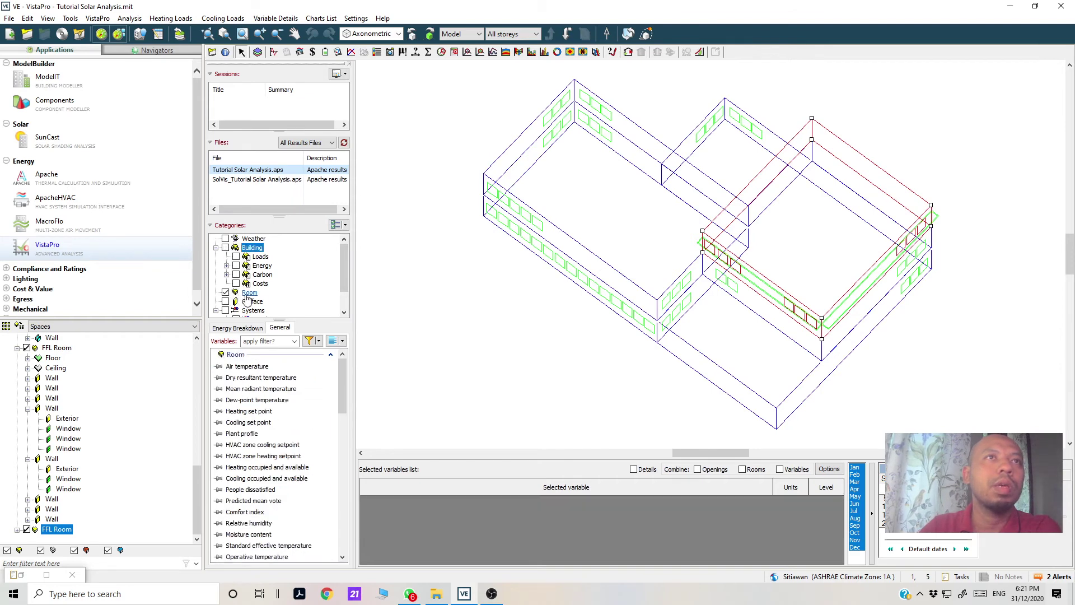
- Plot Air temperature and Mean radiant temperature for the selected FFL Room as a full-year line chart
scroll(344, 266, down, 2)
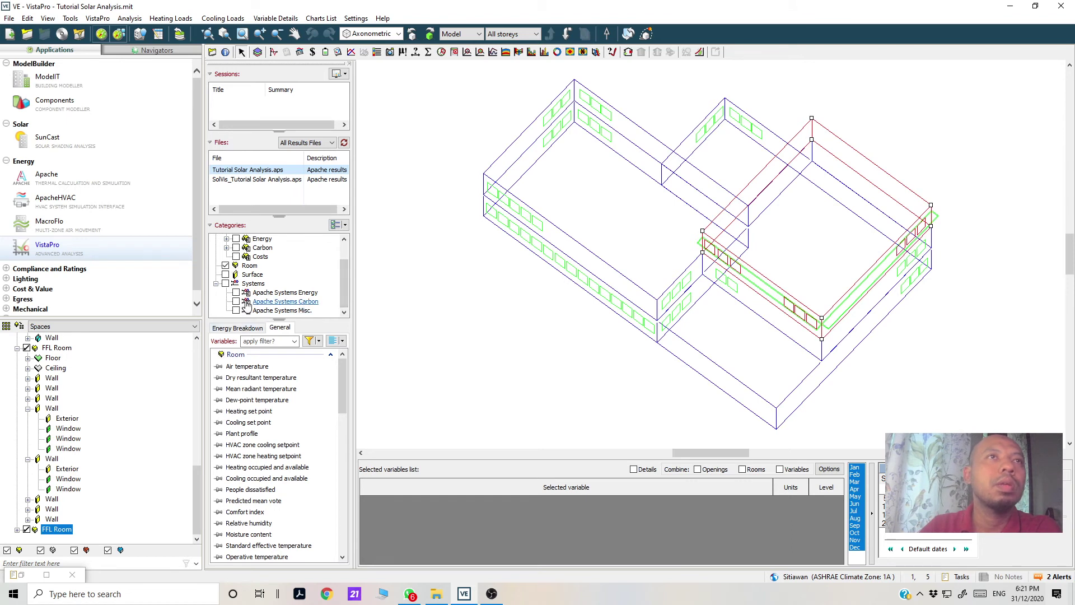
click(219, 369)
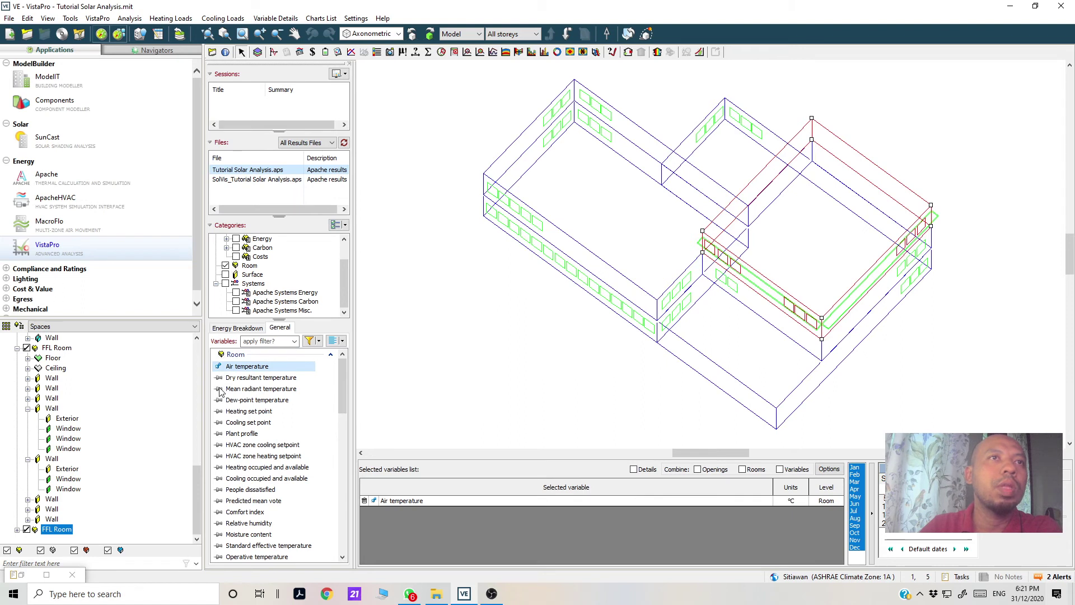
click(220, 390)
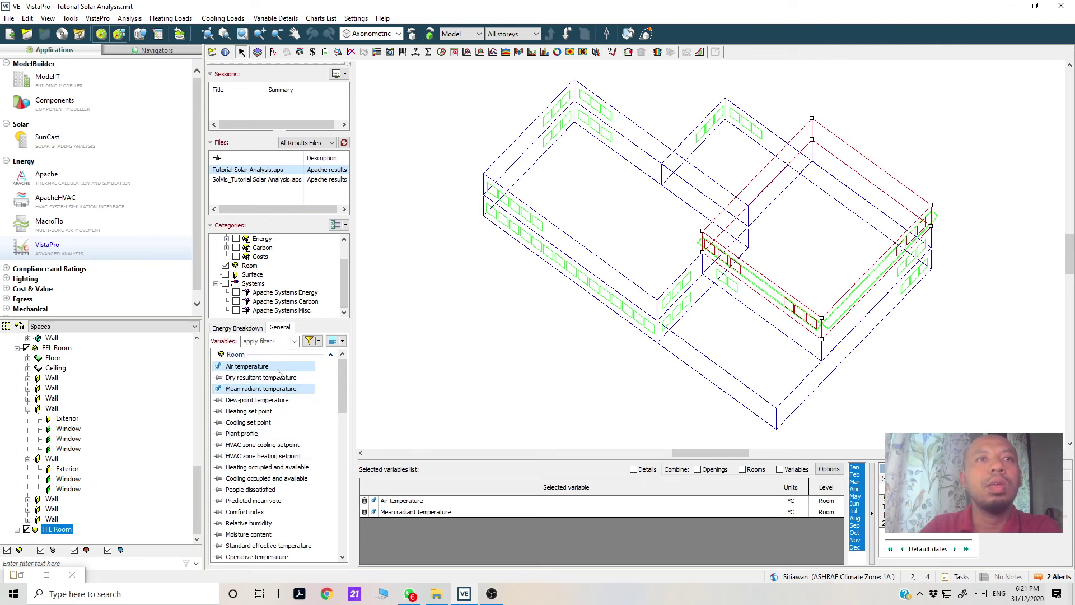
click(352, 54)
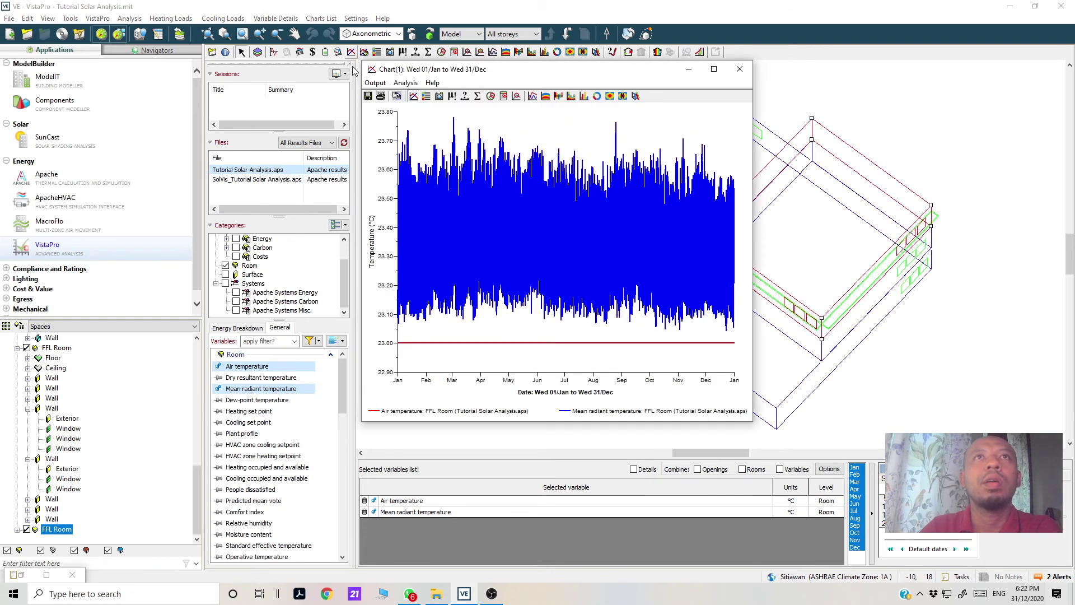
- Switch the temperature chart to the large FFL Room one level below and examine it at full-screen size
drag(642, 70, 400, 96)
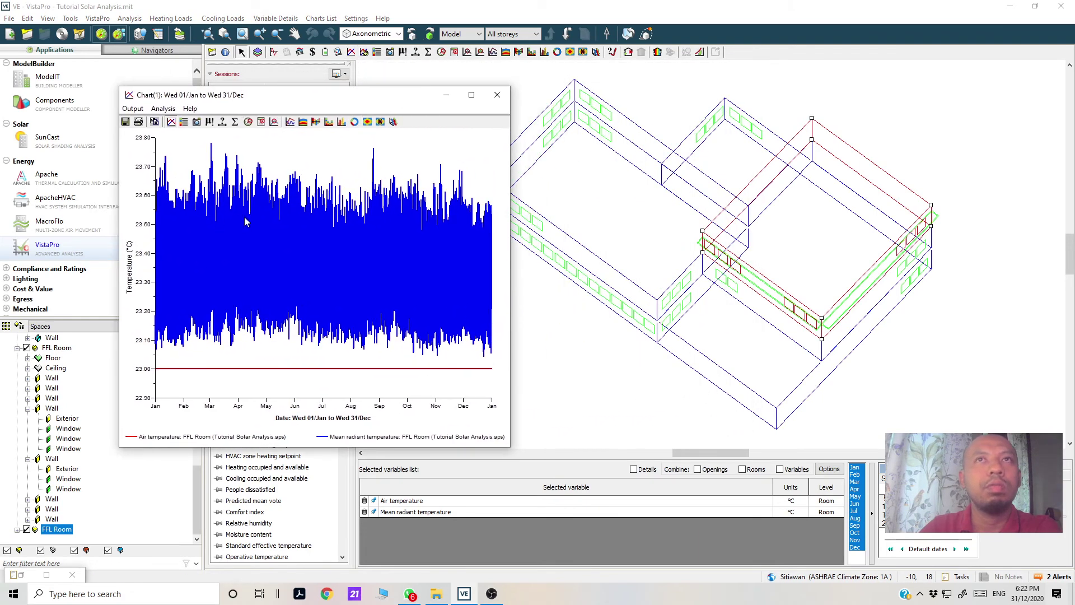
click(651, 271)
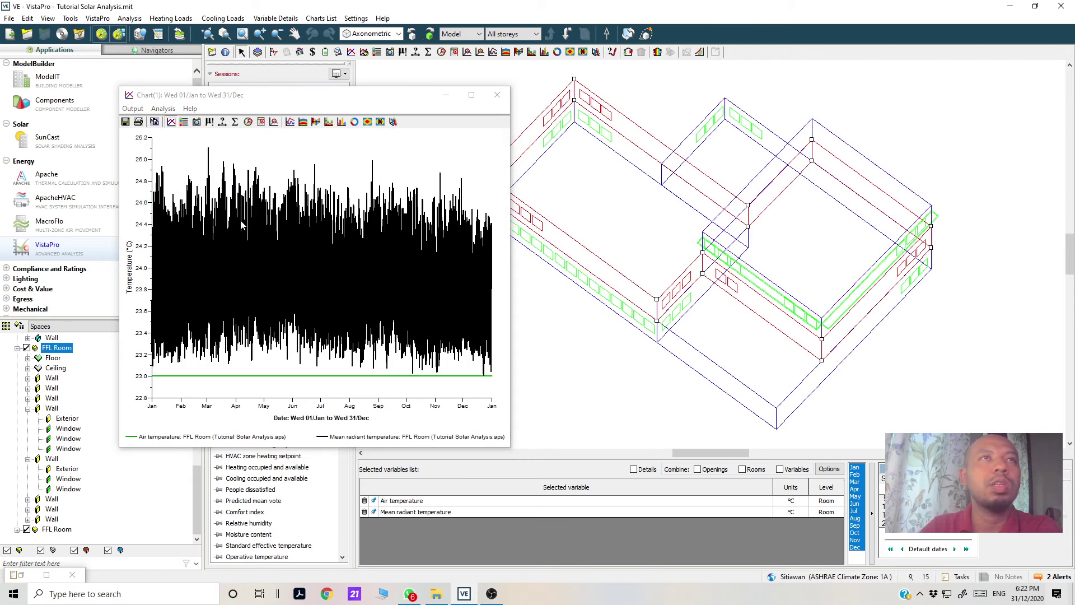
click(472, 94)
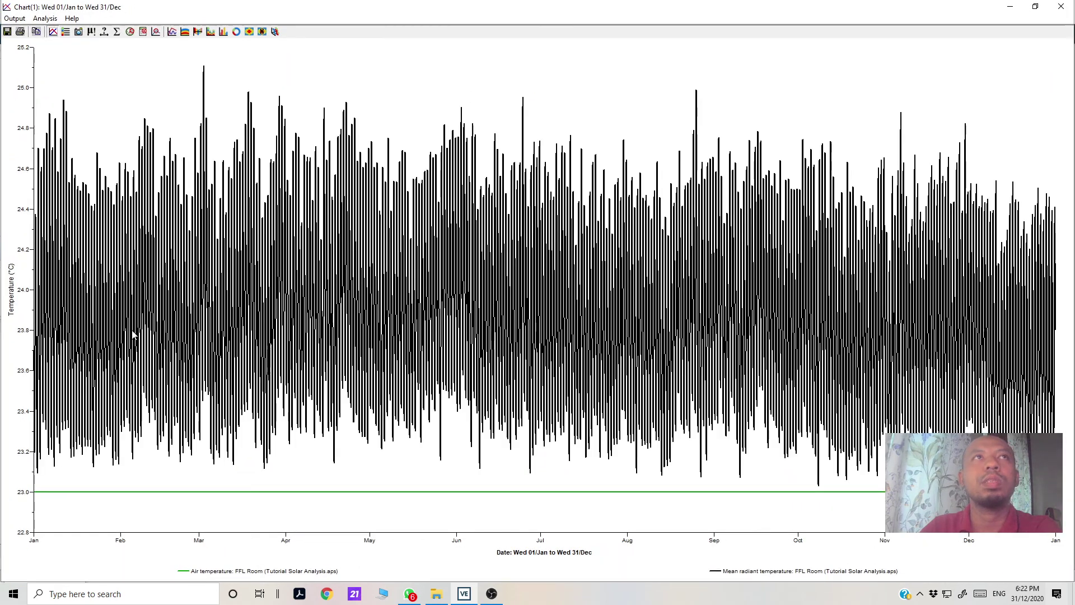
click(1035, 6)
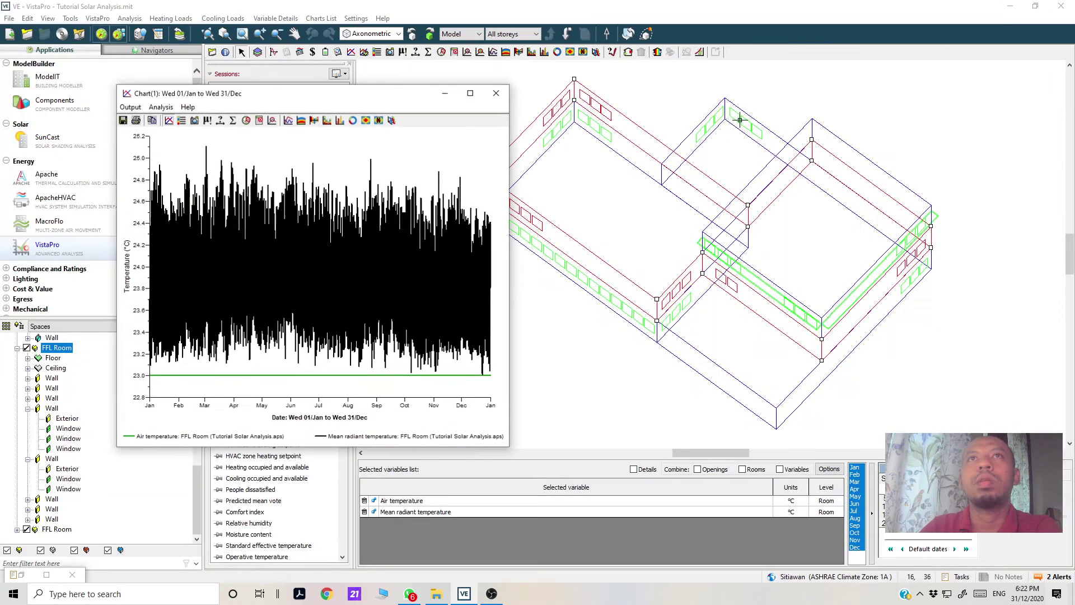
- Add Predicted mean vote and People dissatisfied to the FFL Room's full-year temperature chart, keeping the variables list and model uncovered as needed
drag(408, 99, 715, 72)
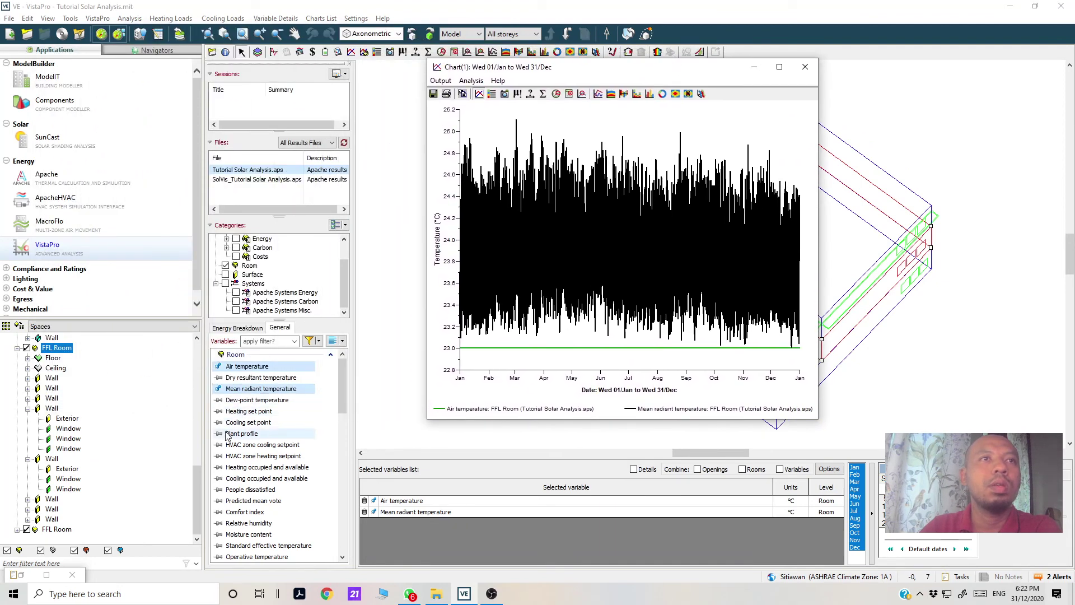
scroll(342, 396, down, 2)
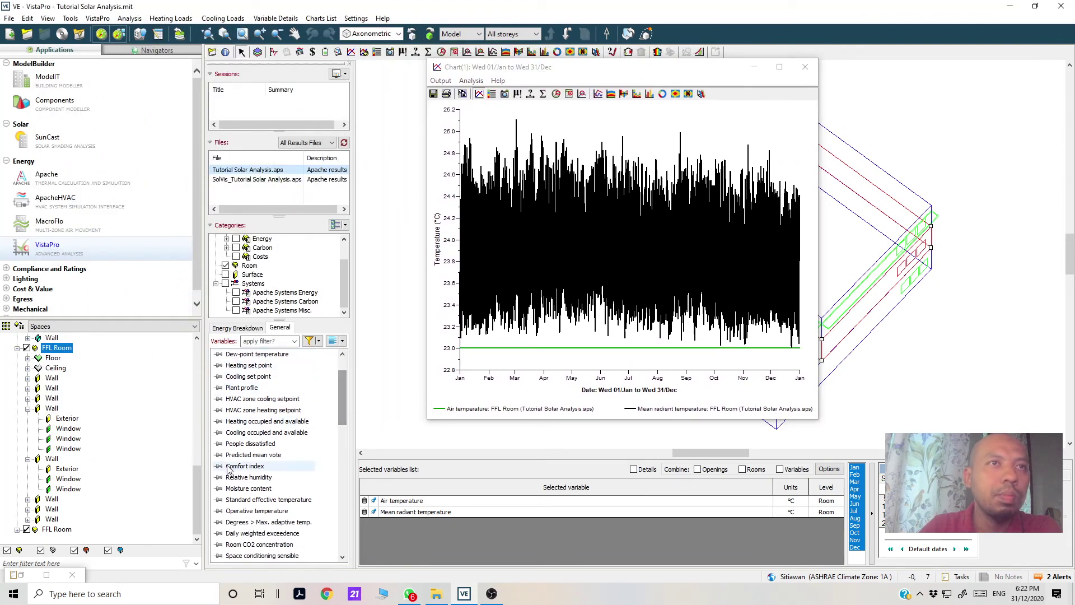
ctrl+click(221, 453)
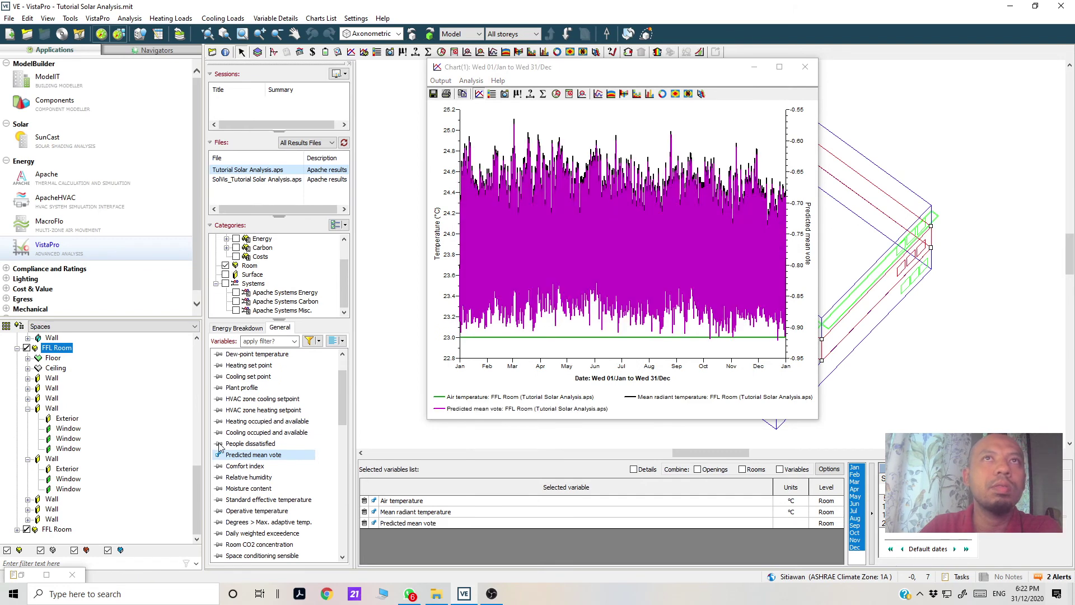
ctrl+click(220, 446)
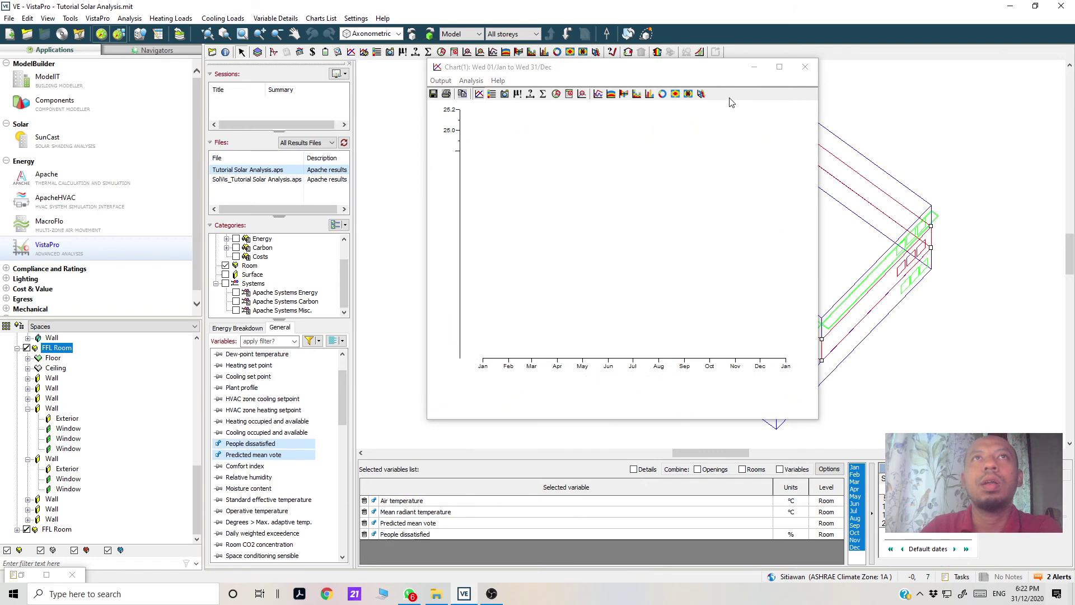
drag(733, 71, 346, 119)
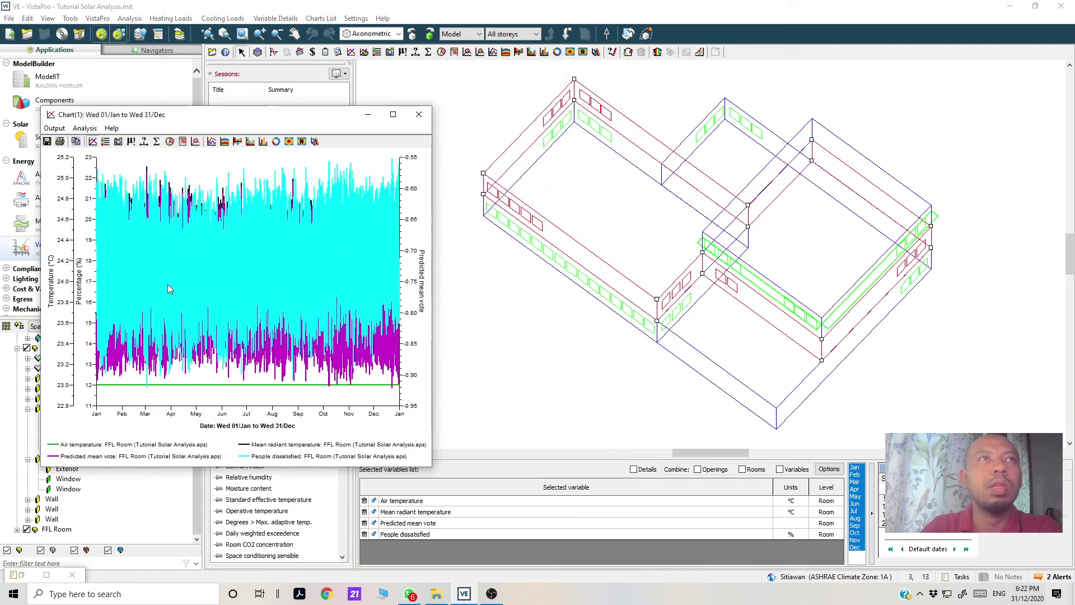
- Try several VE Graph chart types for the four variables, ending with the full-year colour-banded maps at full-screen size
click(212, 142)
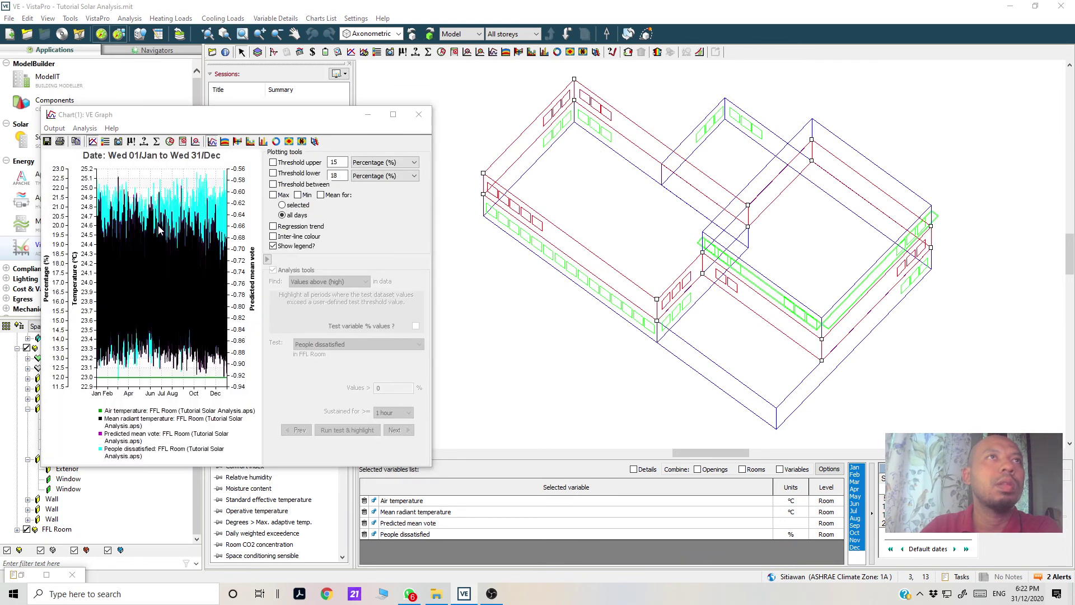
click(225, 141)
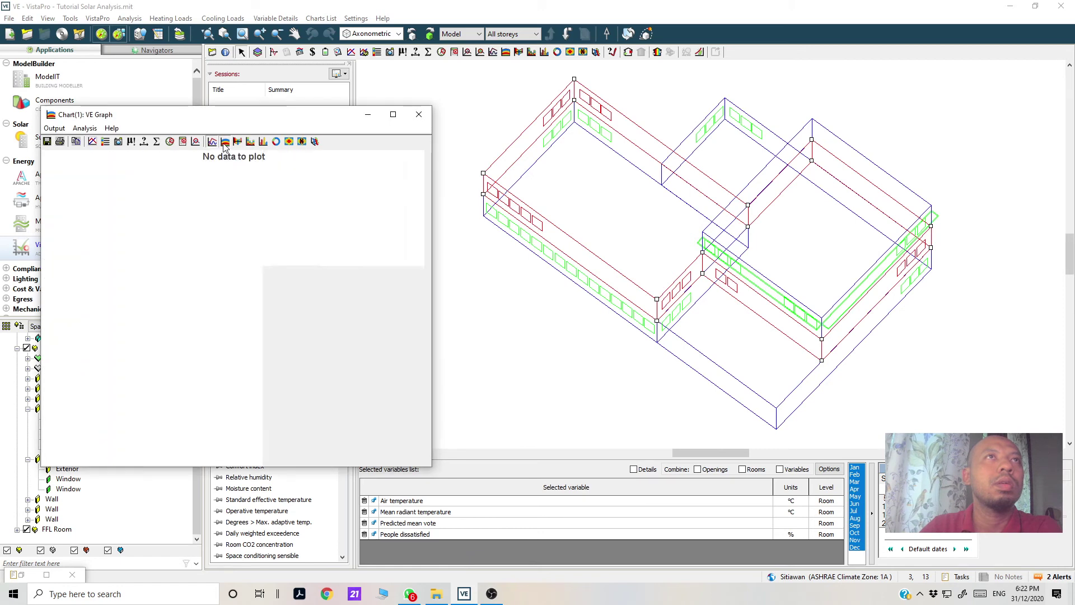
click(238, 142)
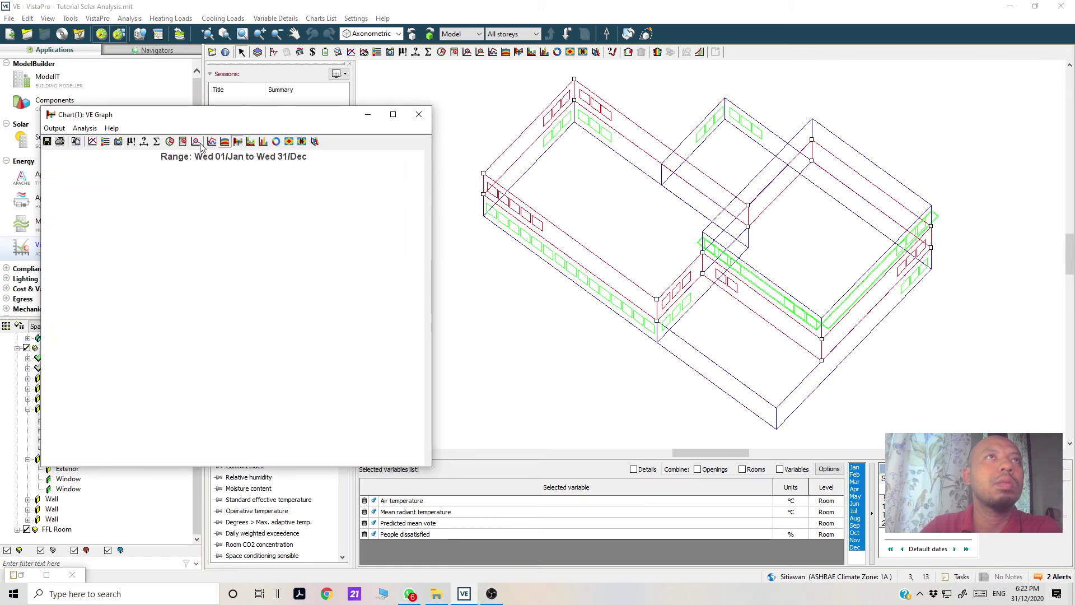
click(250, 143)
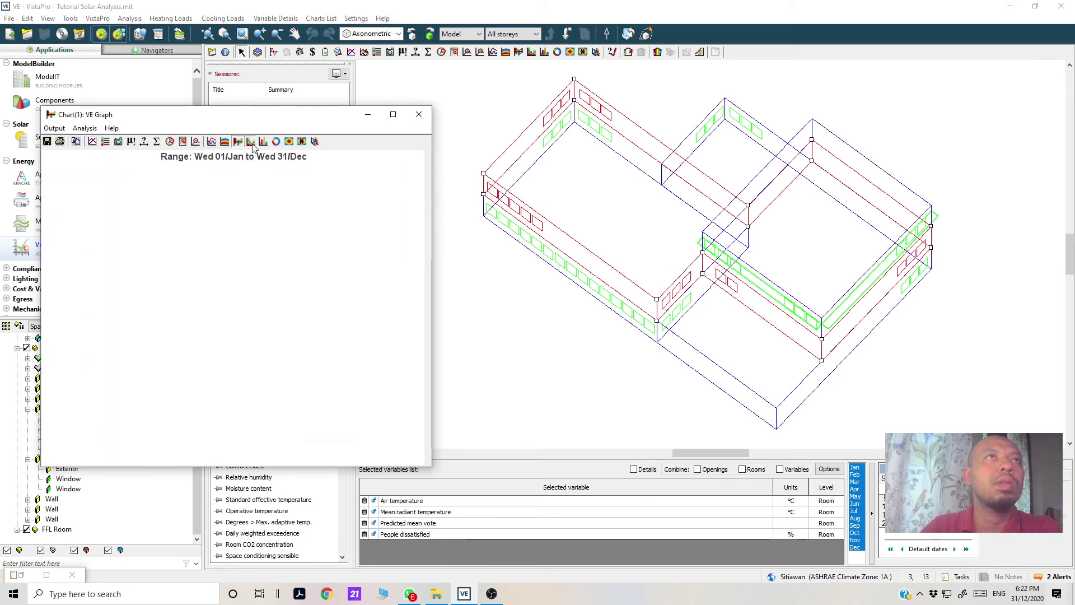
click(288, 141)
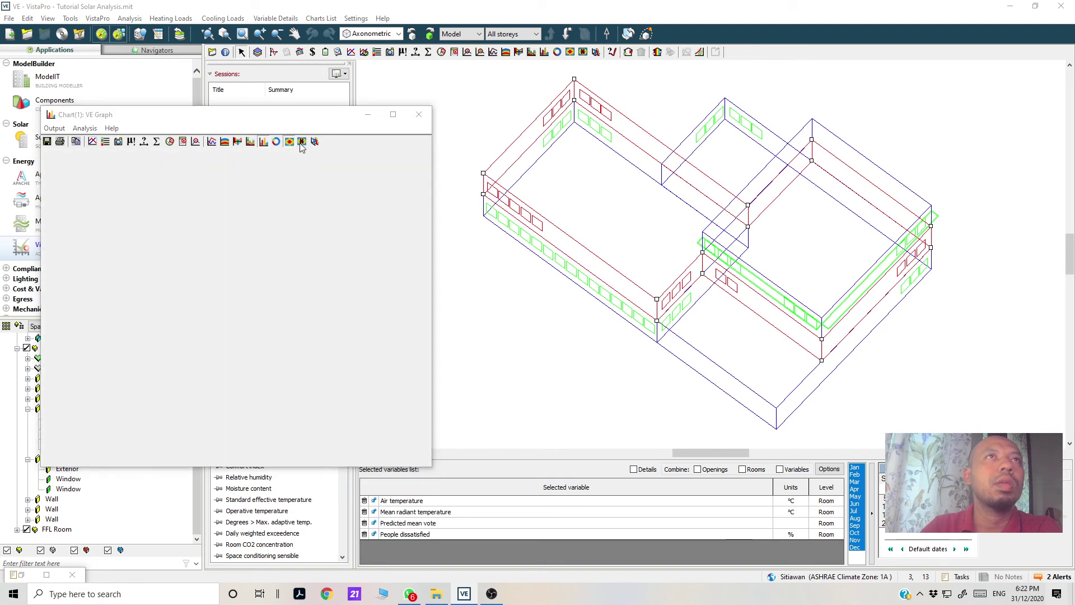
click(393, 114)
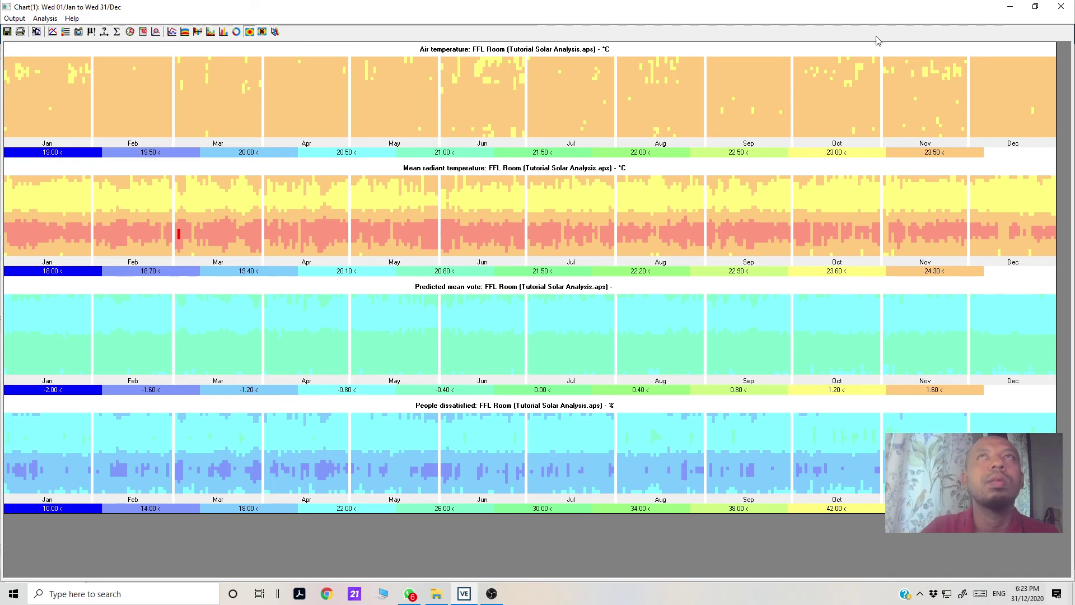
- Review the Air temperature peak-day chart, the snapshot table and the minimum, maximum and mean table, and close the chart window
click(156, 33)
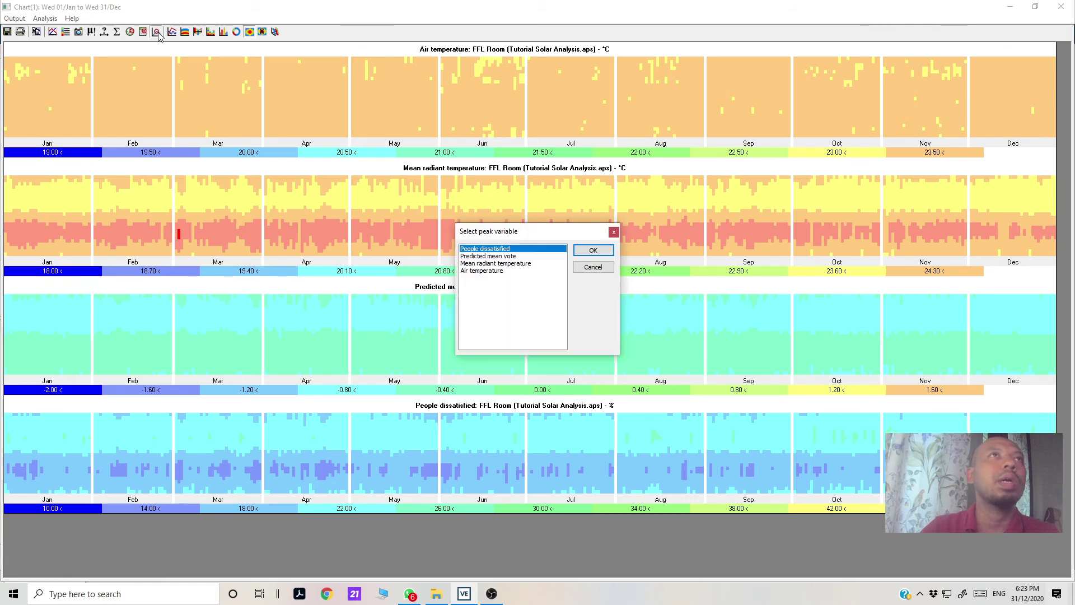
click(593, 267)
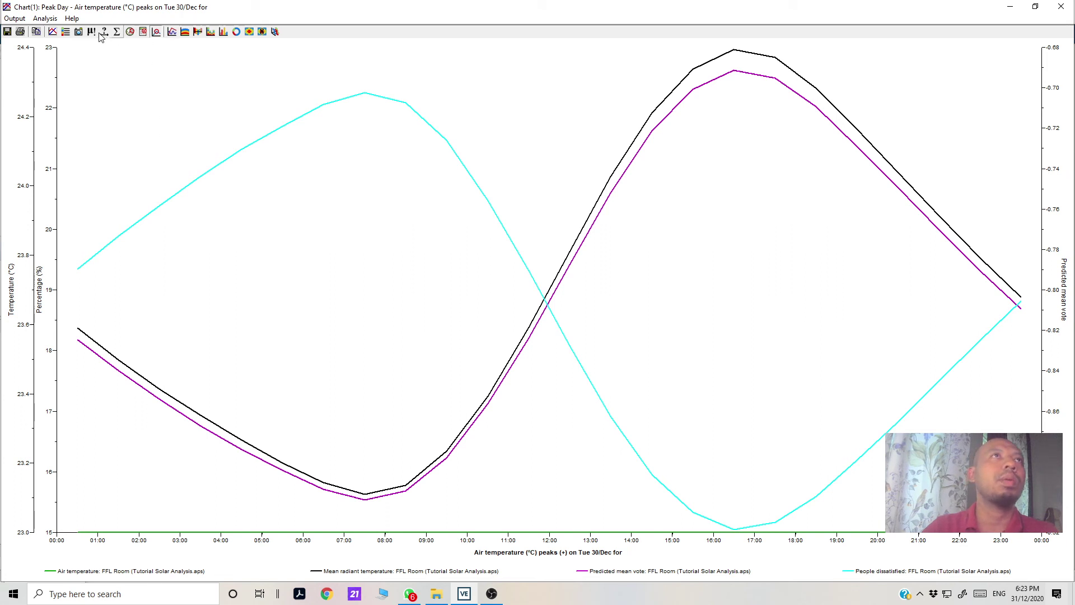
click(82, 33)
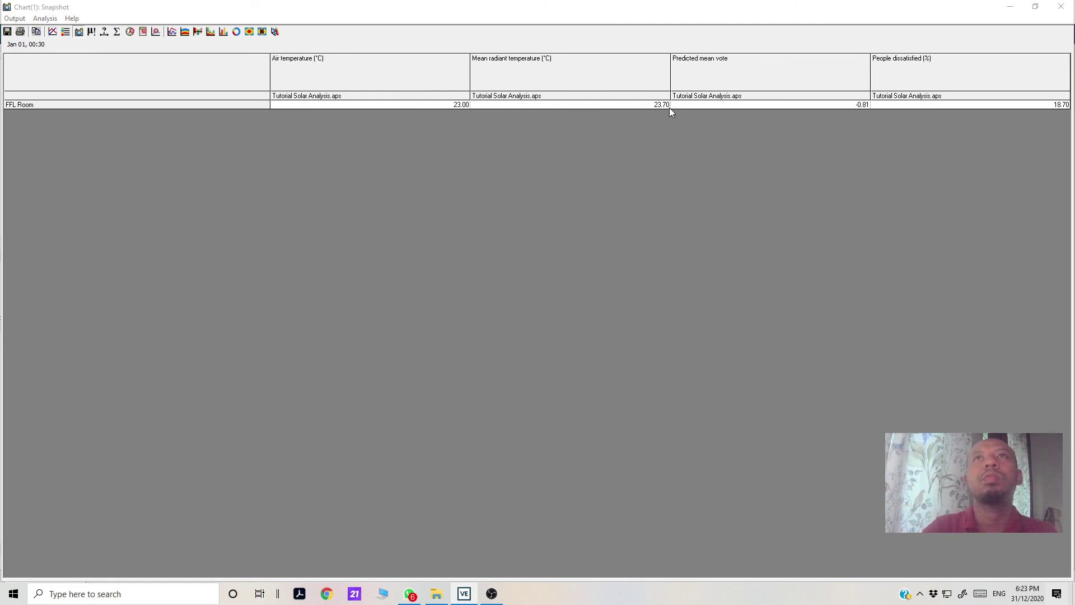
click(93, 31)
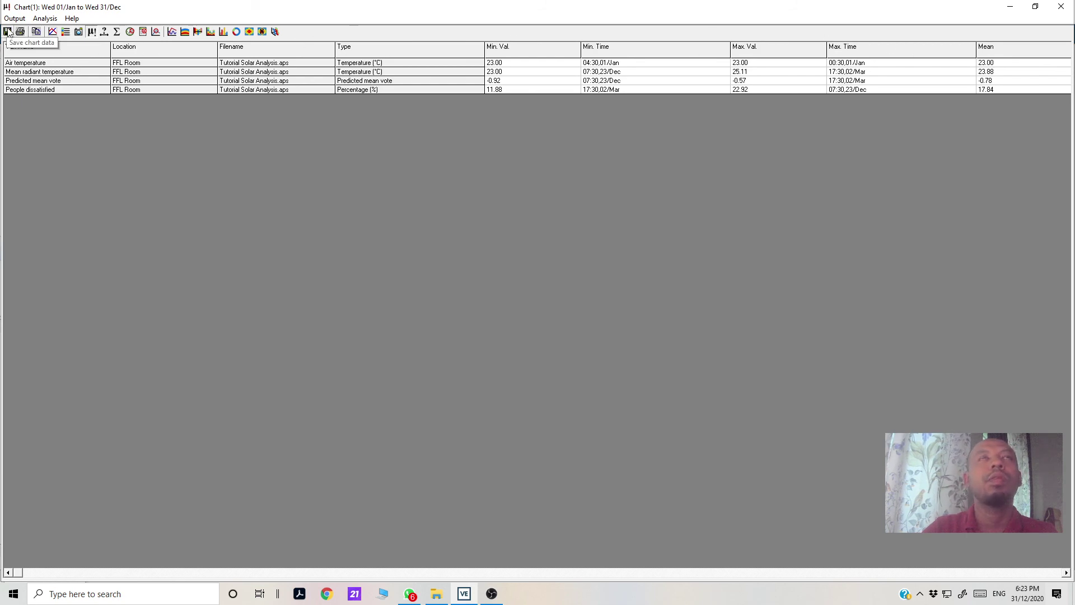
click(1061, 6)
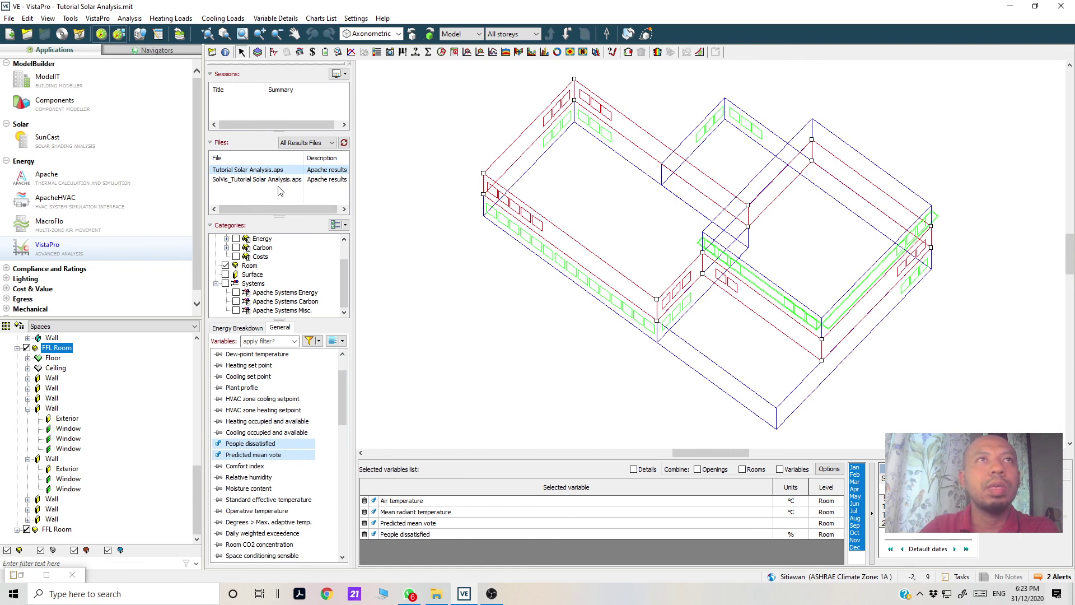
- Chart the variables from both results files at full-screen size, close the chart, and select only SolVis_Tutorial Solar Analysis.aps
drag(281, 190, 270, 177)
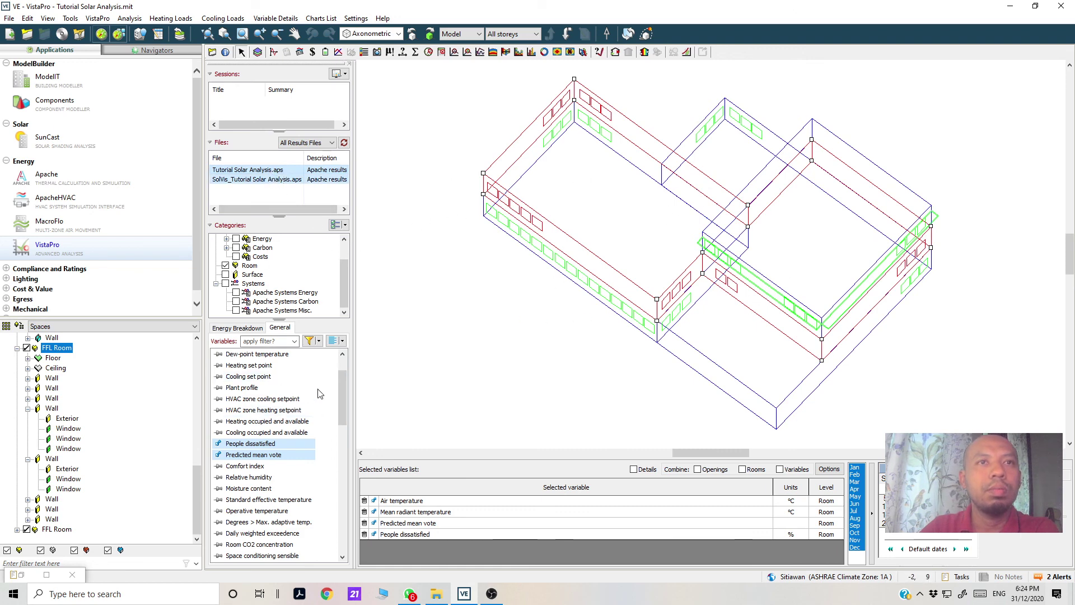
click(338, 53)
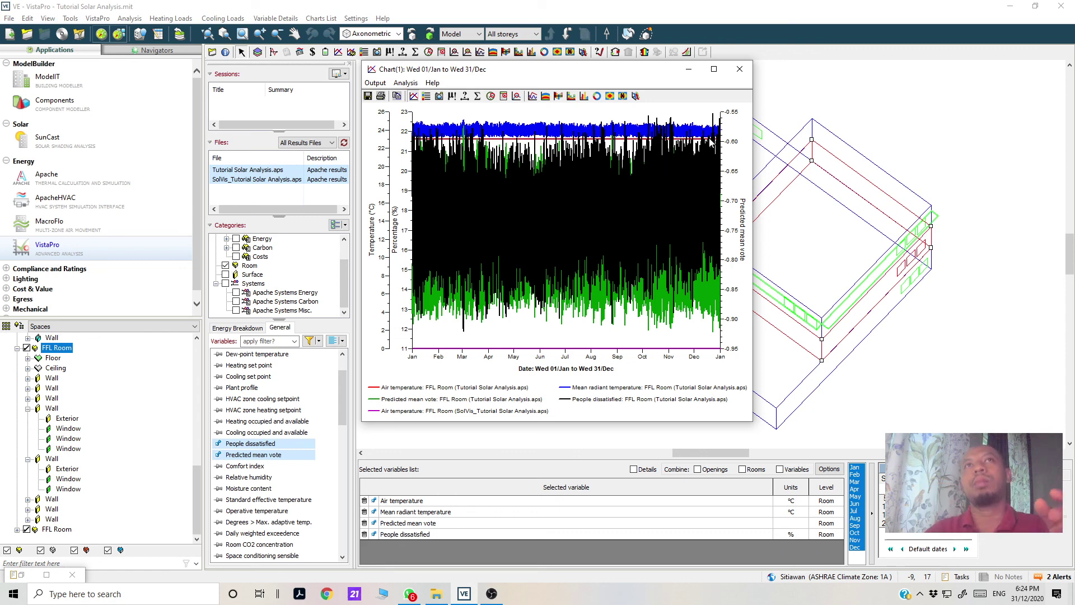
click(714, 69)
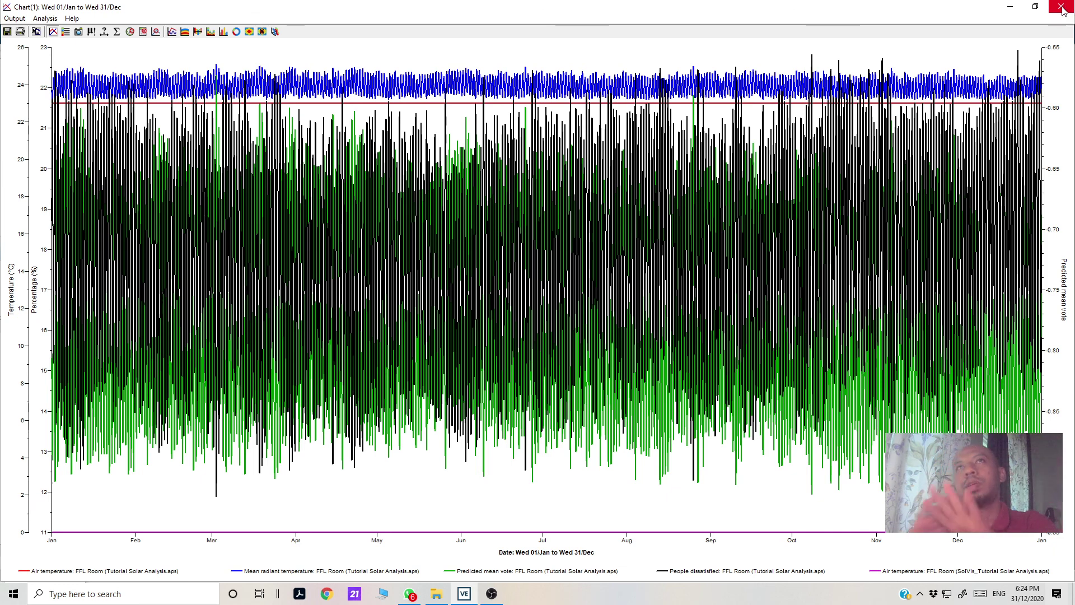
click(1061, 8)
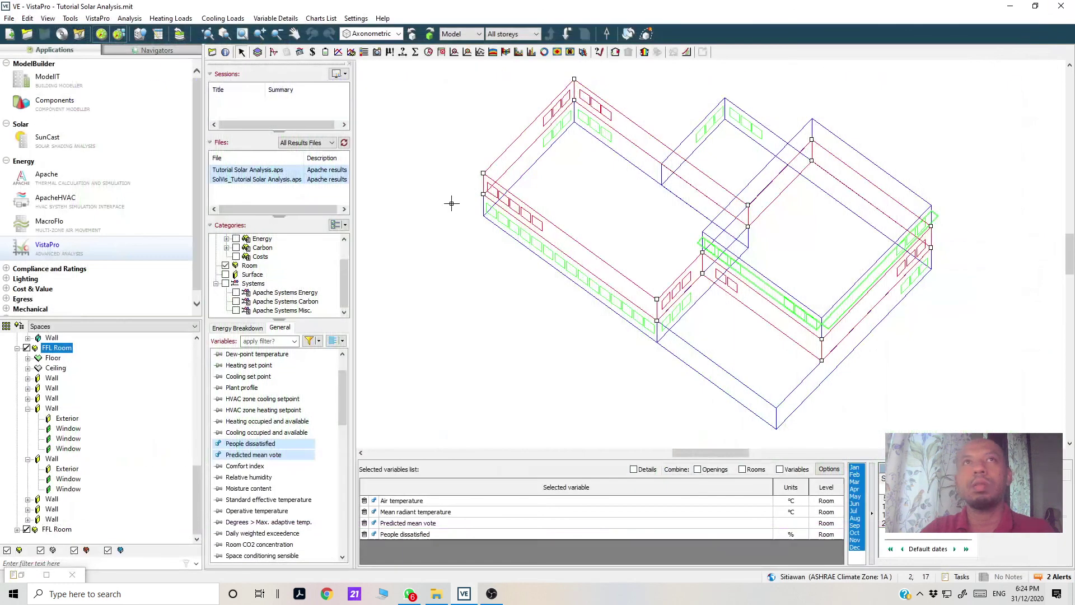
click(292, 180)
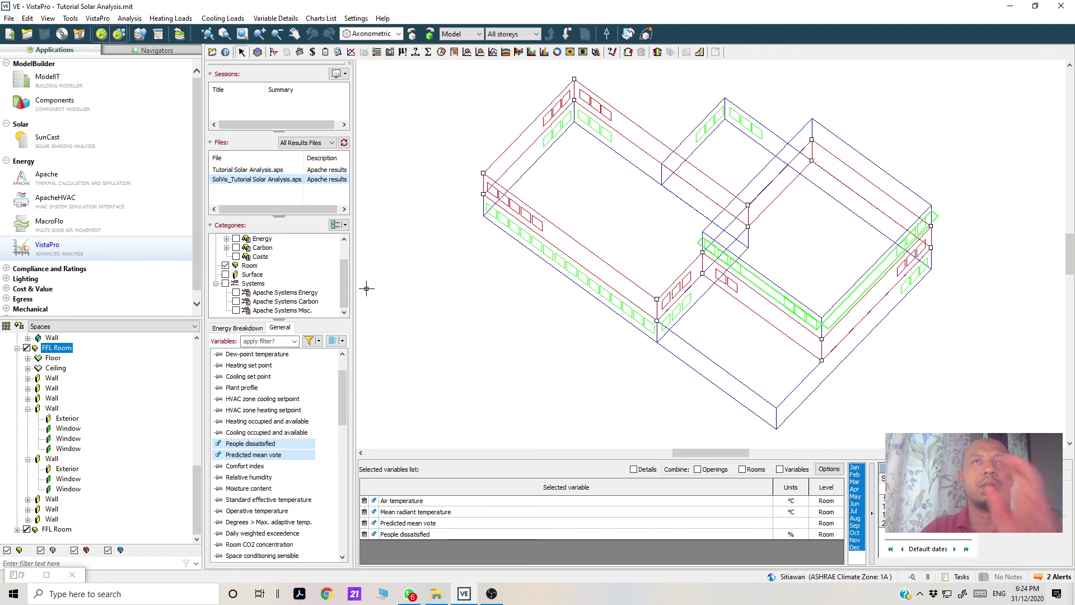
- Switch to SunCast, open the upper FFL Room's long wall with five windows at opening level, and select its leftmost window
click(73, 141)
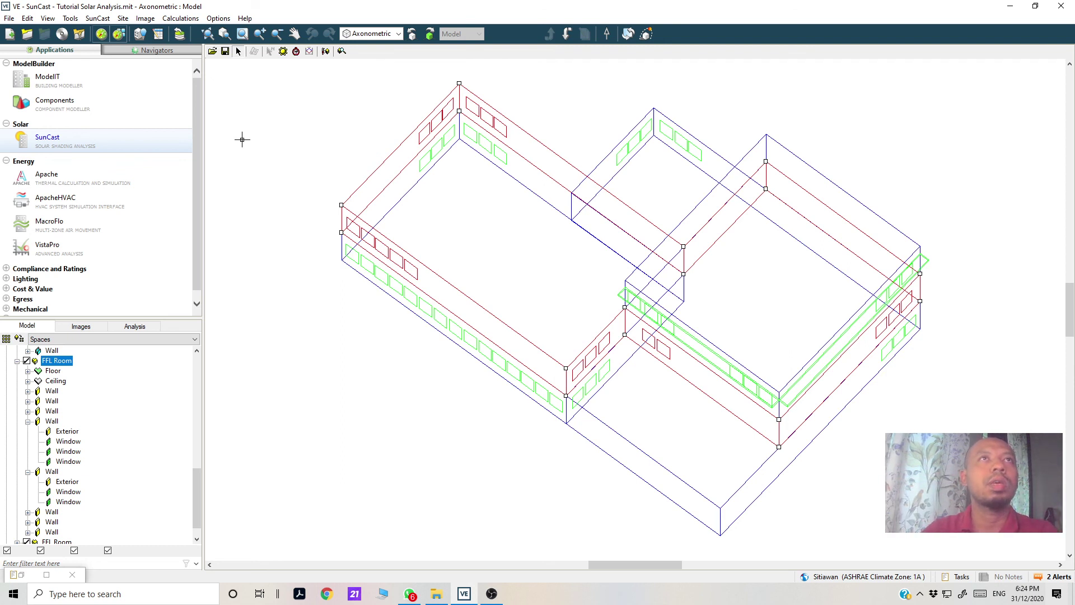
double_click(391, 259)
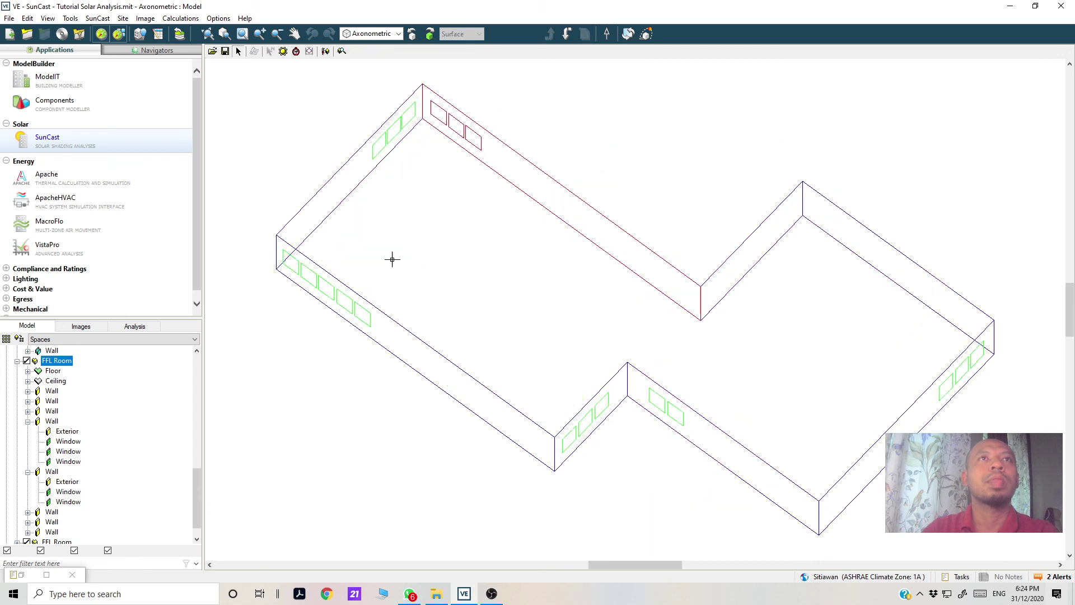
double_click(303, 300)
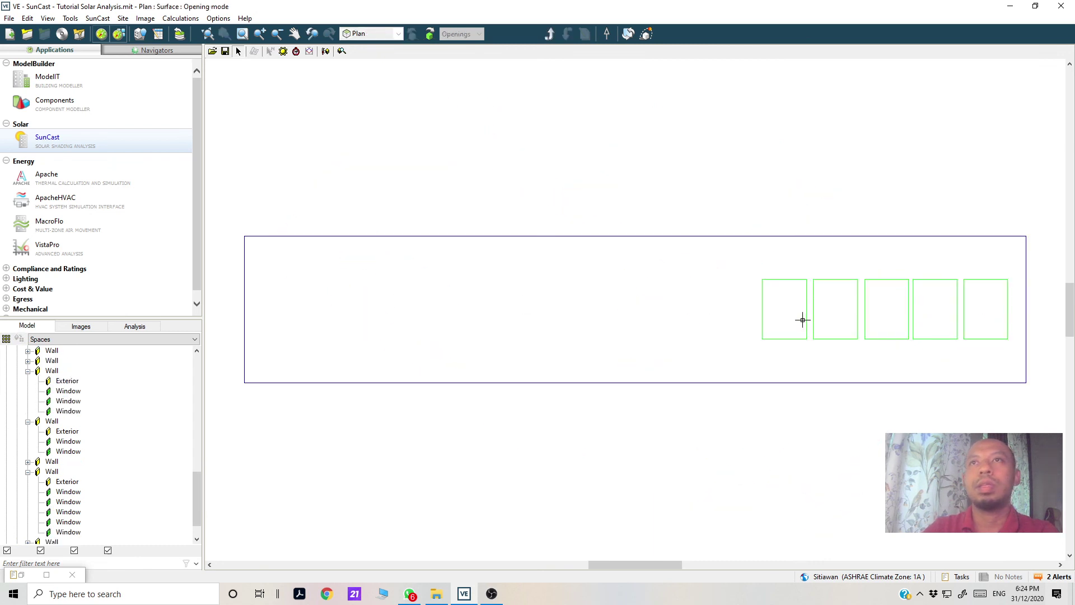
click(800, 317)
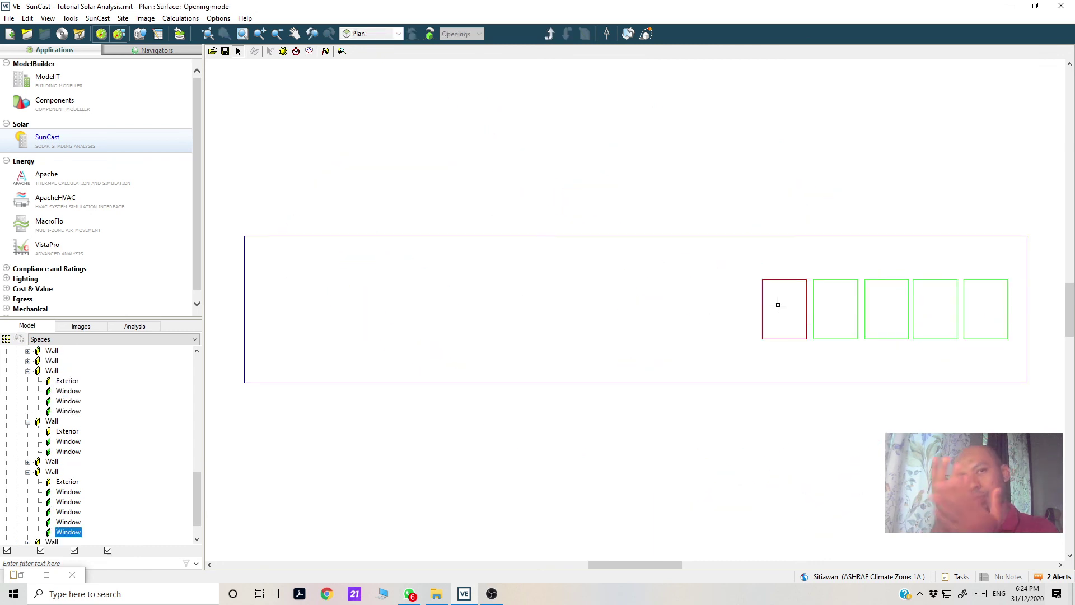